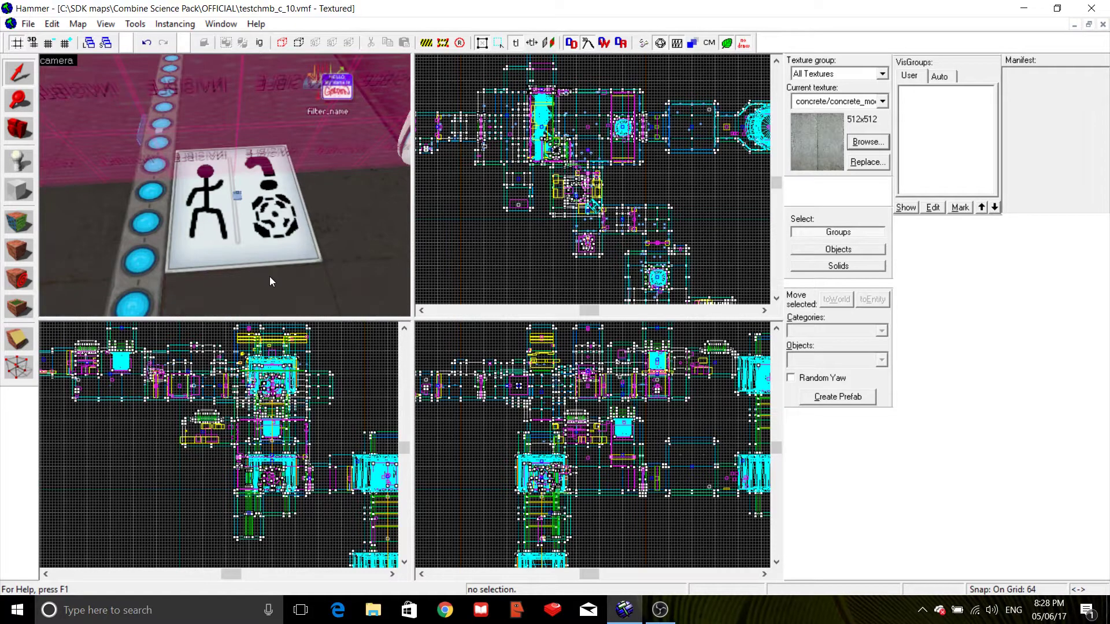
- Examine the finished fizzler in testchmb_c_10.vmf from several angles, including its curved side frames, the field between them and the floor sign
key(s)
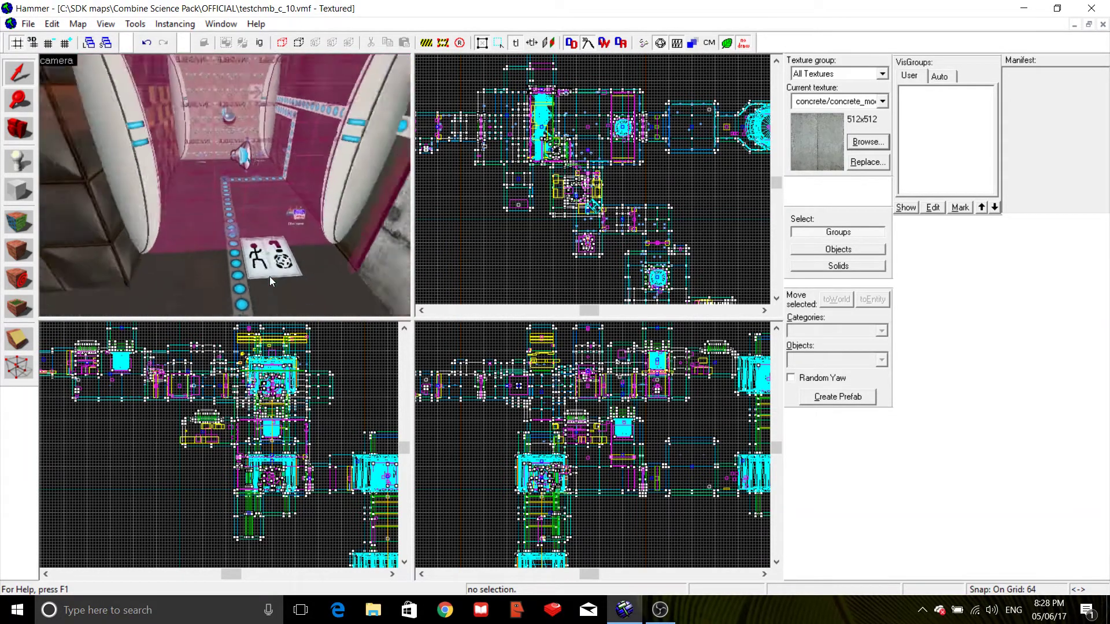
key(w)
key(Right)
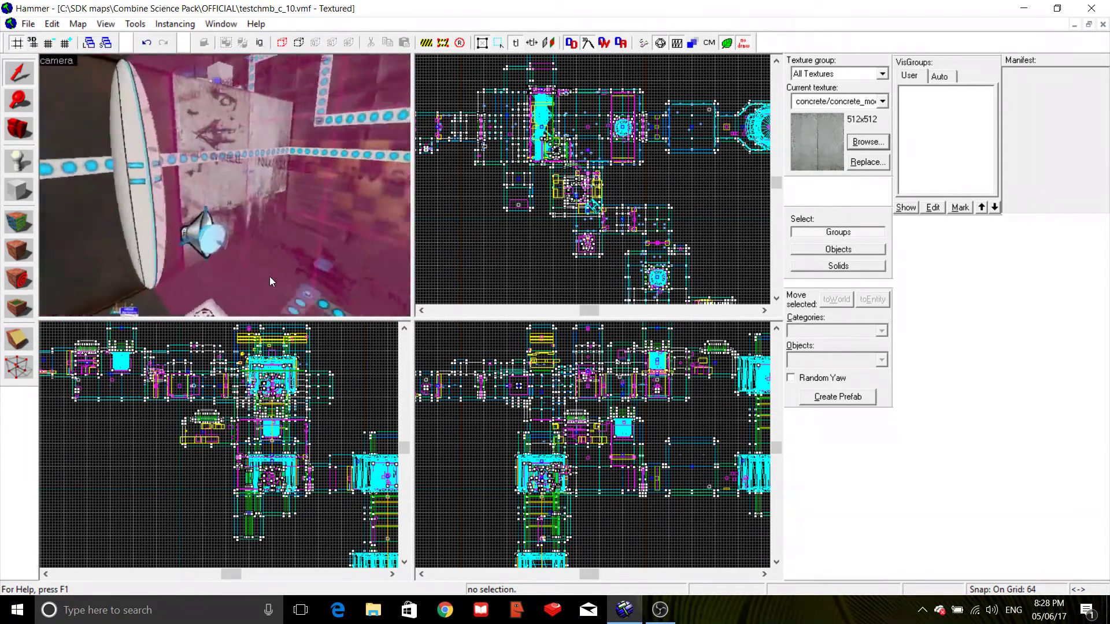
key(Right)
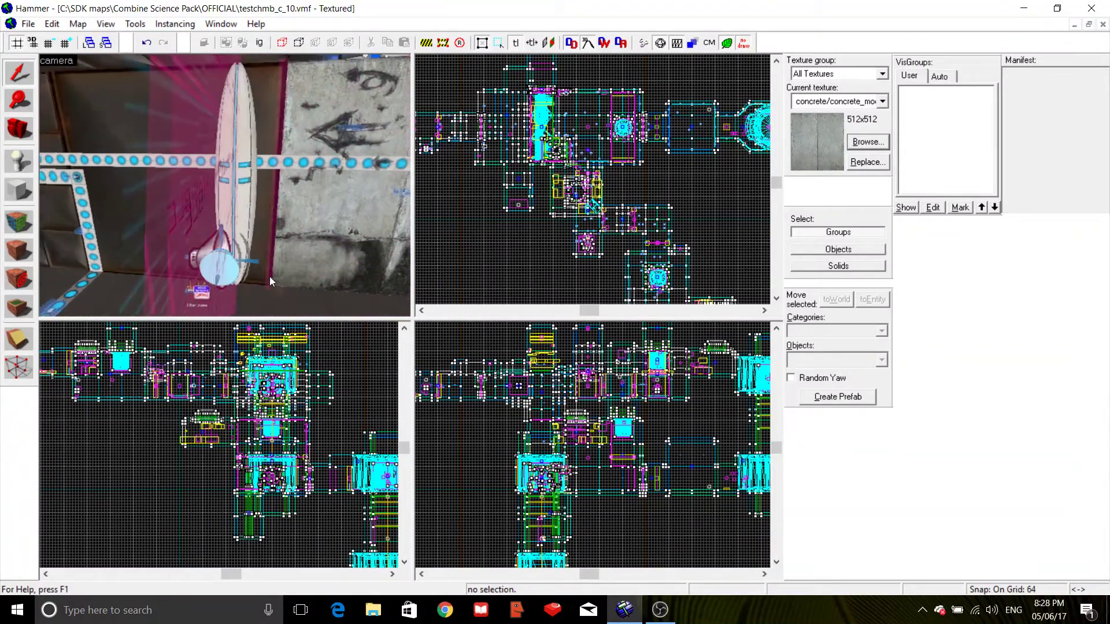
key(Left)
key(s)
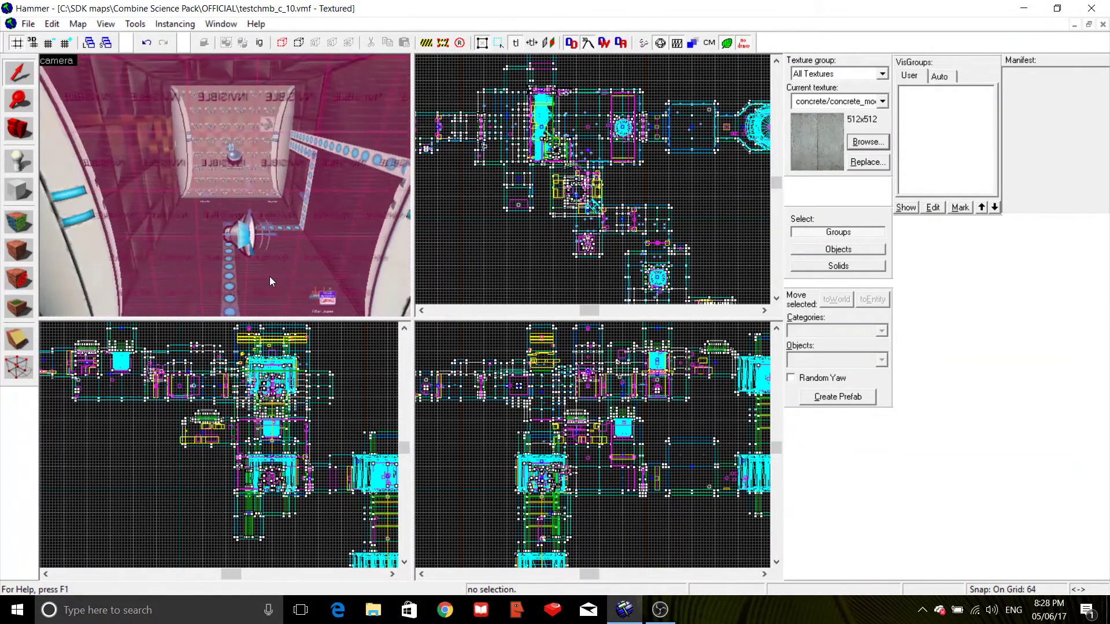
key(s)
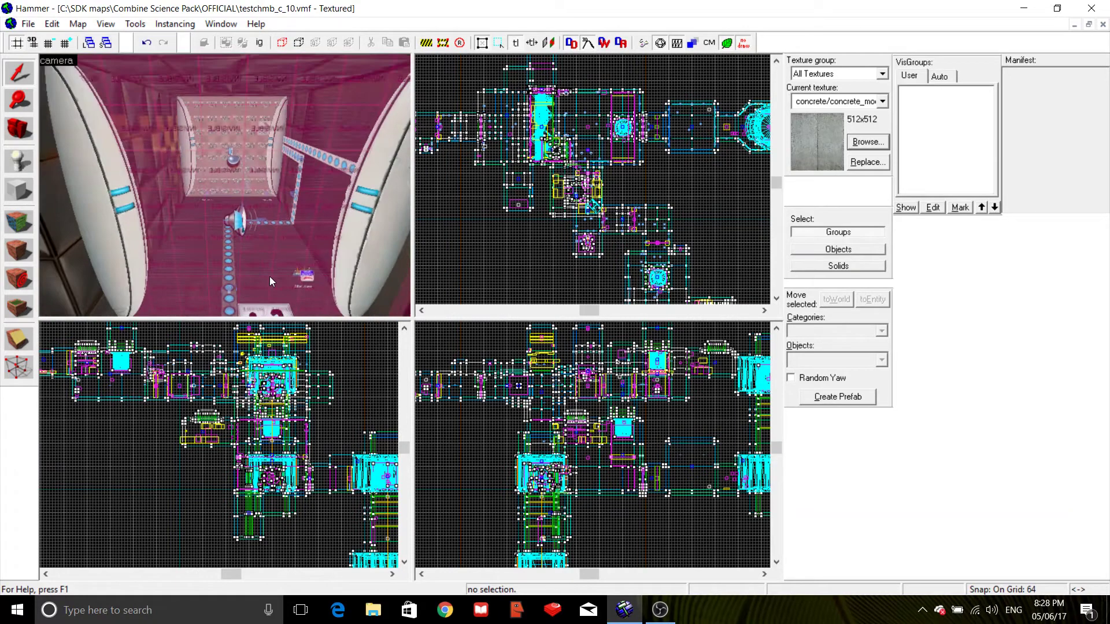
key(Right)
key(Right)
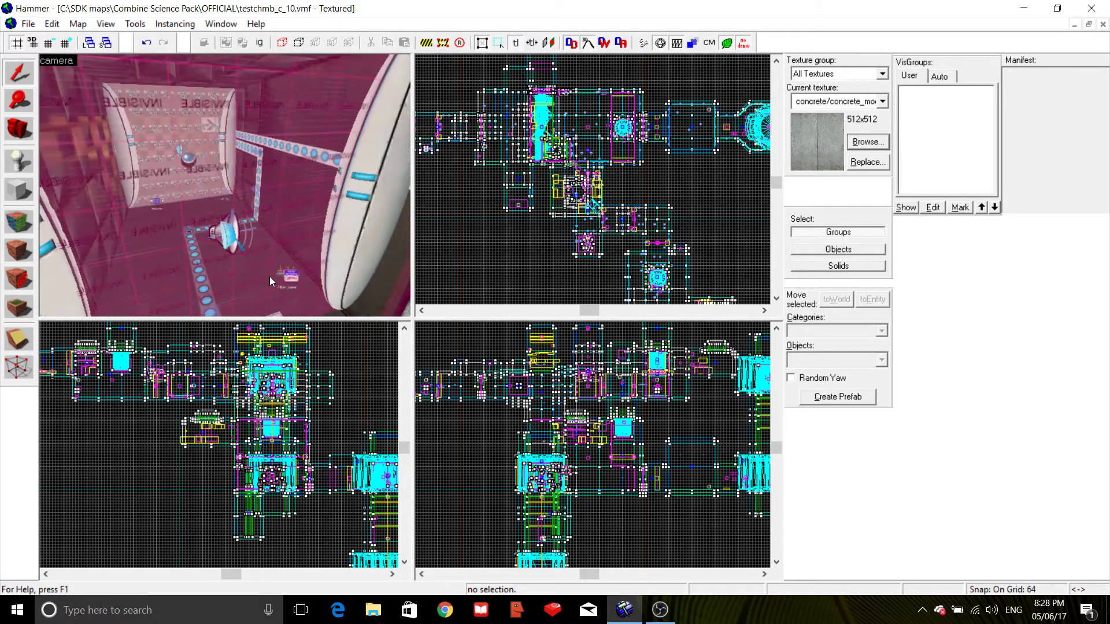
key(Left)
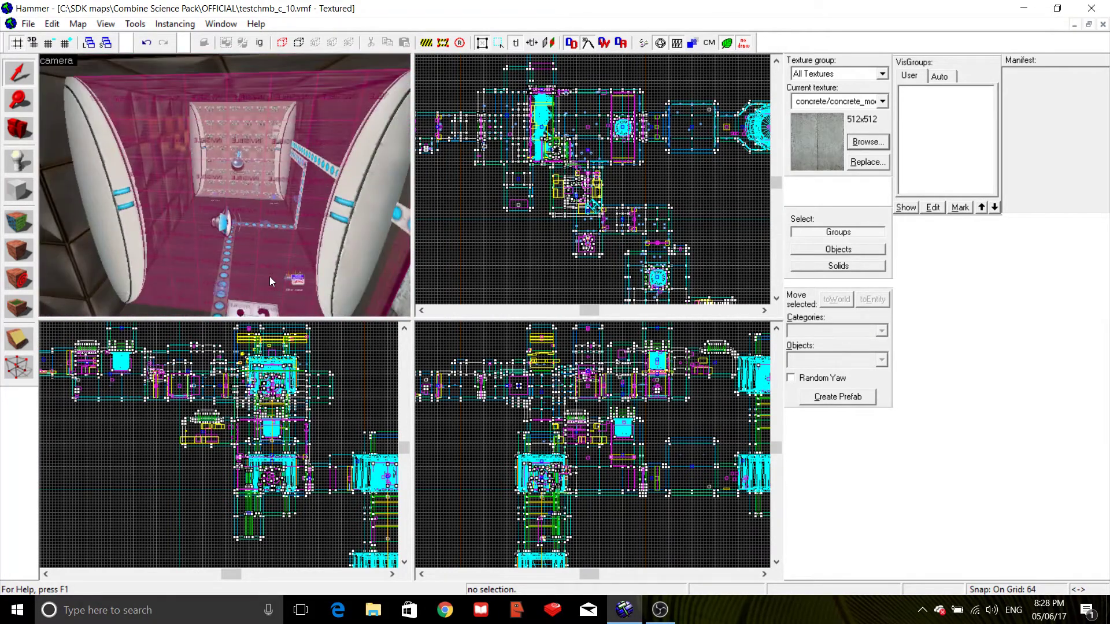
key(Up)
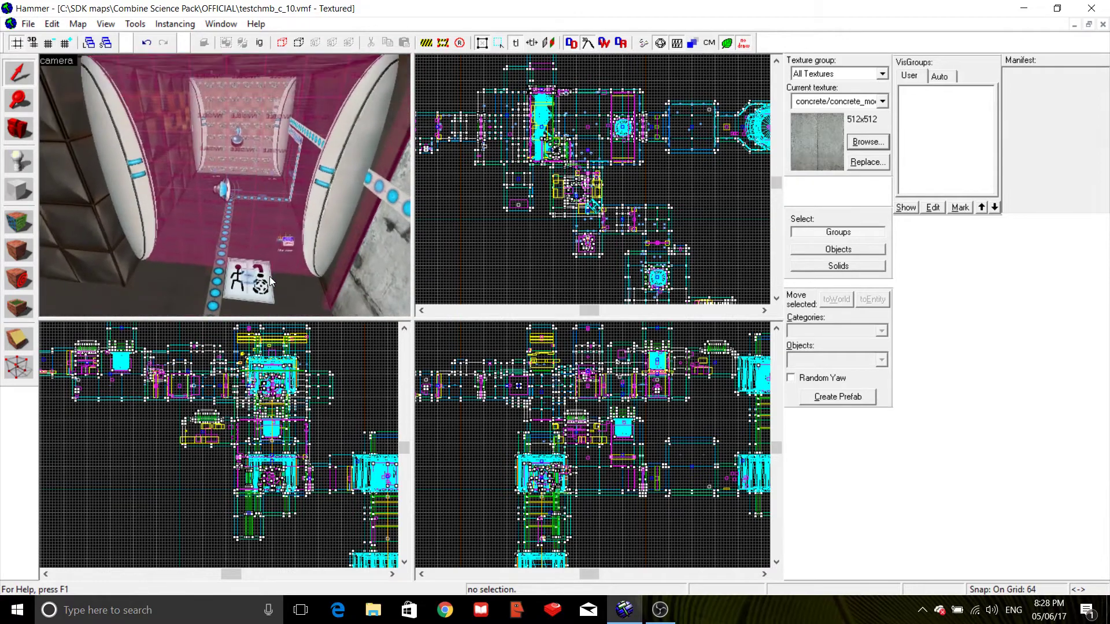
- Switch to the unsaved map with the short concrete corridor and place a prop_static entity on the corridor floor
click(1074, 25)
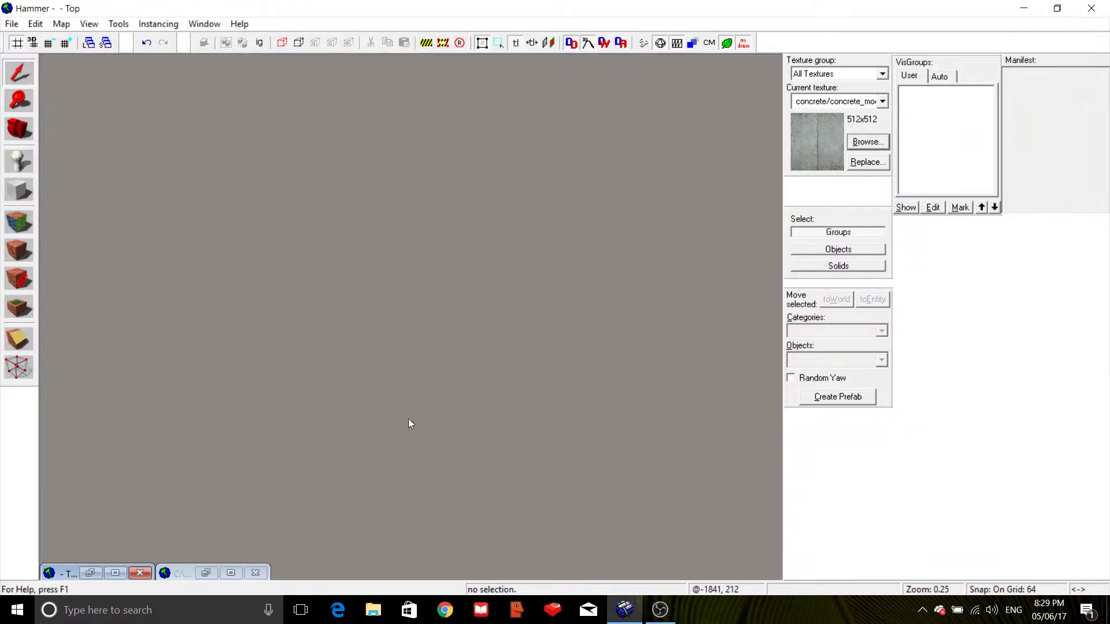
click(116, 573)
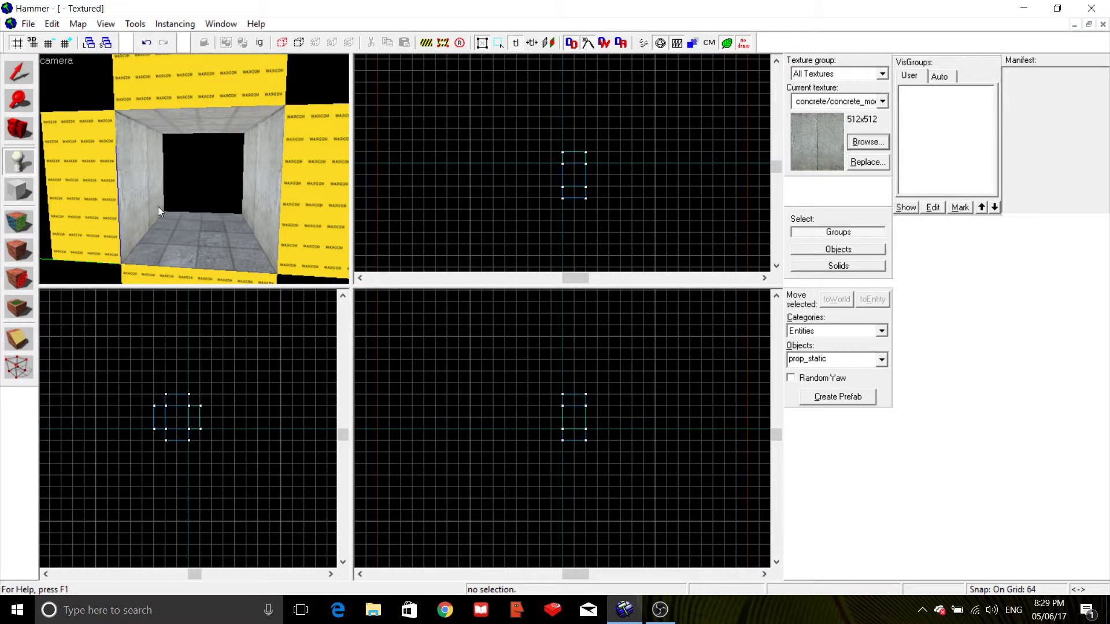
click(189, 228)
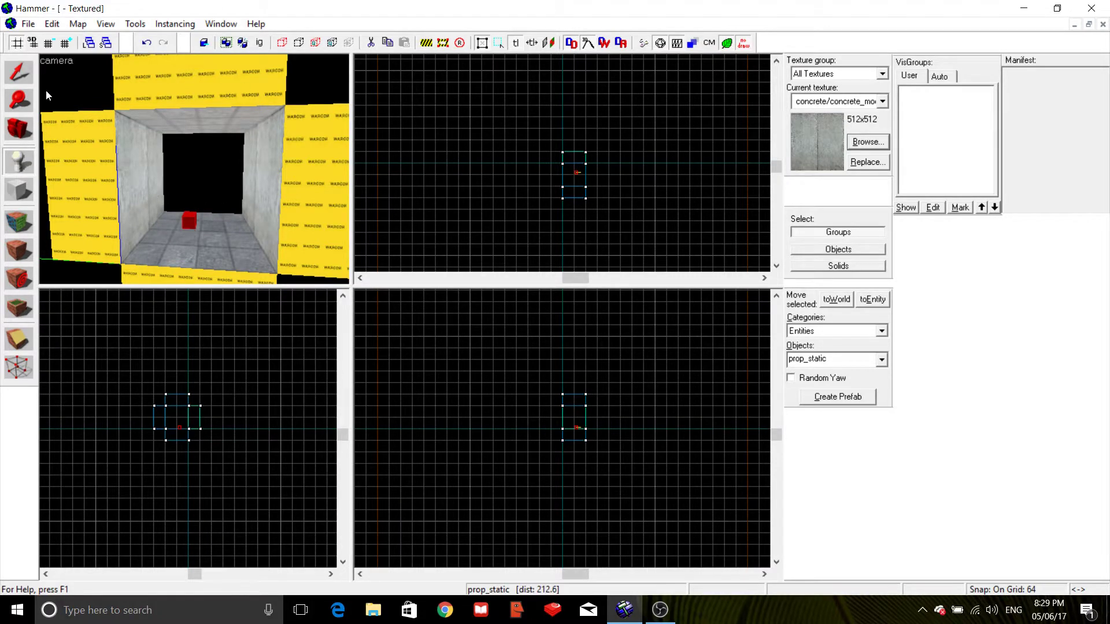
- Assign models/props/portal_cleanser_1.mdl as the prop_static's World Model, finding it with the model filter "cle", and apply it
key(alt+Return)
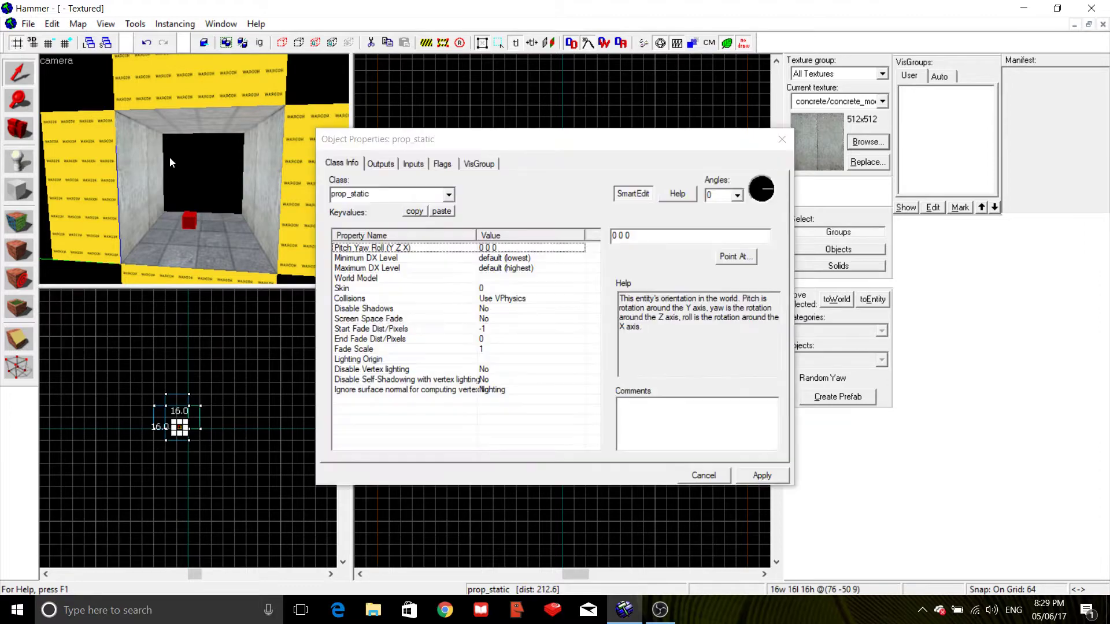
click(543, 279)
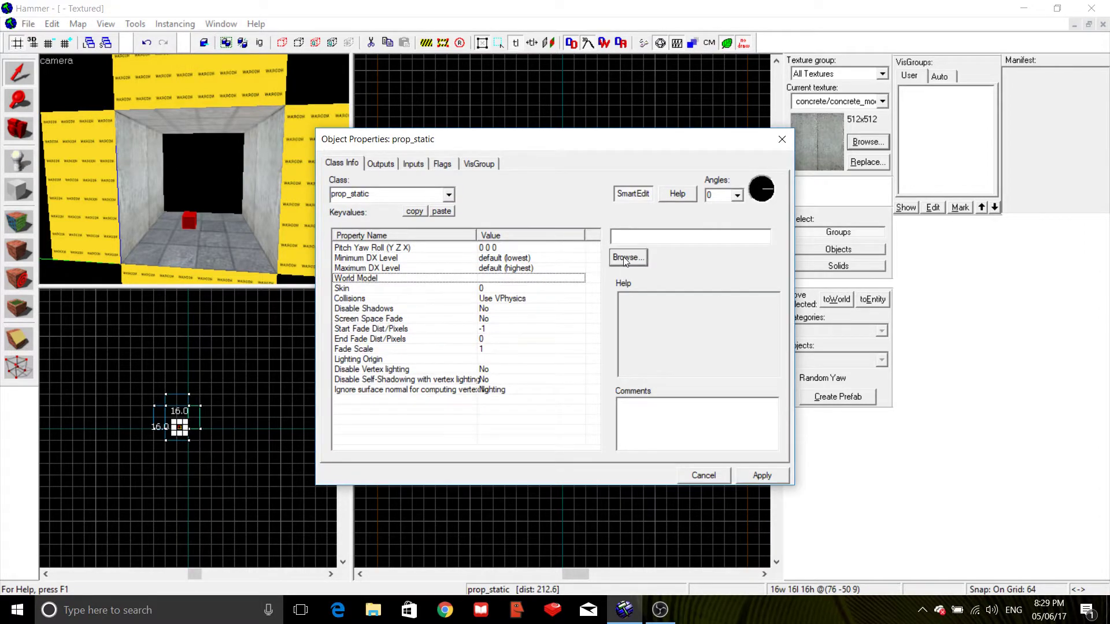
click(626, 256)
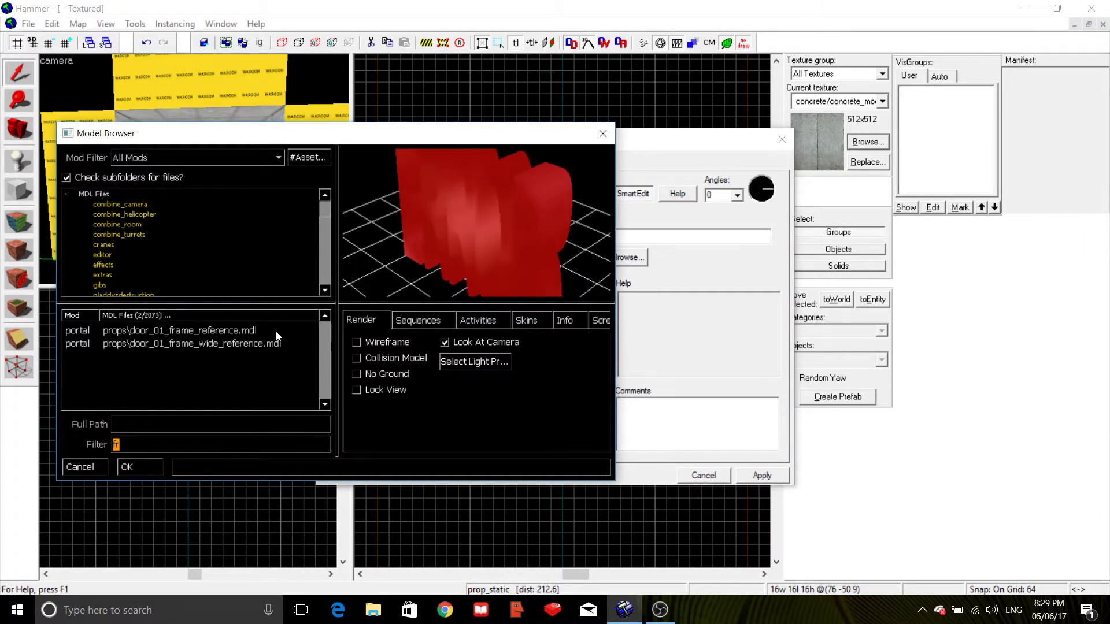
click(259, 336)
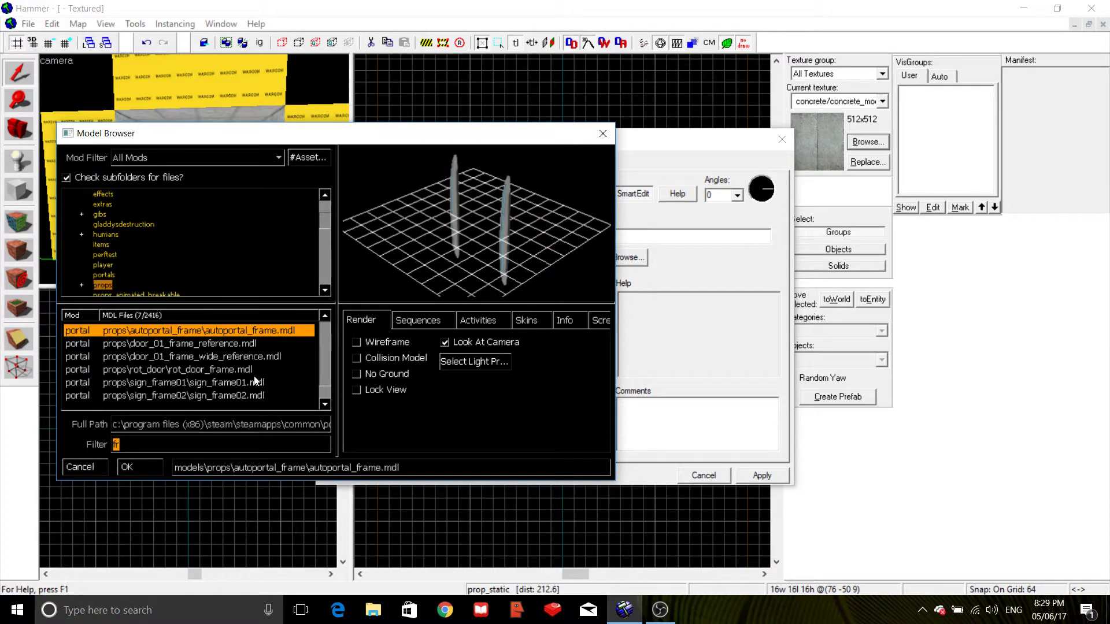
key(BackSpace)
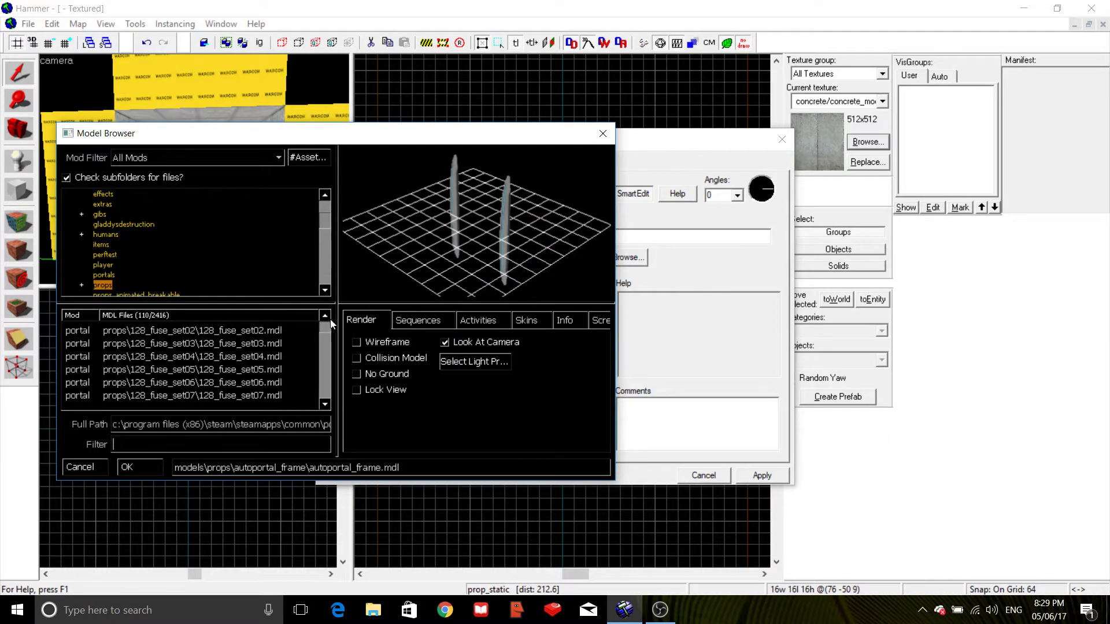
scroll(331, 328, down, 5)
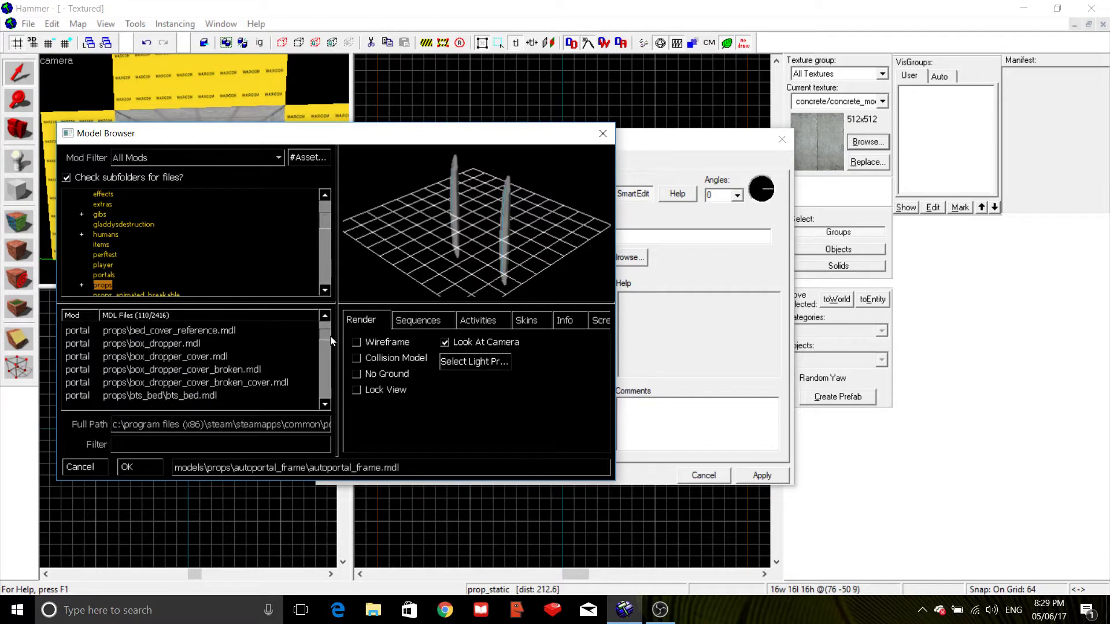
scroll(331, 335, down, 5)
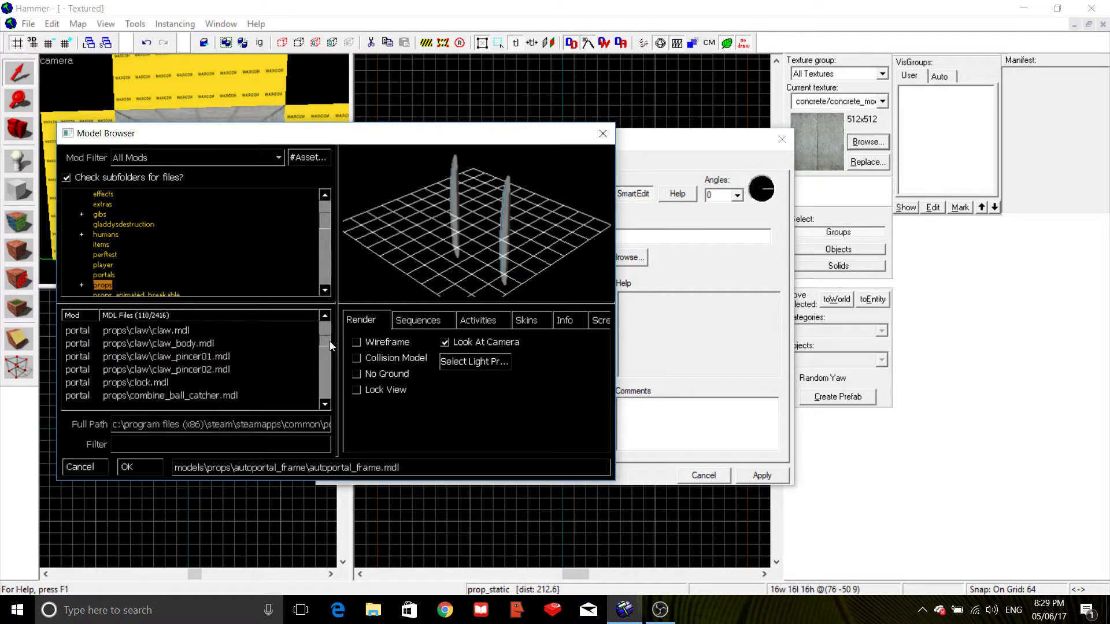
scroll(329, 343, down, 3)
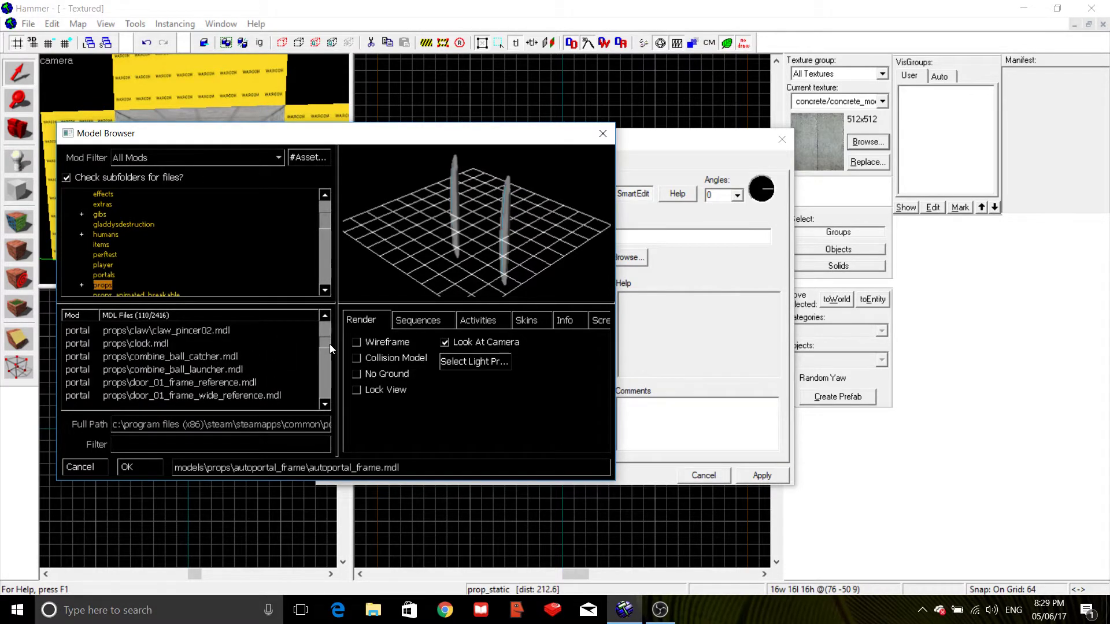
text(cle)
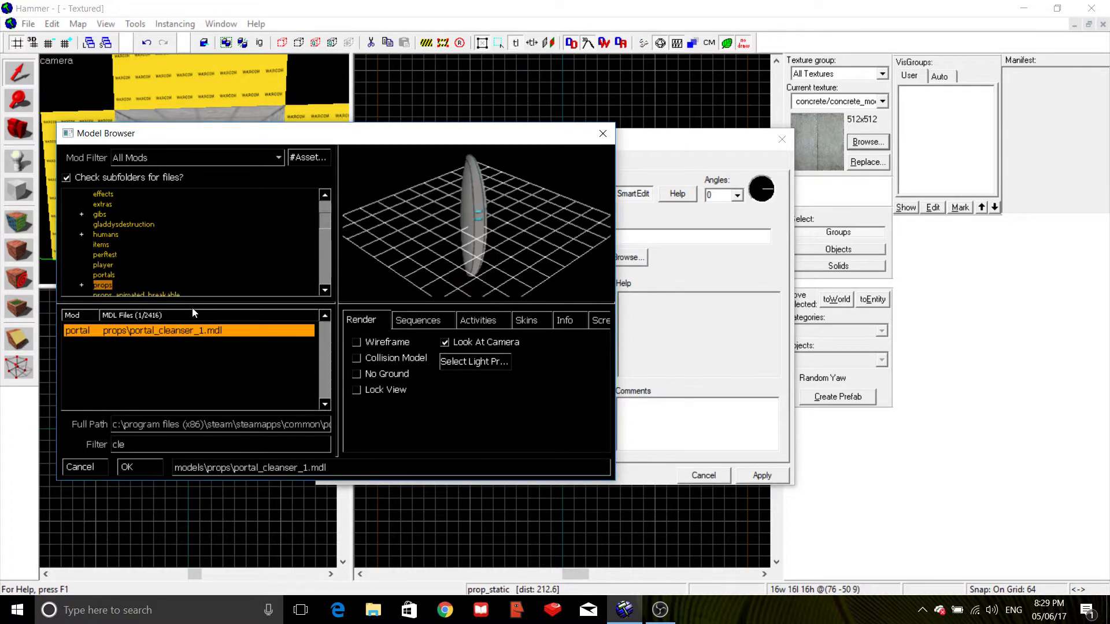
double_click(189, 331)
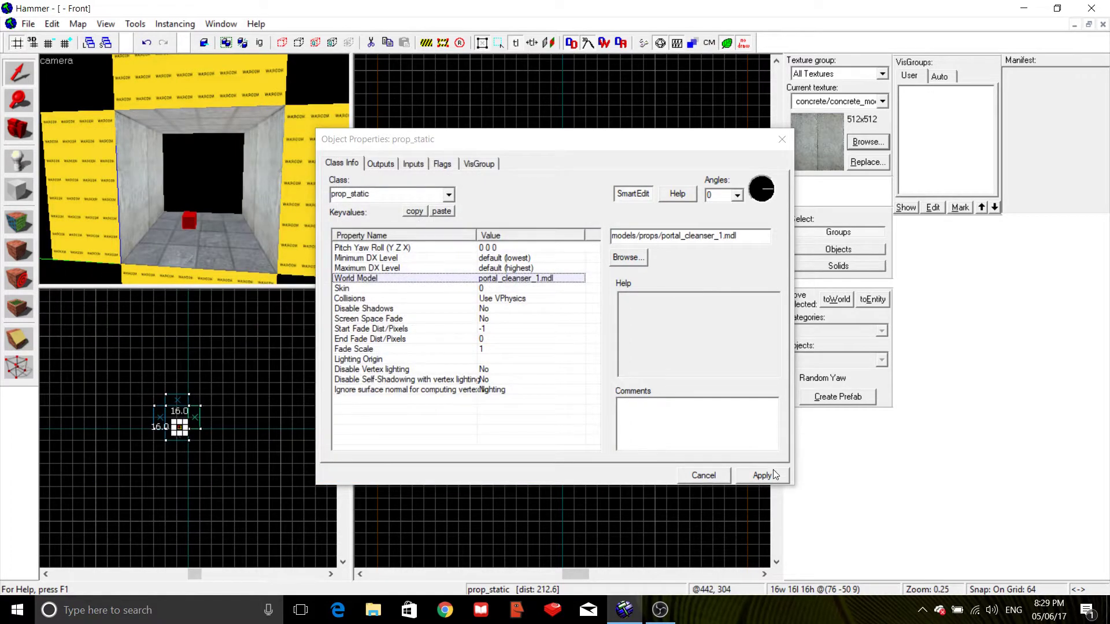
click(775, 473)
click(782, 139)
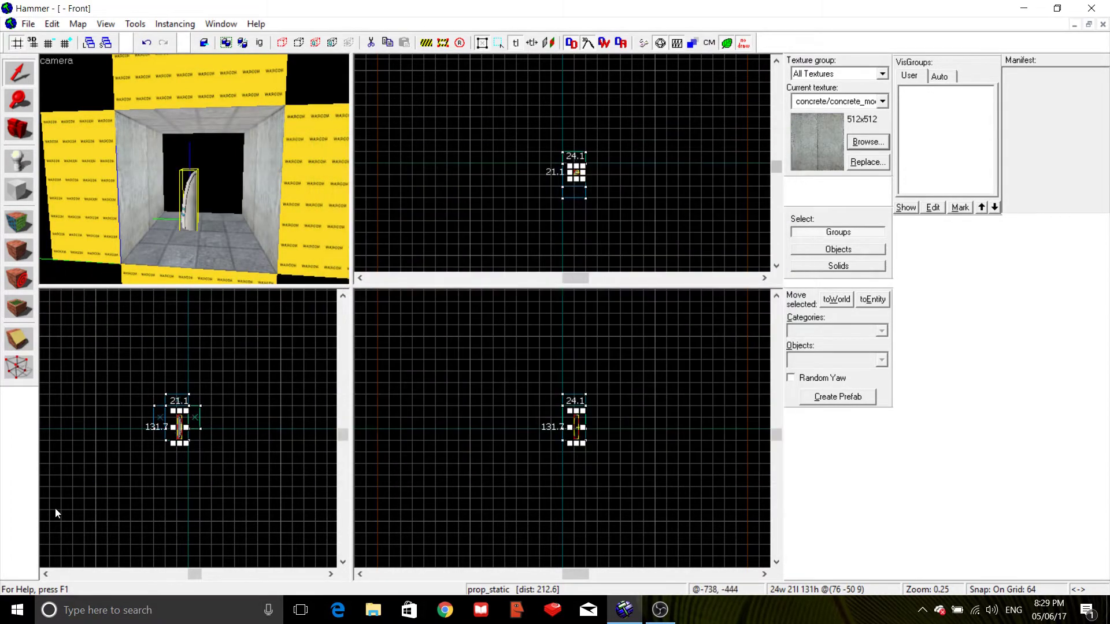
- Raise the cleanser prop to the corridor's mid-height and move it beside one side wall at Y -112, Z 64, with grid snap 16
scroll(180, 433, up, 3)
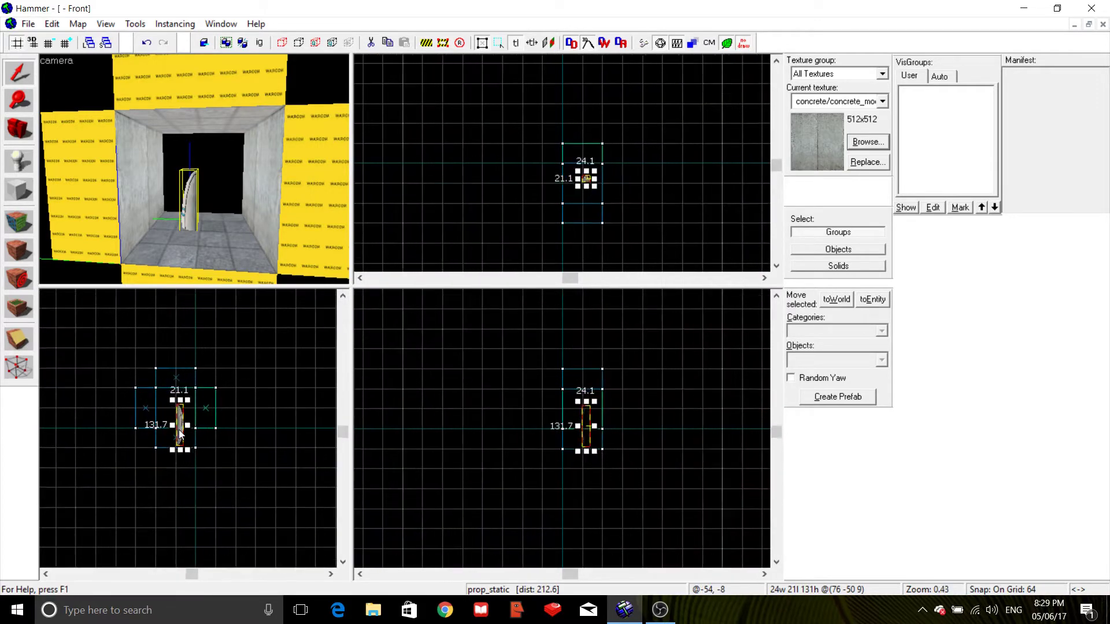
drag(179, 434, 145, 407)
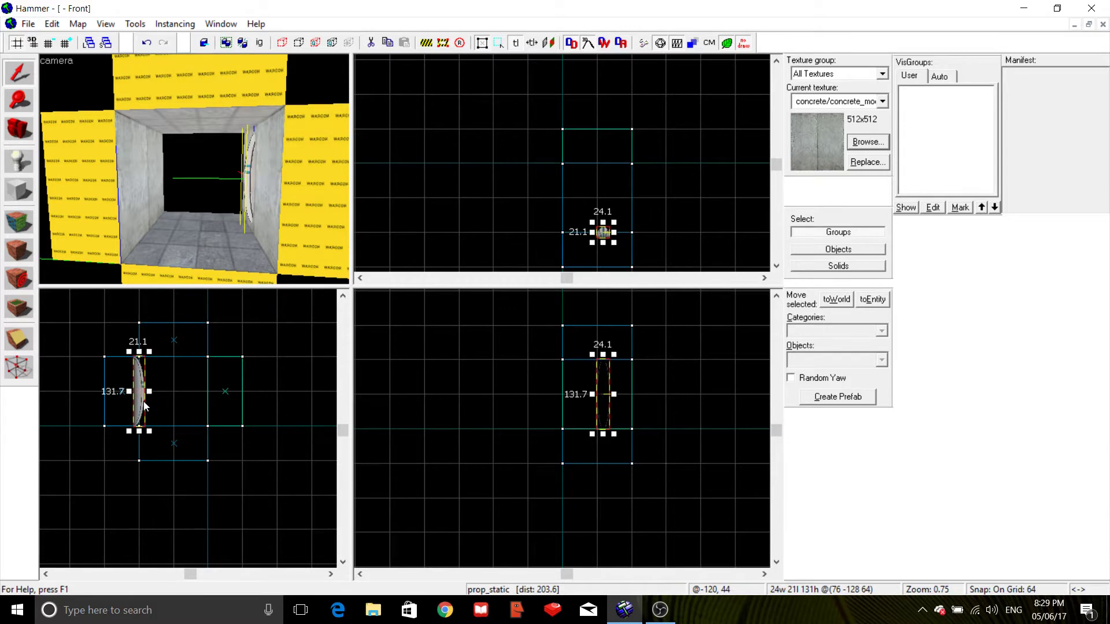
key(bracketleft)
key(bracketleft)
drag(145, 406, 147, 406)
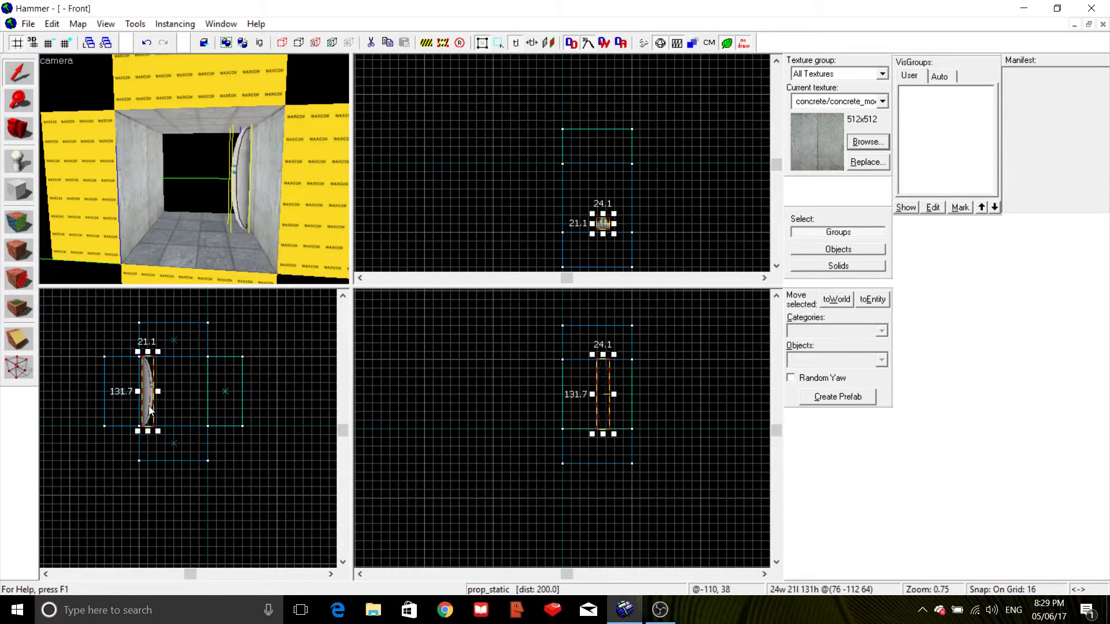
- Reduce the grid snap to 8 and align the cleanser prop flush with the wall and centred lengthwise at 64 -120 64
scroll(148, 406, up, 4)
key(bracketleft)
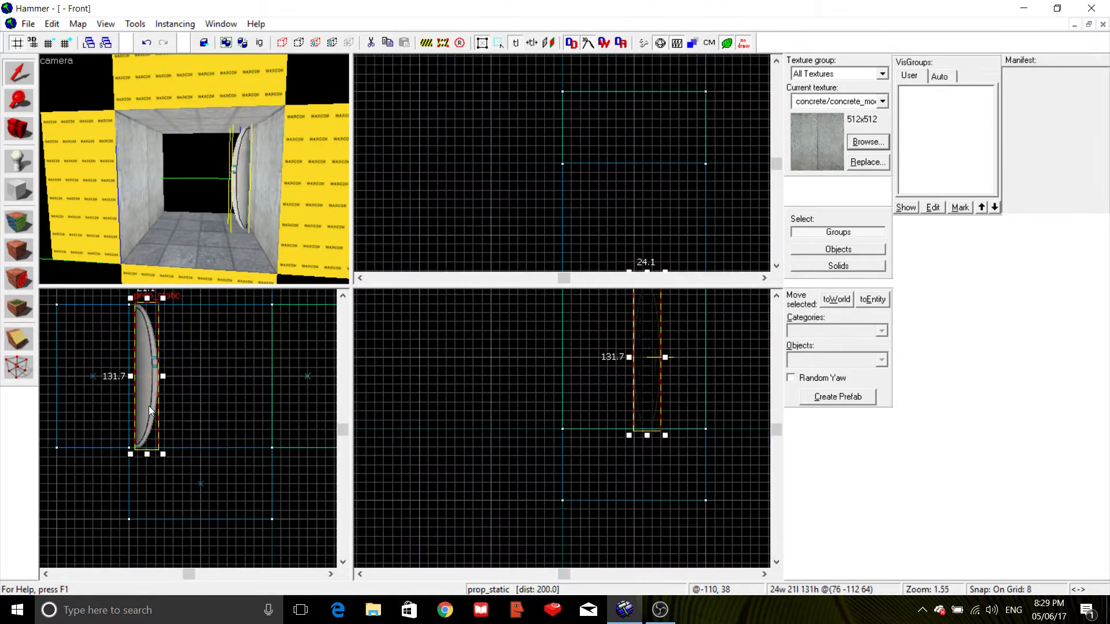
drag(148, 406, 146, 387)
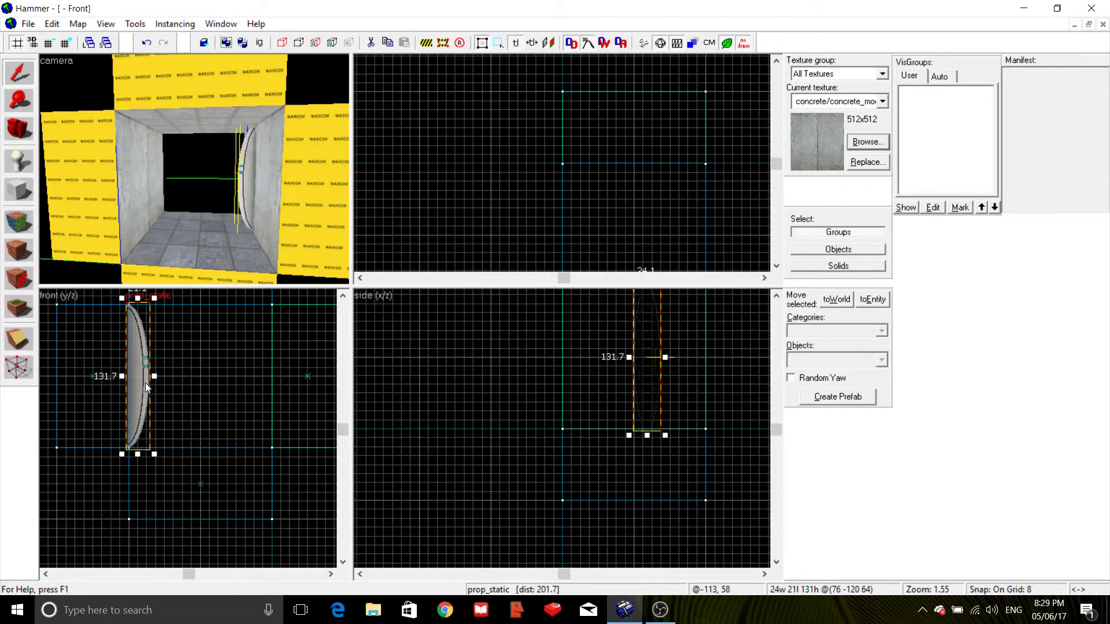
key(Down)
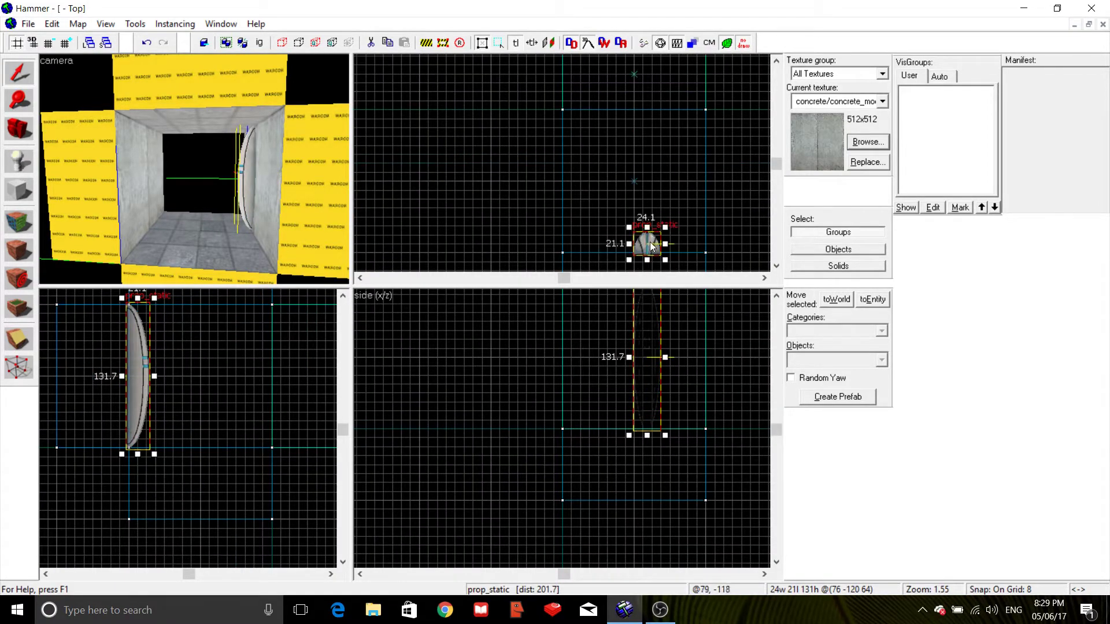
drag(652, 247, 639, 247)
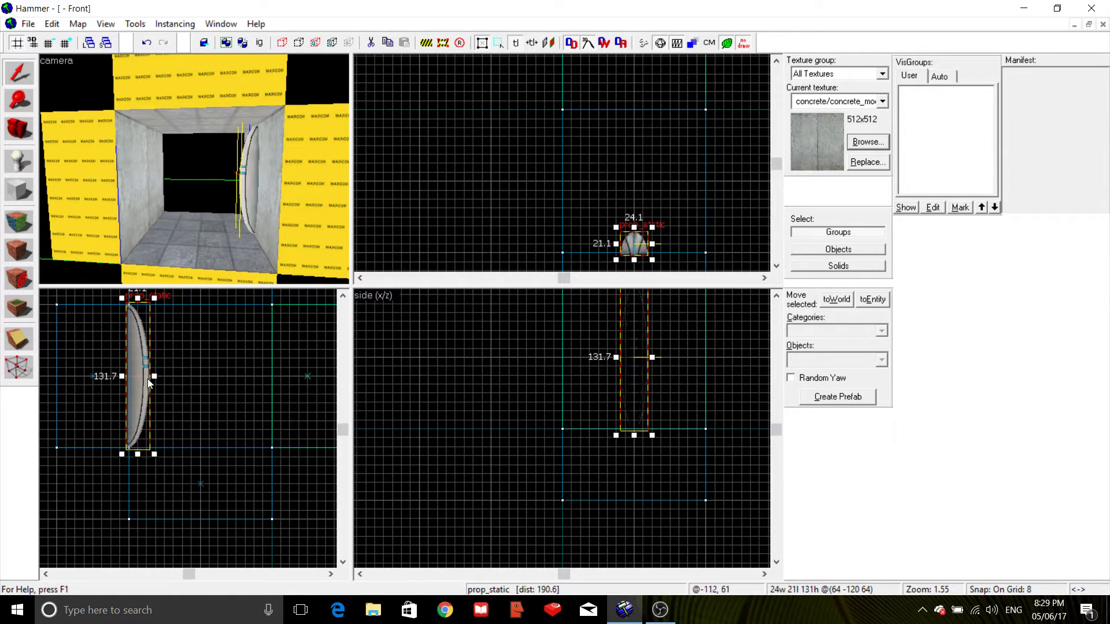
- Copy the cleanser prop to the opposite wall at 64 -8 64, rotate the copy 180° about Z, and clear the selection
drag(144, 384, 271, 389)
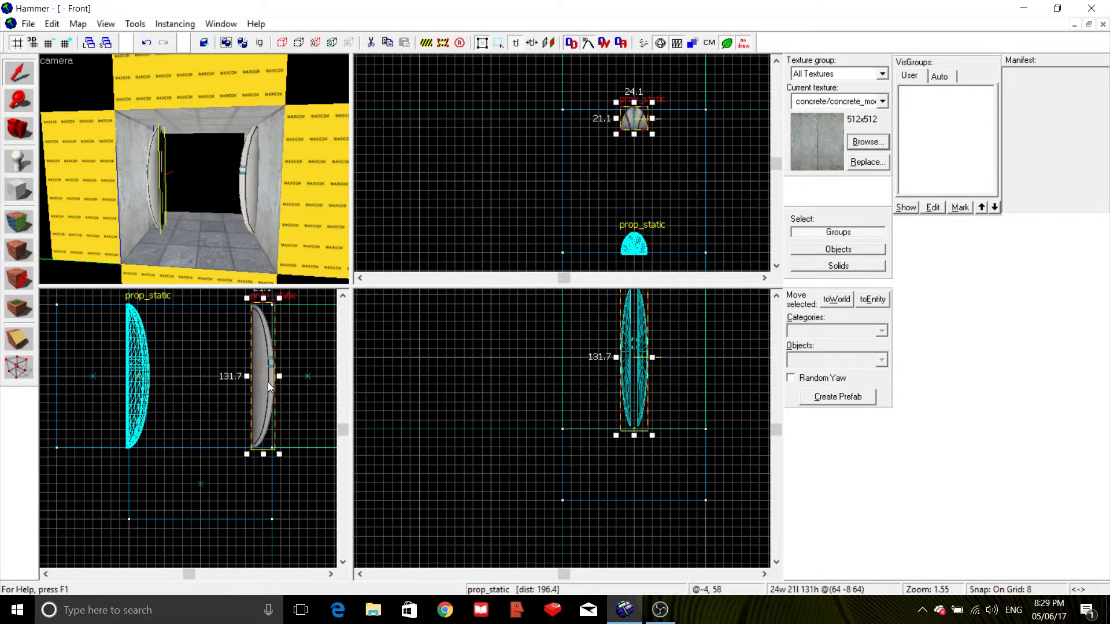
click(142, 23)
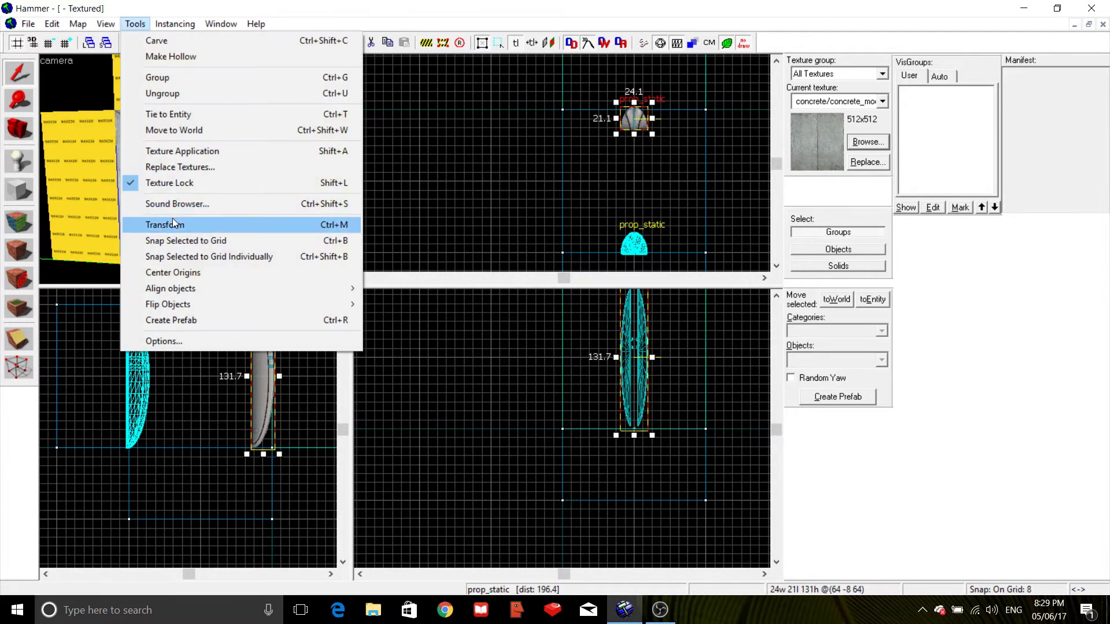
click(172, 223)
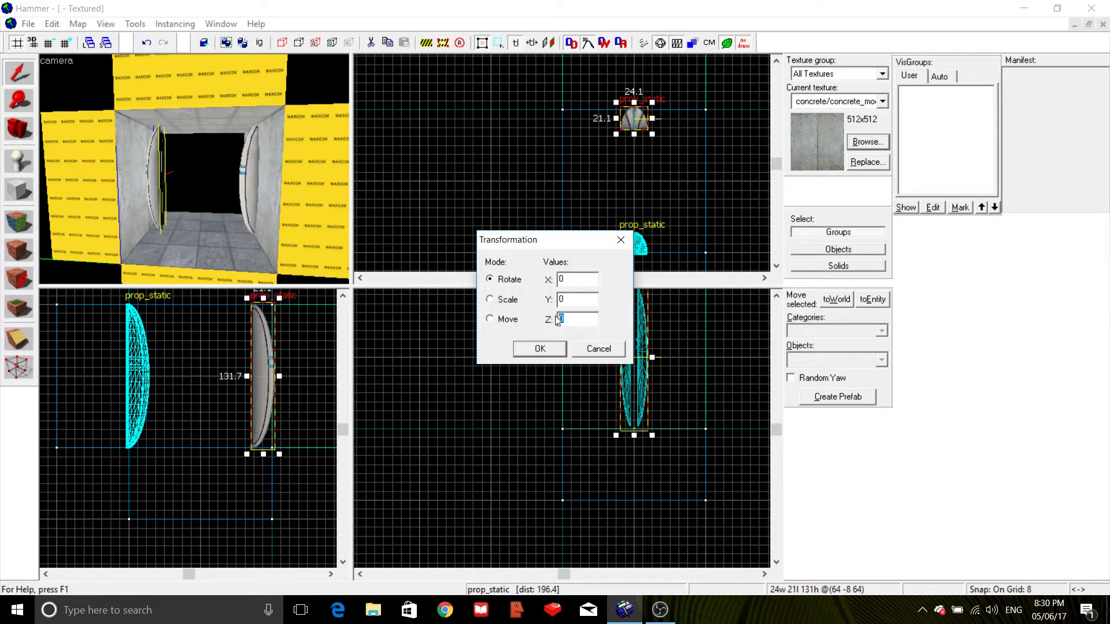
text(180)
click(540, 348)
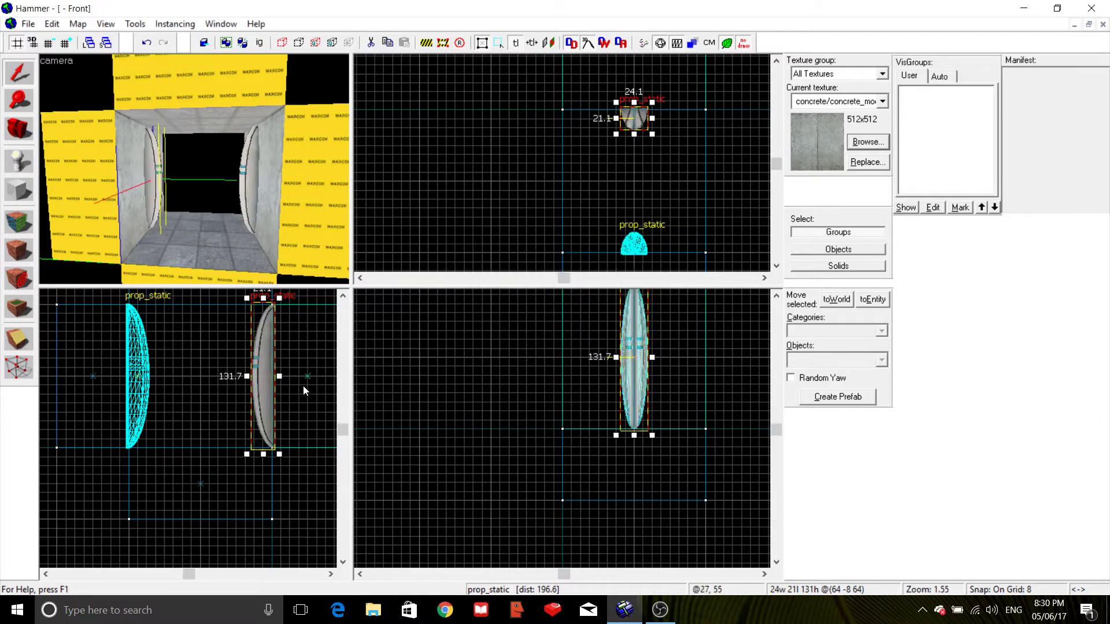
click(233, 168)
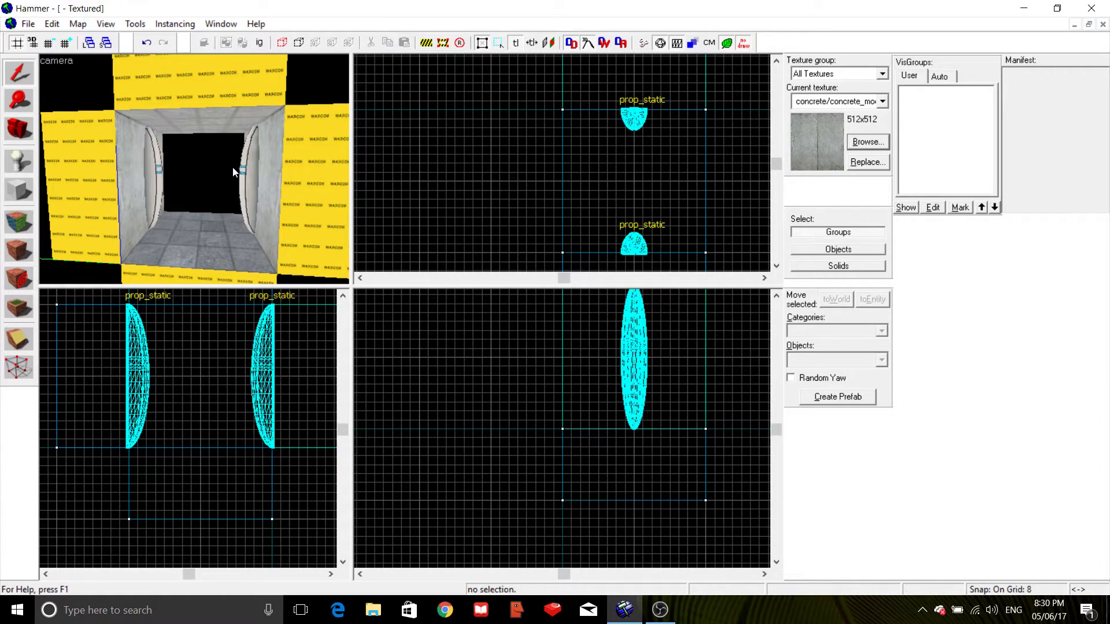
key(w)
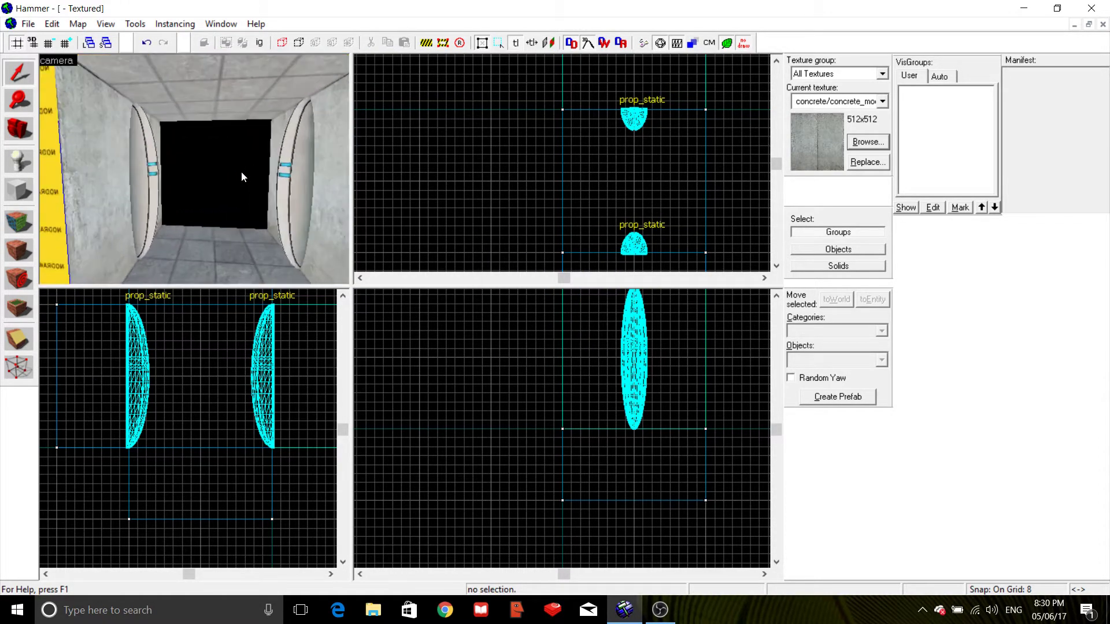
key(Left)
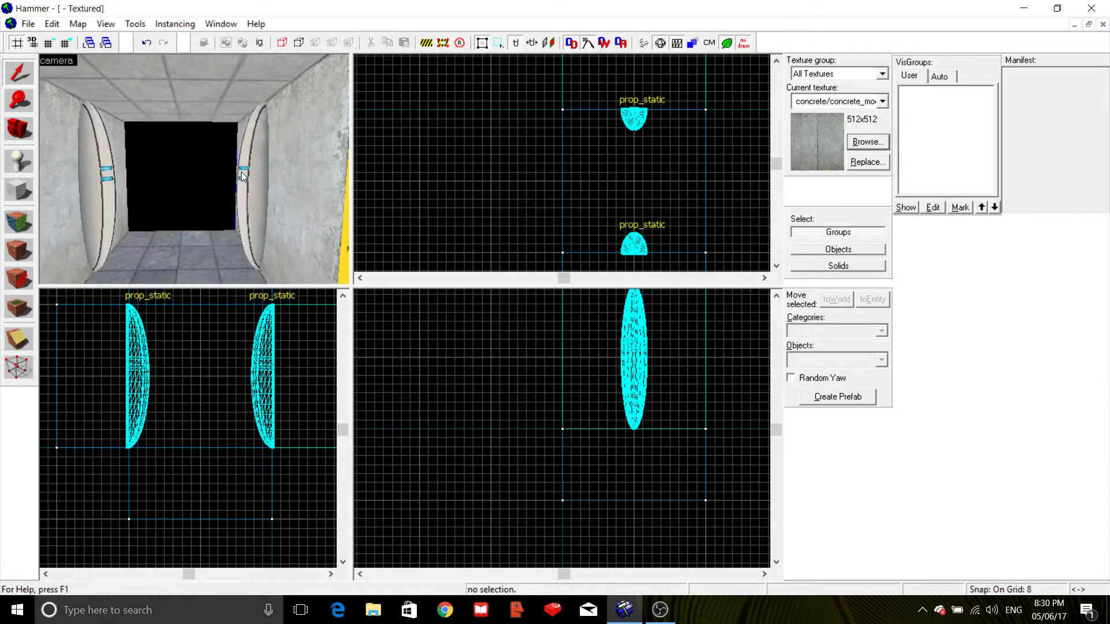
key(Right)
key(Left)
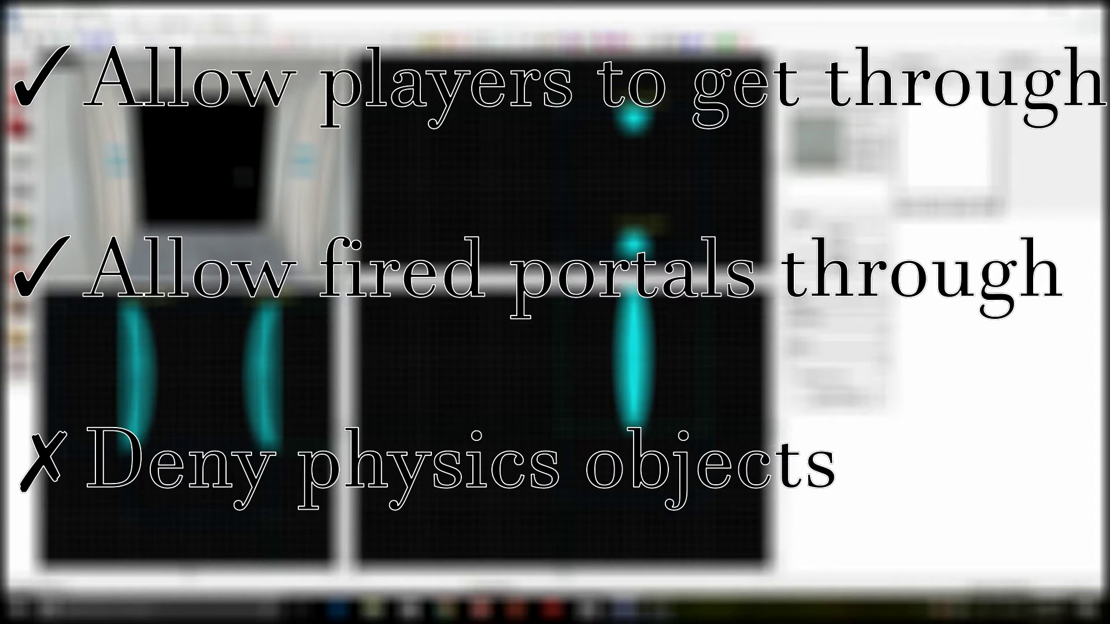
key(z)
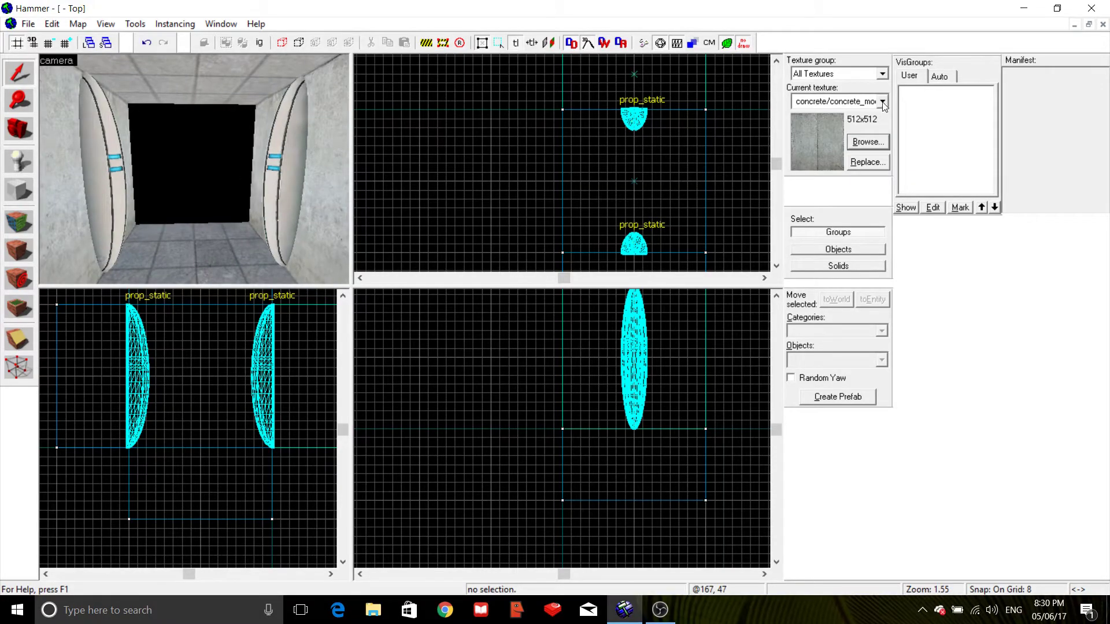
- Make tools/toolsinvisible the current texture, switch to the Block tool and reduce the grid snap to 2
click(882, 101)
click(837, 330)
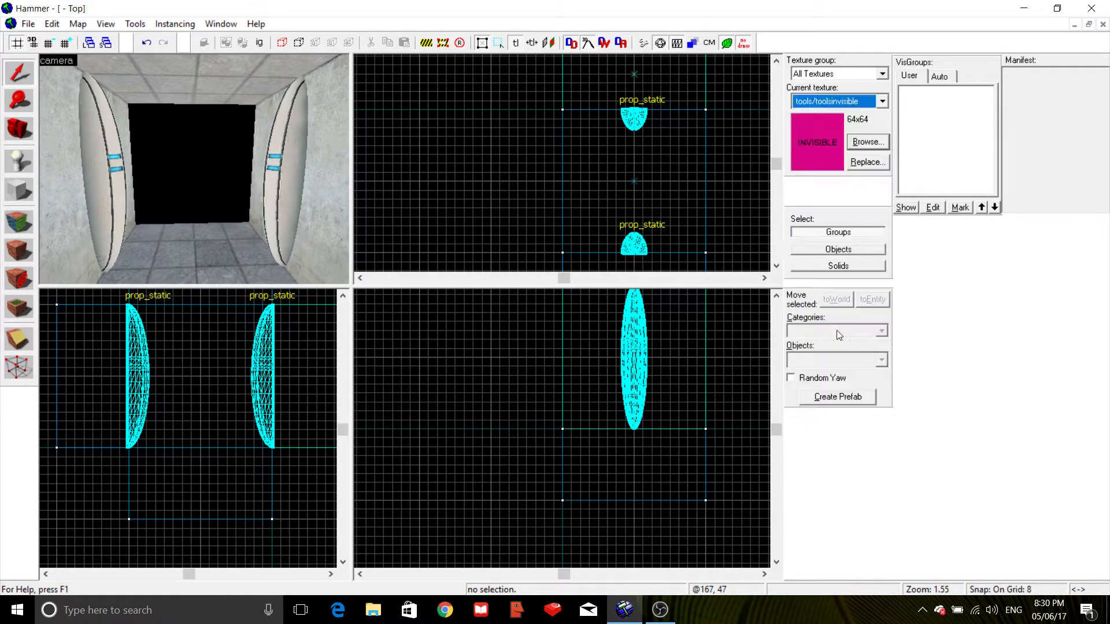
click(18, 197)
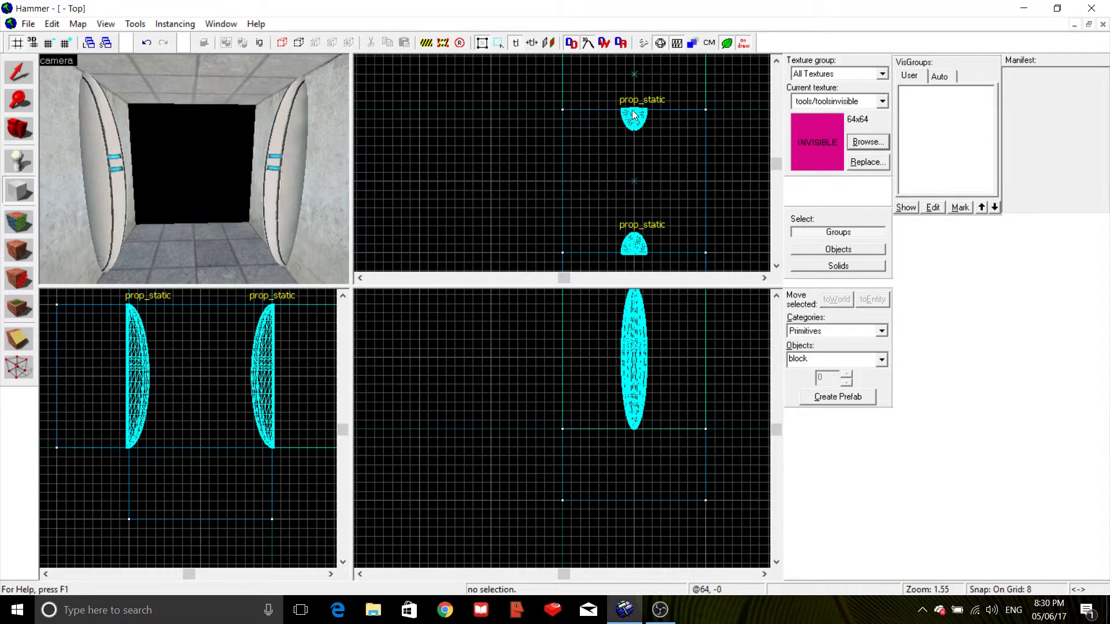
scroll(632, 113, up, 3)
key(bracketleft)
key(bracketleft)
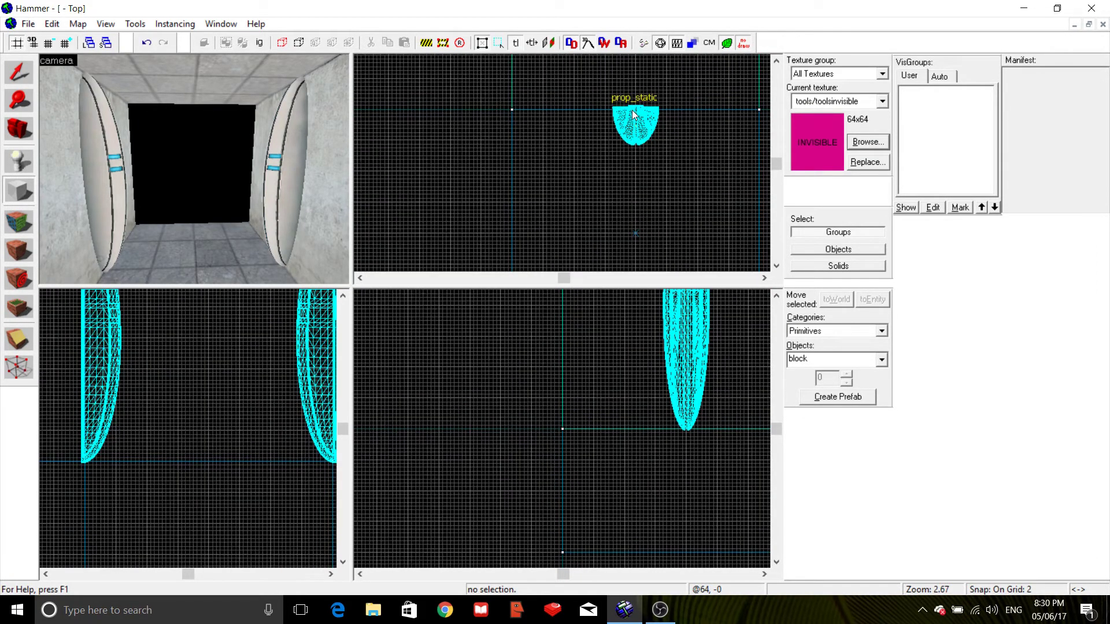
- Outline a thin block about 2 units thick and 130 units long between the two cleanser props in the top view
drag(632, 113, 652, 147)
key(Down)
key(Down)
key(Down)
key(Down)
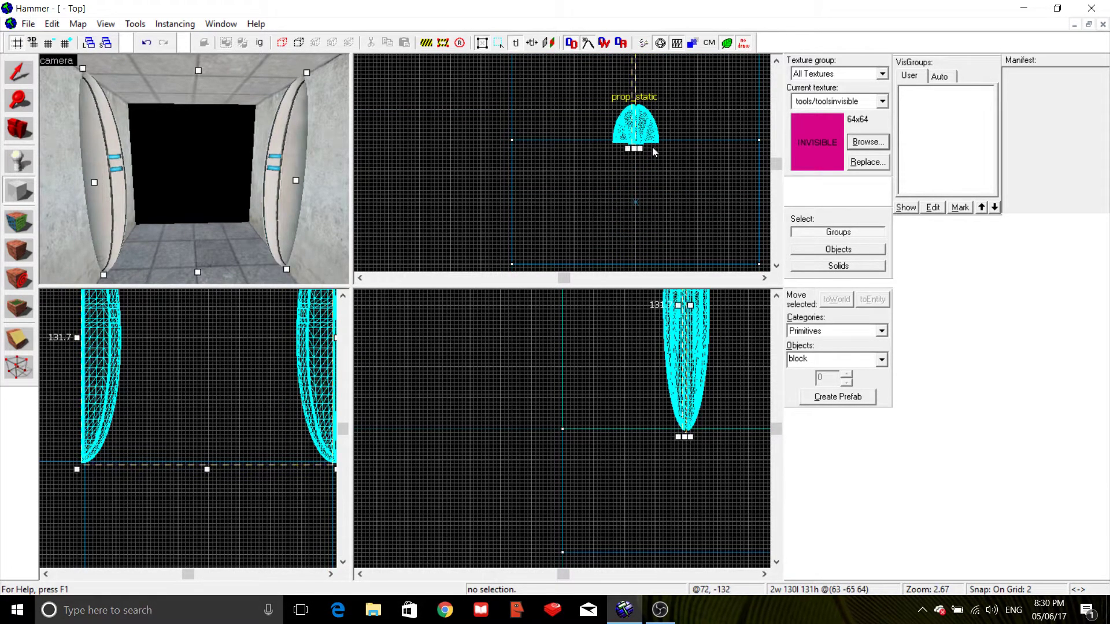
key(Up)
key(Up)
key(Up)
key(Up)
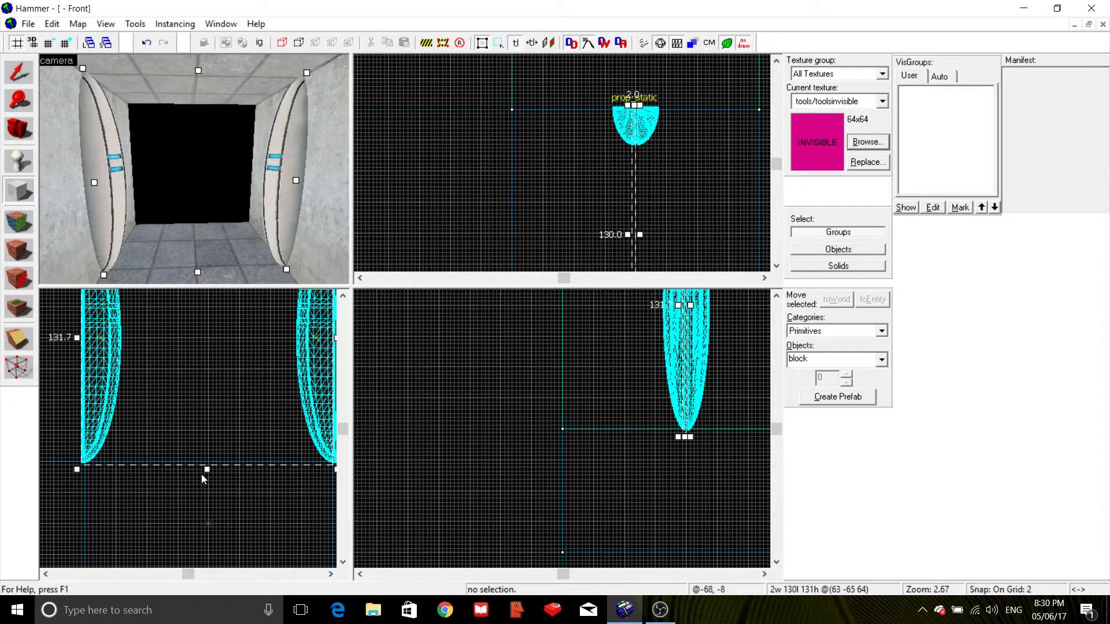
- Fit the block outline's bottom and top edges to the corridor floor and ceiling, making it 128 units high
drag(203, 473, 207, 468)
key(Up)
key(Up)
key(Up)
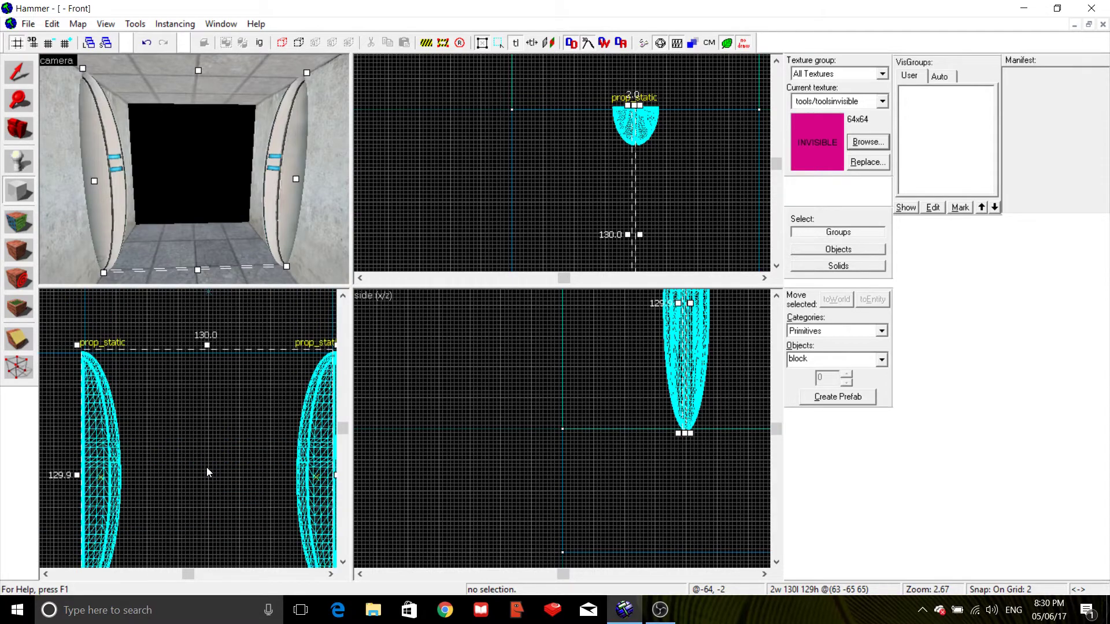
drag(207, 351, 207, 349)
key(Down)
key(Up)
key(Right)
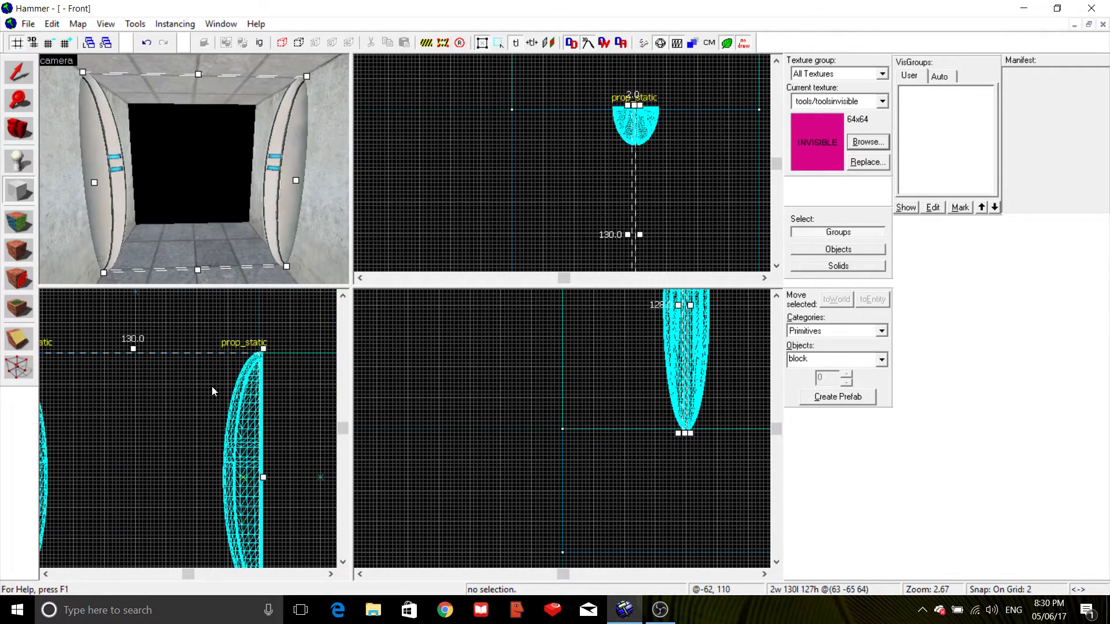
- Trim the outline to 128 units long and 1 unit thick, and create the invisible block
key(Left)
key(Left)
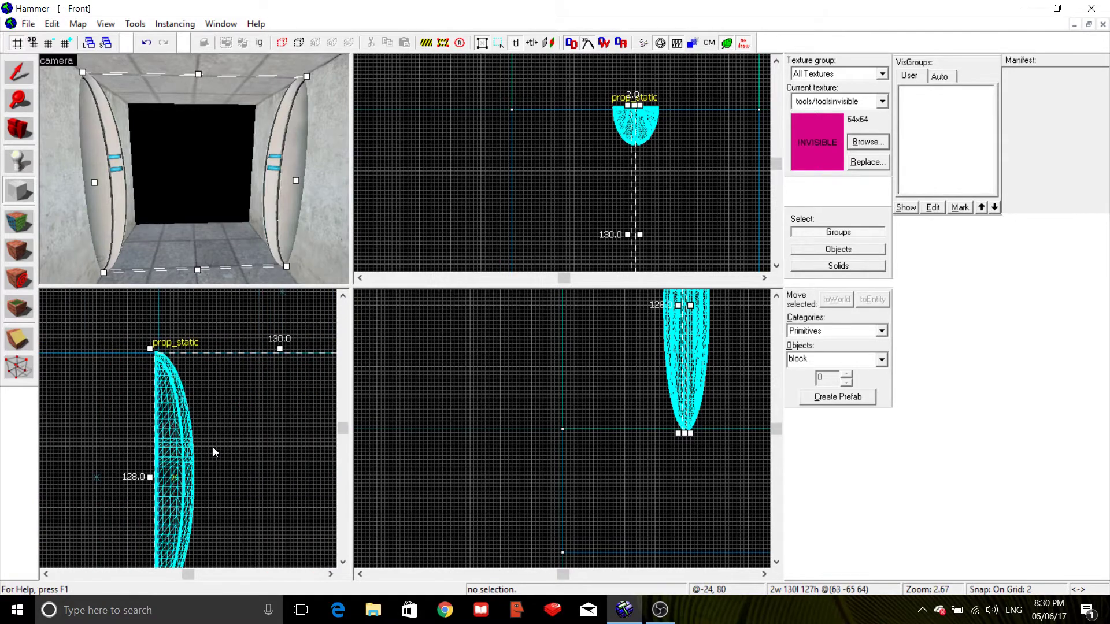
drag(151, 478, 154, 477)
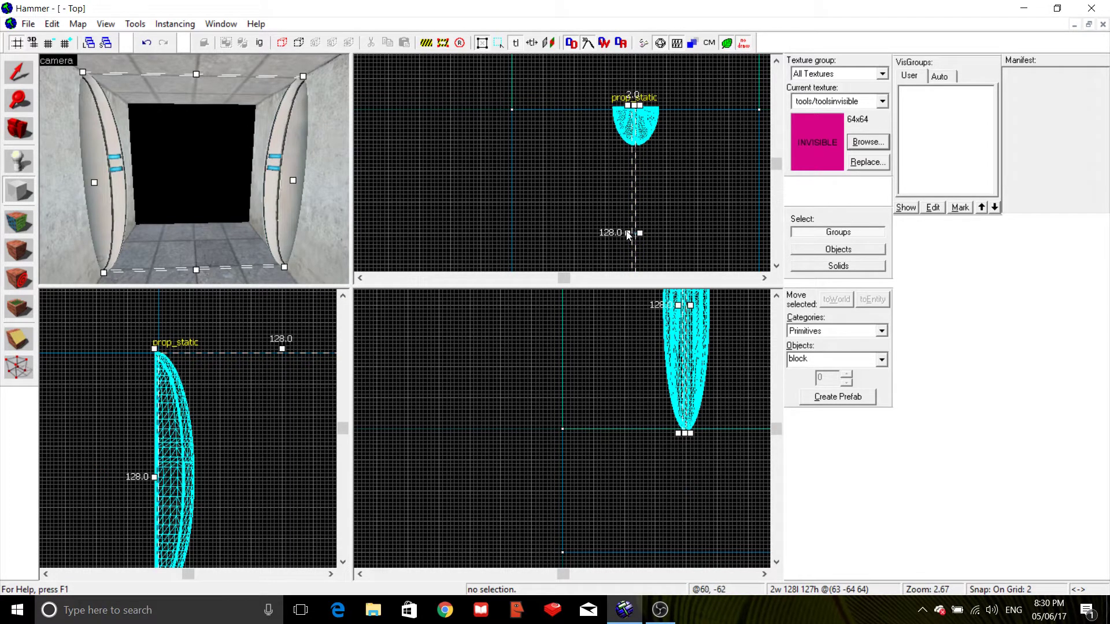
drag(628, 234, 631, 234)
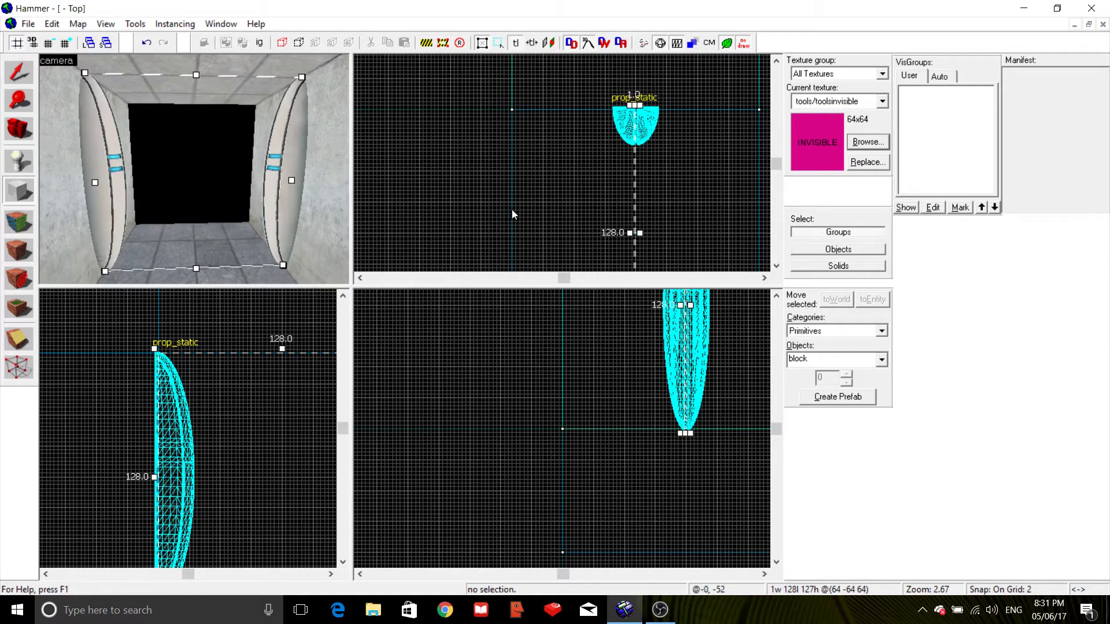
key(Return)
click(26, 73)
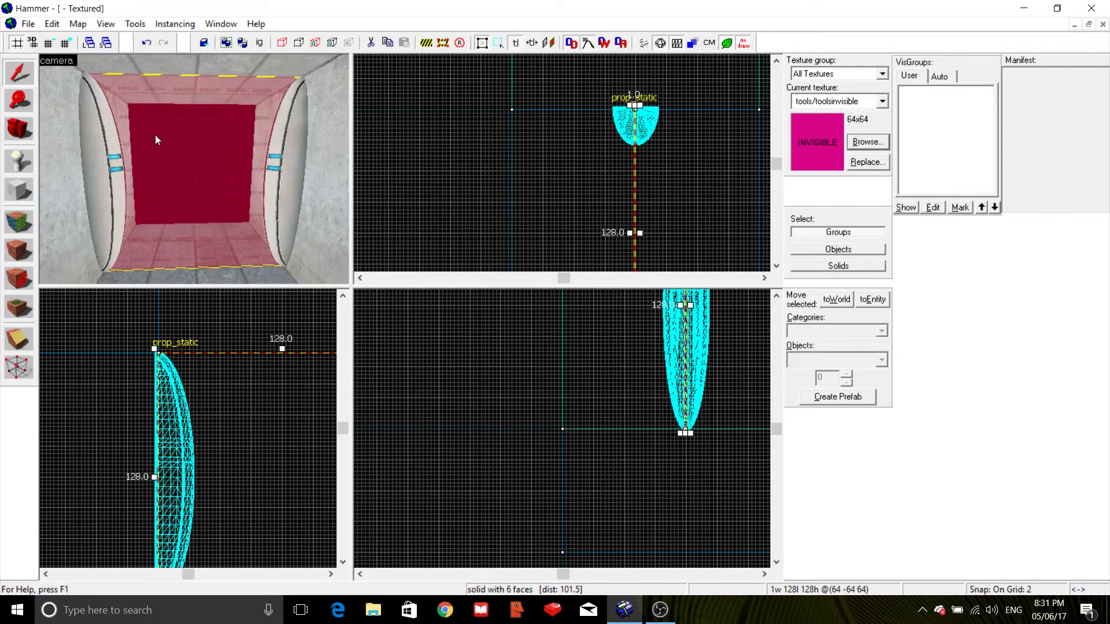
- Clear the selection and examine how the invisible brush sits between the cleanser frames from several angles
key(Escape)
key(s)
key(w)
key(Left)
key(w)
key(d)
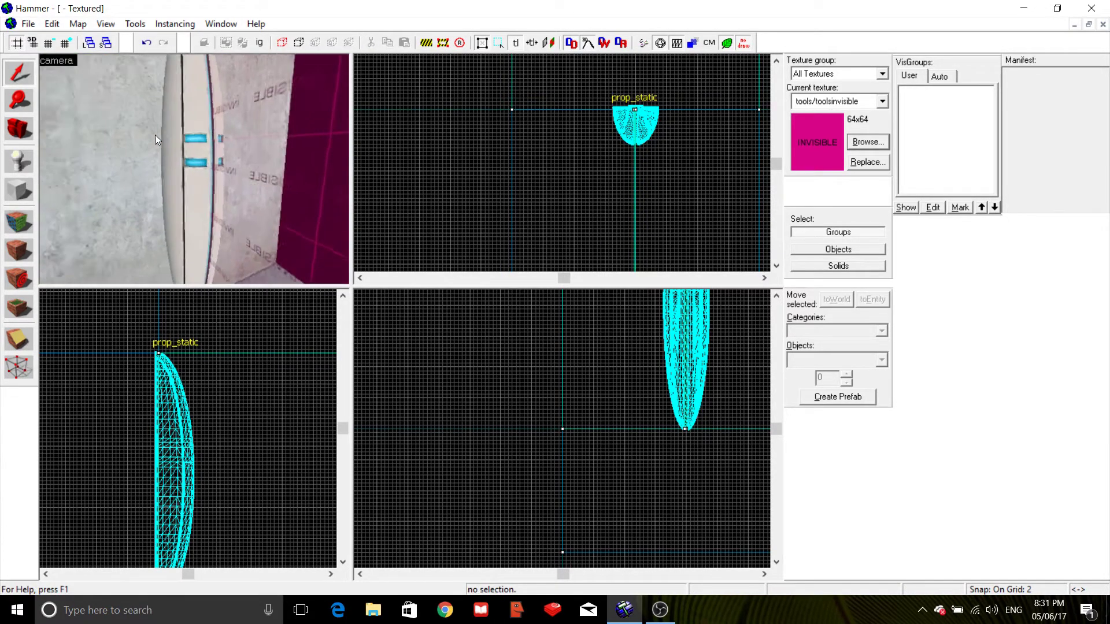
key(Left)
key(d)
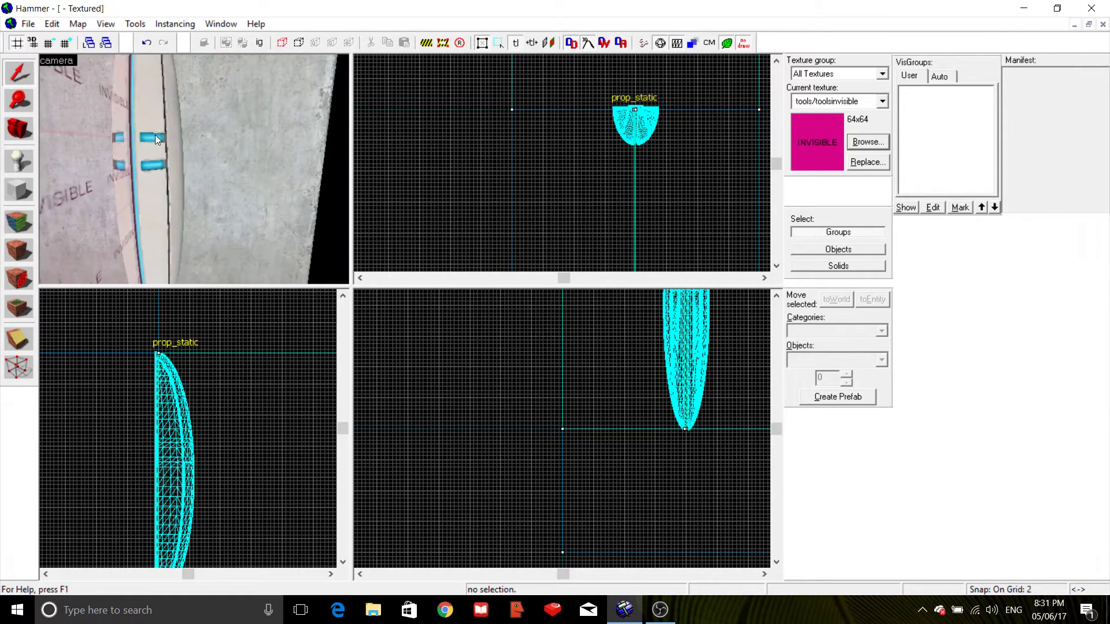
key(Left)
key(s)
key(w)
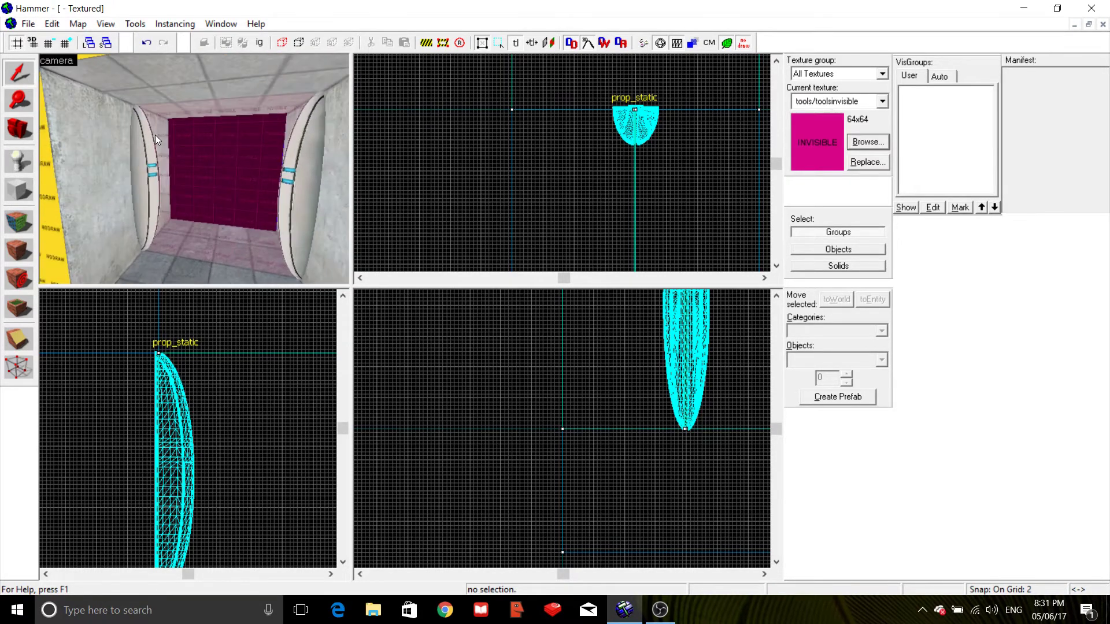
key(Left)
key(Right)
key(Left)
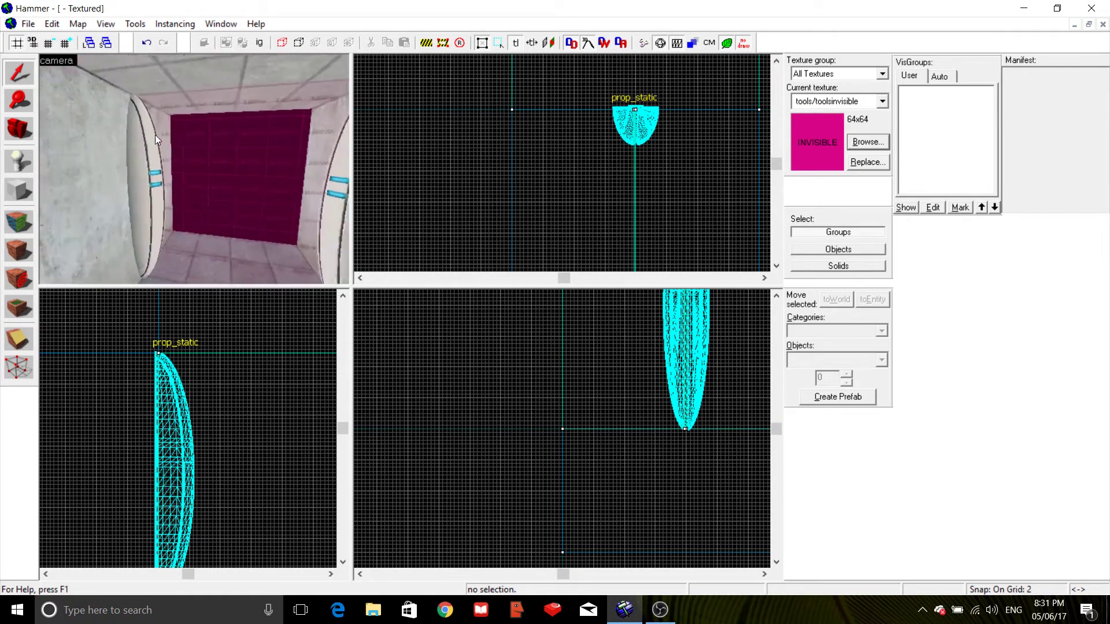
key(s)
key(Right)
key(Left)
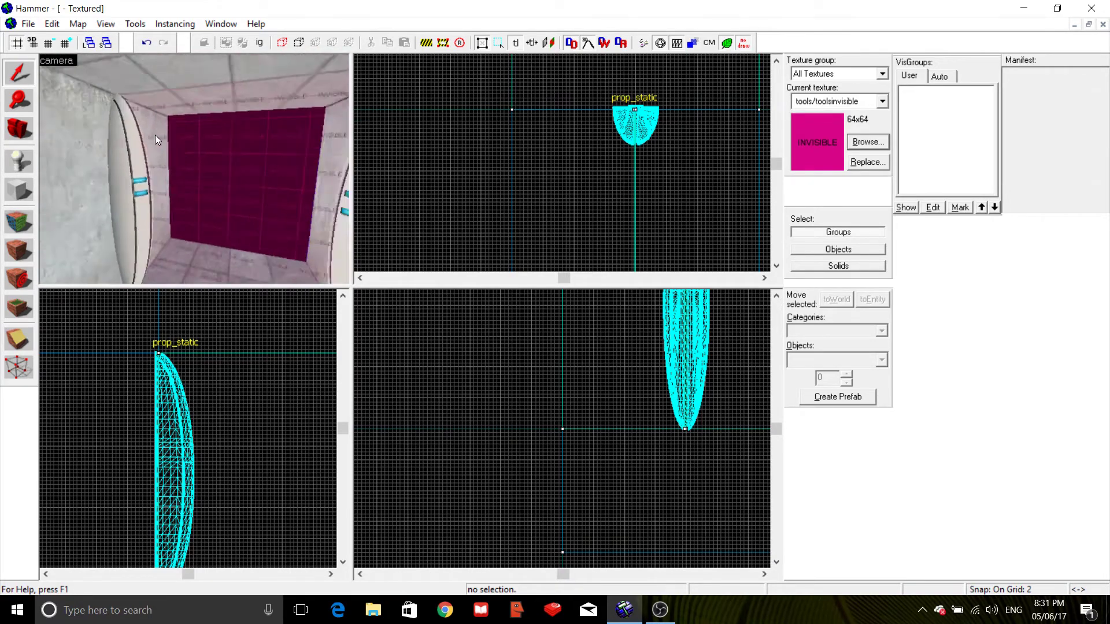
- Tie the invisible brush to an entity of class func_clip_vphysics and apply it
click(250, 194)
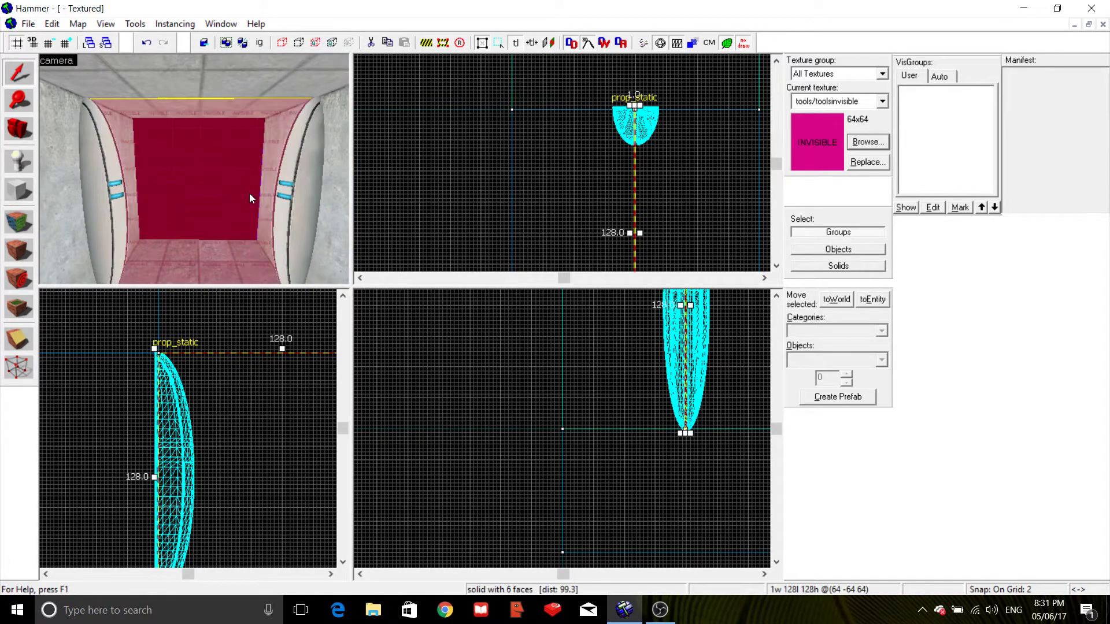
key(ctrl+t)
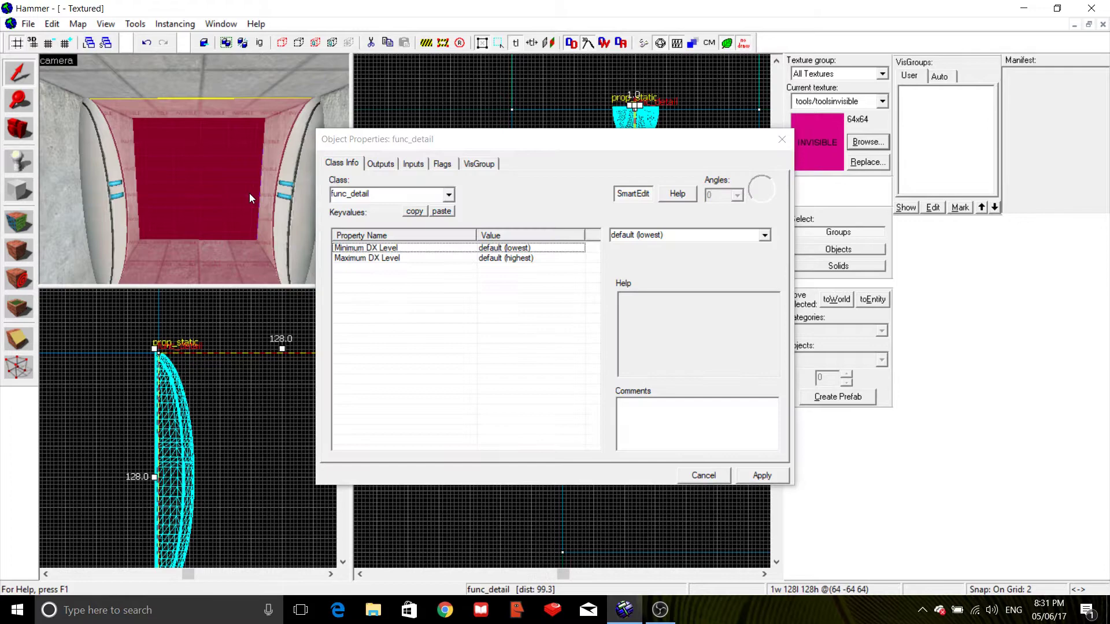
click(450, 194)
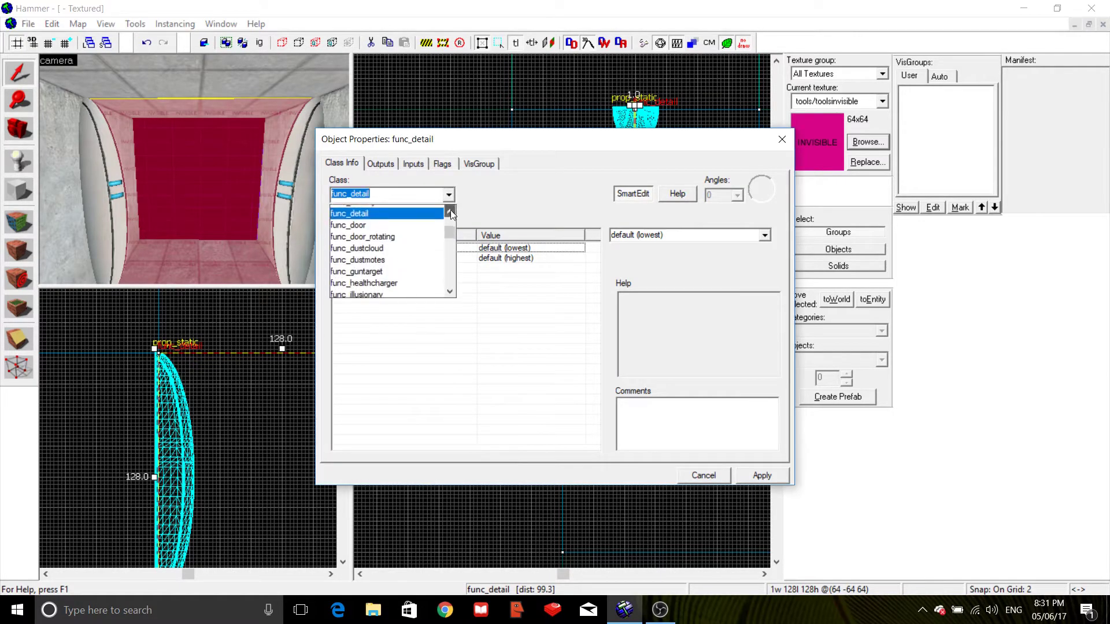
click(450, 210)
click(450, 210)
click(450, 210)
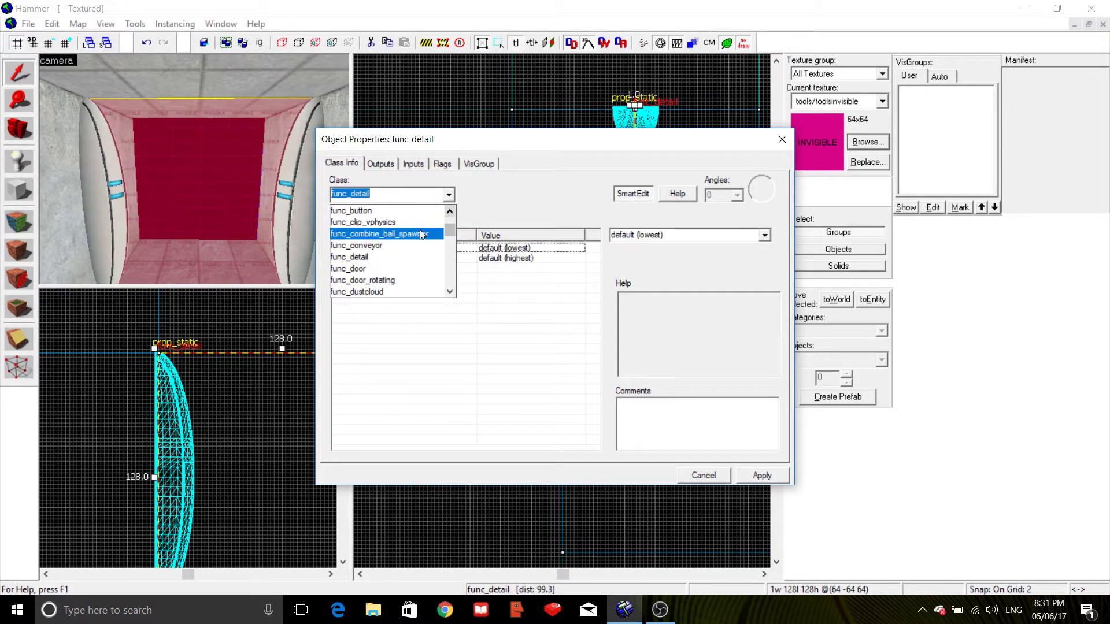
click(362, 222)
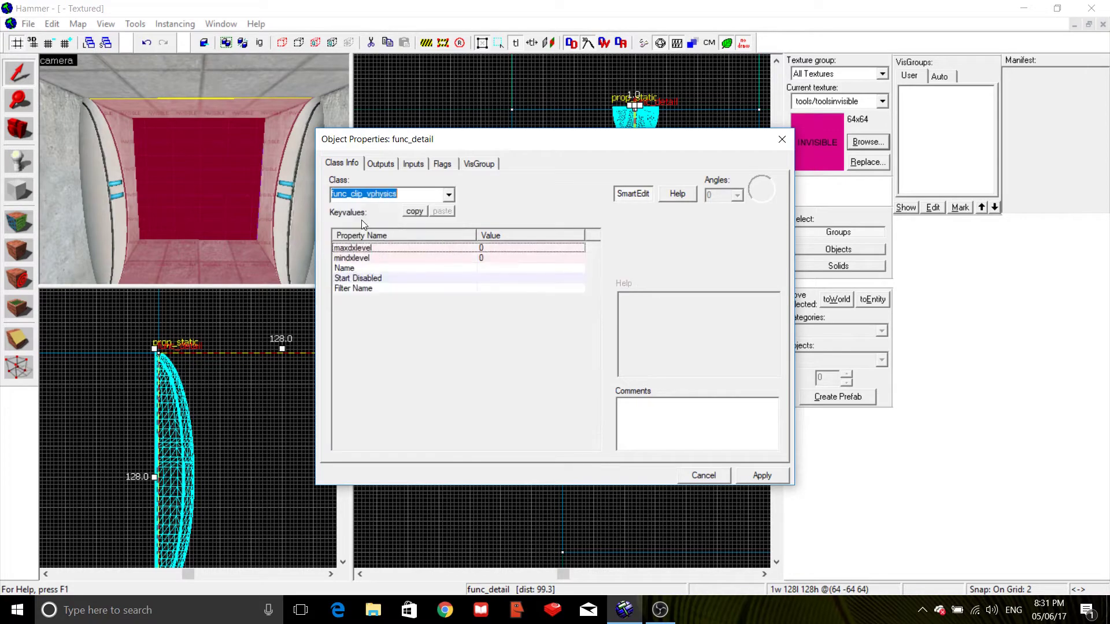
click(771, 484)
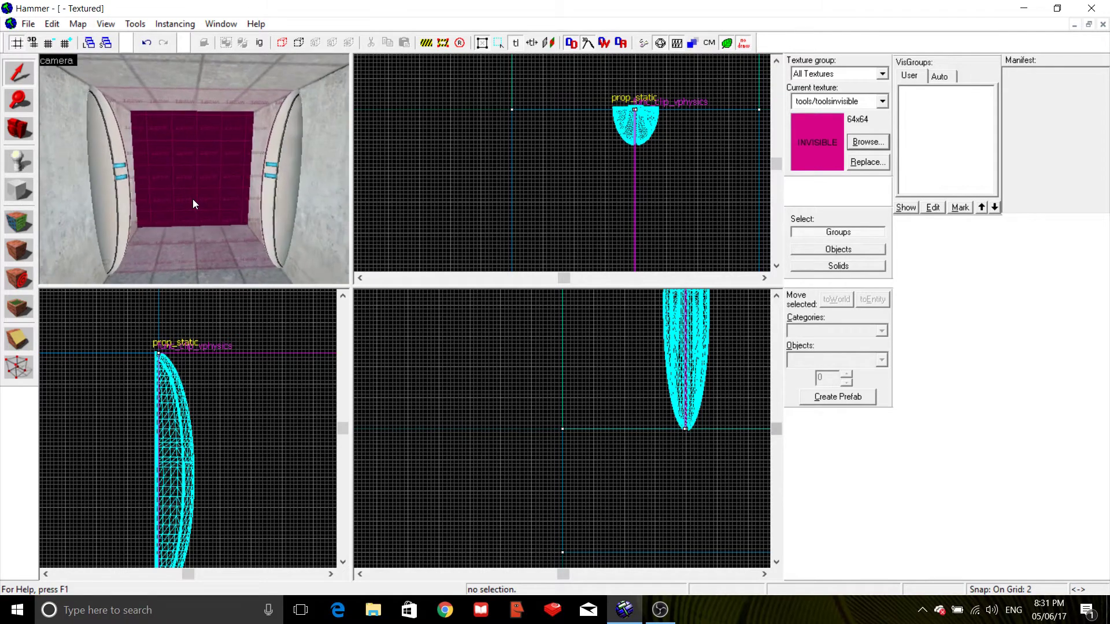
- Examine the func_clip_vphysics brush between the two cleanser frames from near and far in the camera view
key(Left)
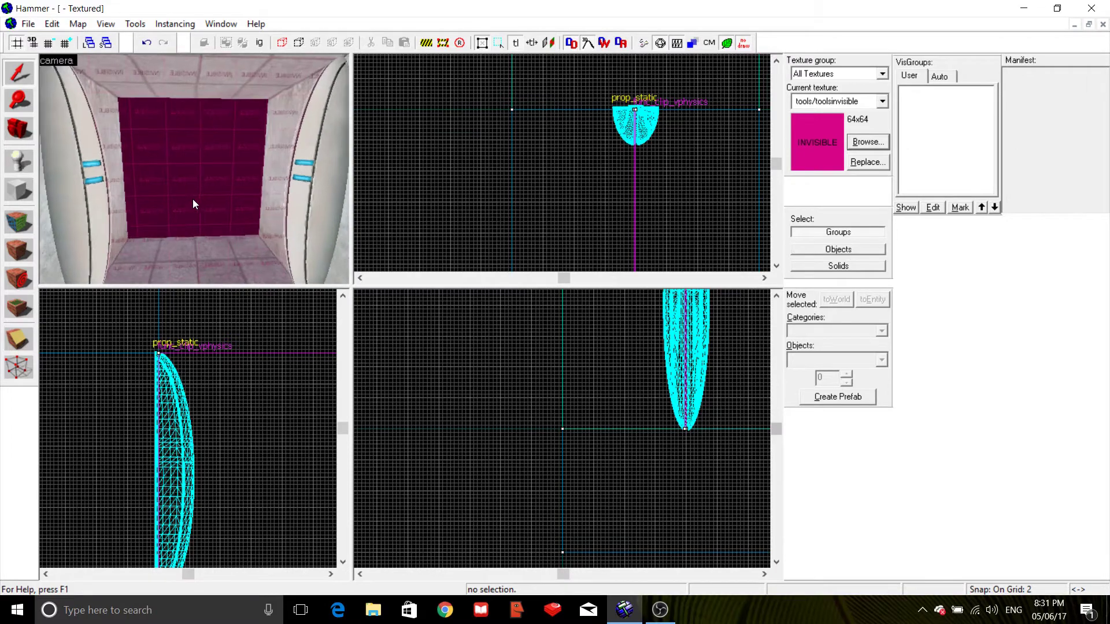
key(Right)
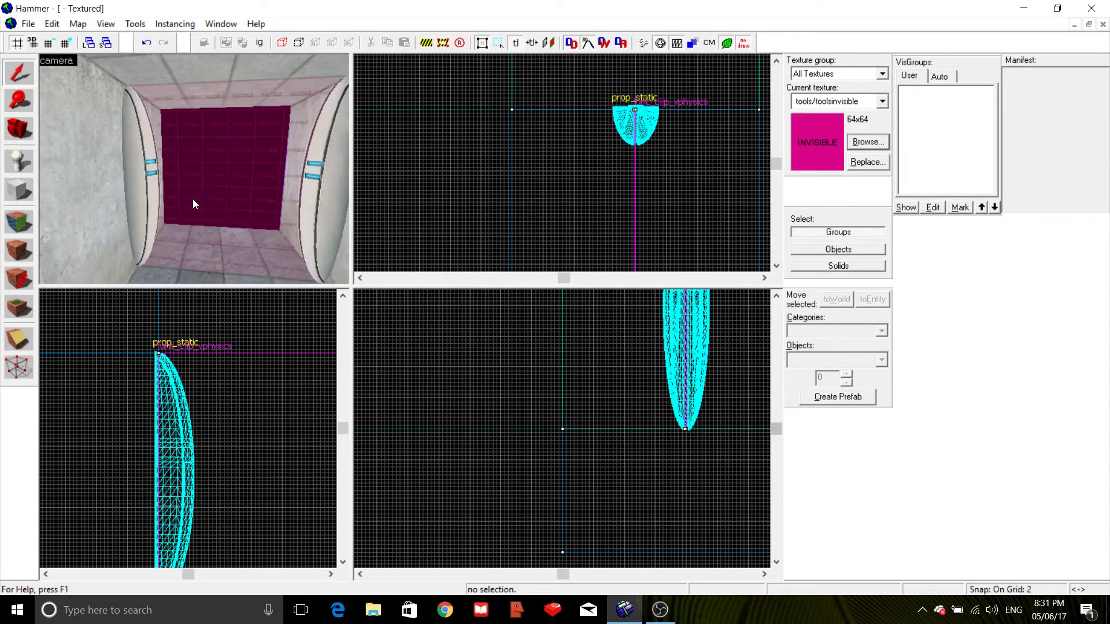
key(w)
key(s)
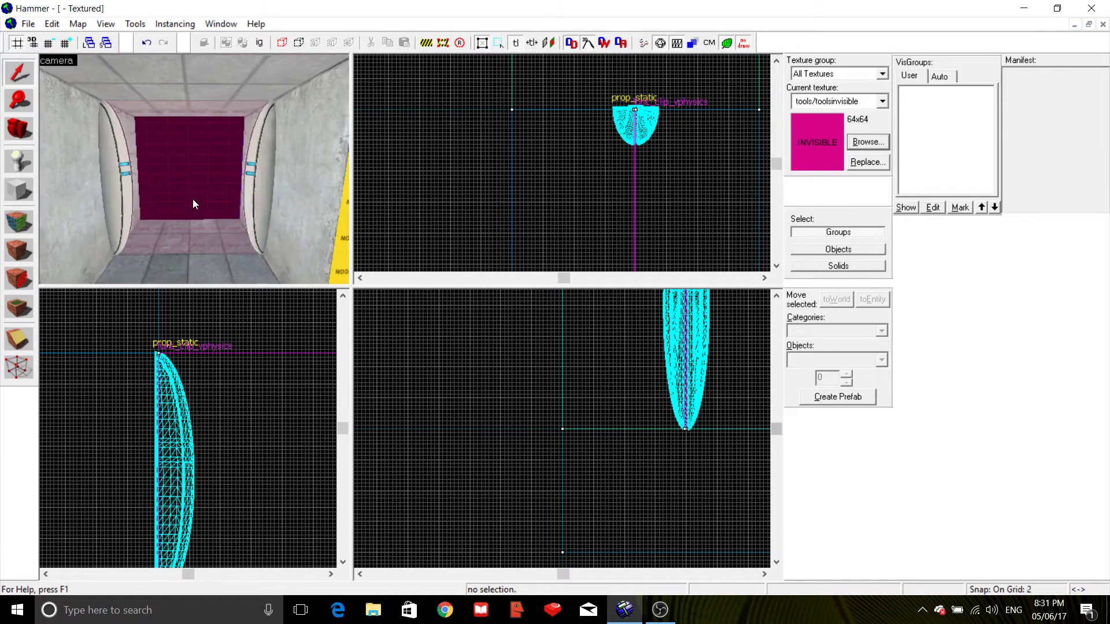
key(a)
key(d)
key(w)
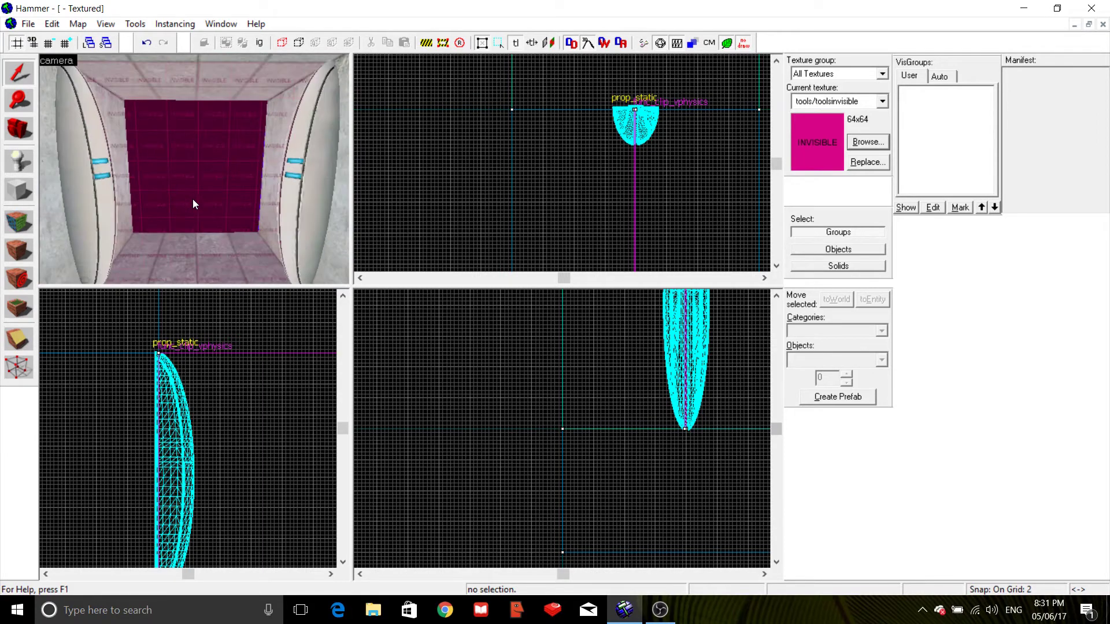
key(Left)
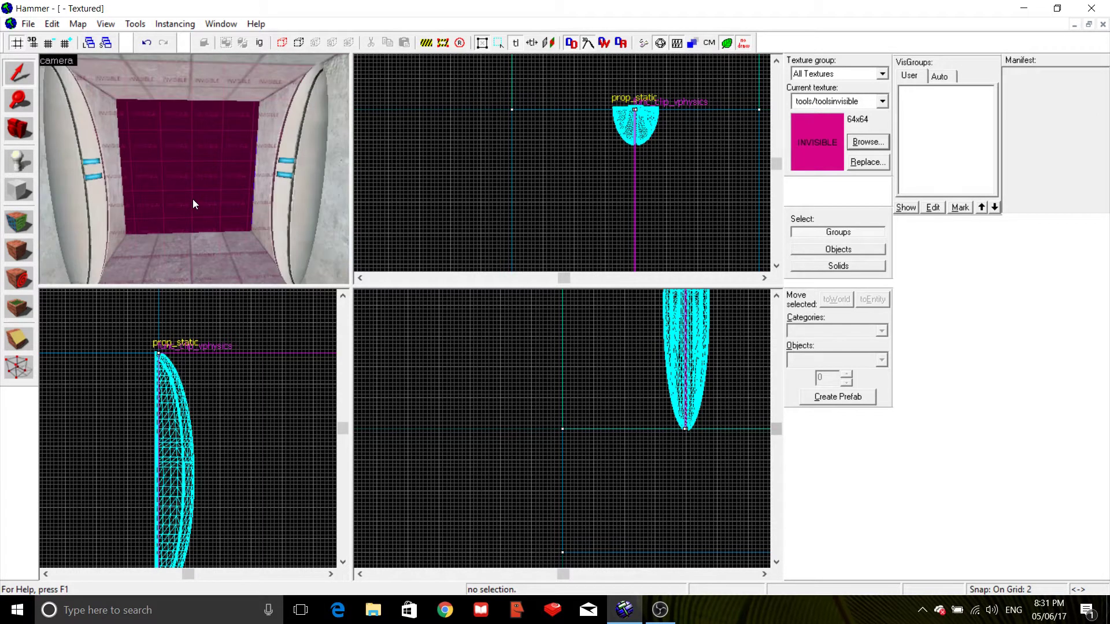
key(z)
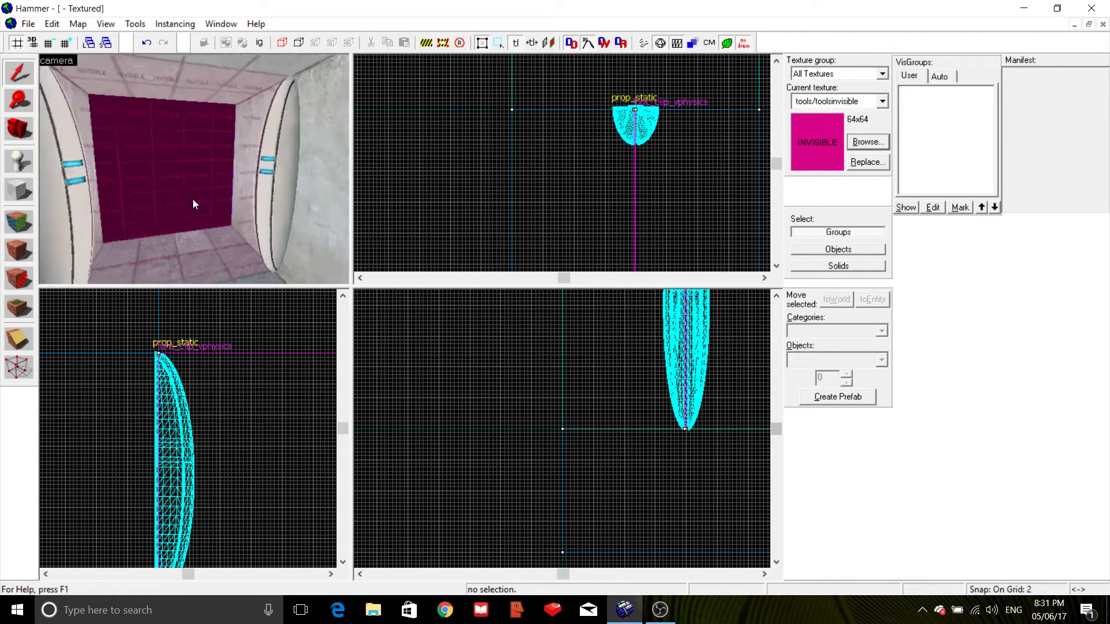
key(z)
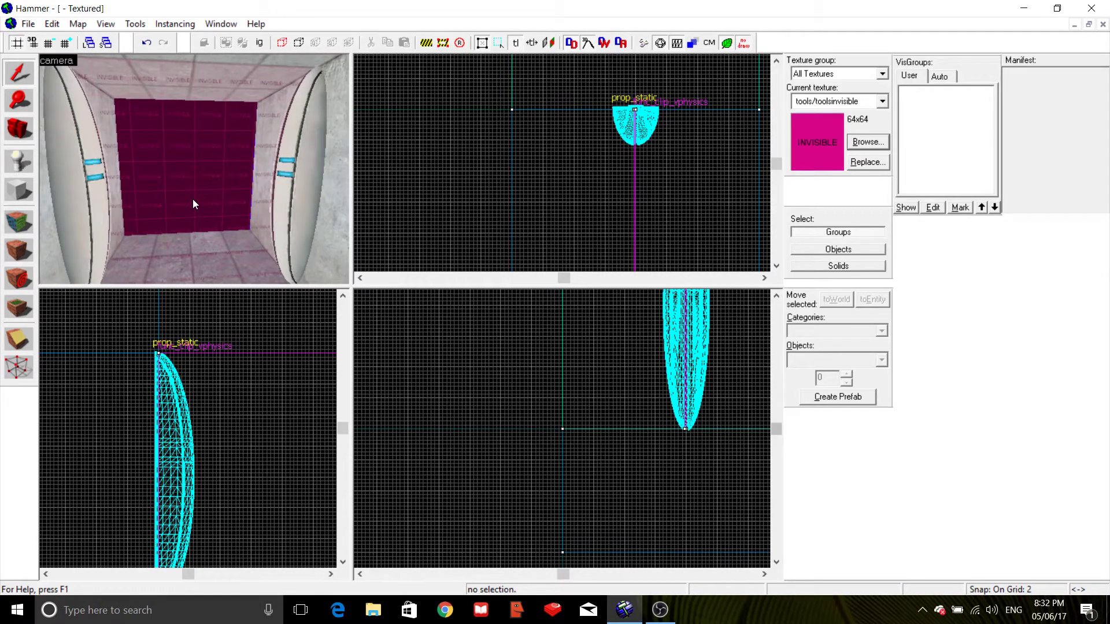
- Hide the Brush Entities auto visgroup so the corridor between the cleanser frames is clear
click(931, 76)
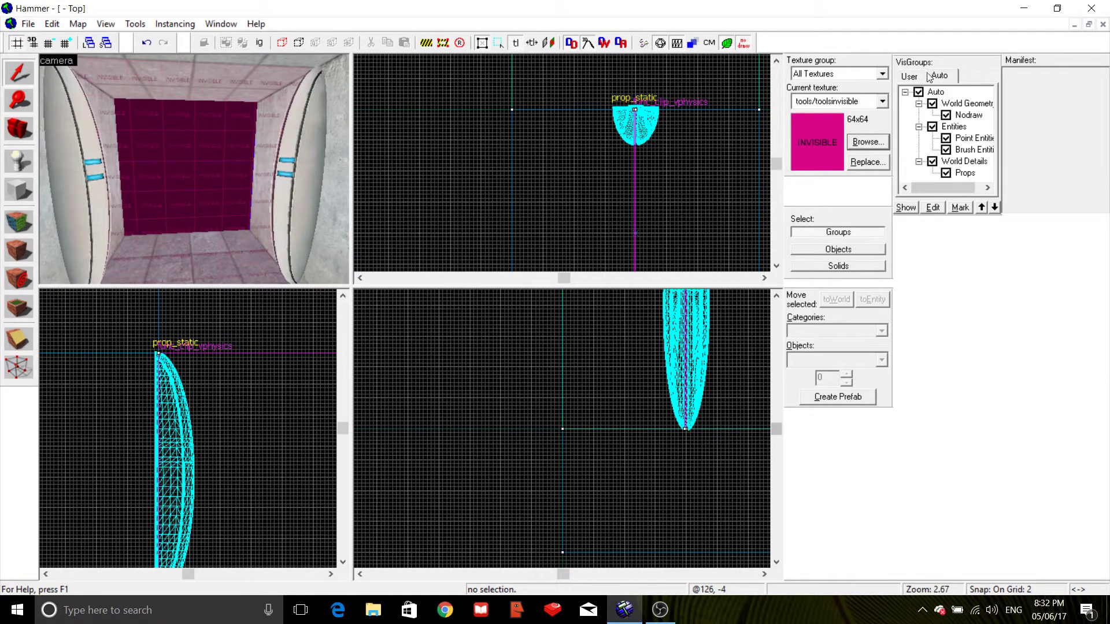
click(946, 150)
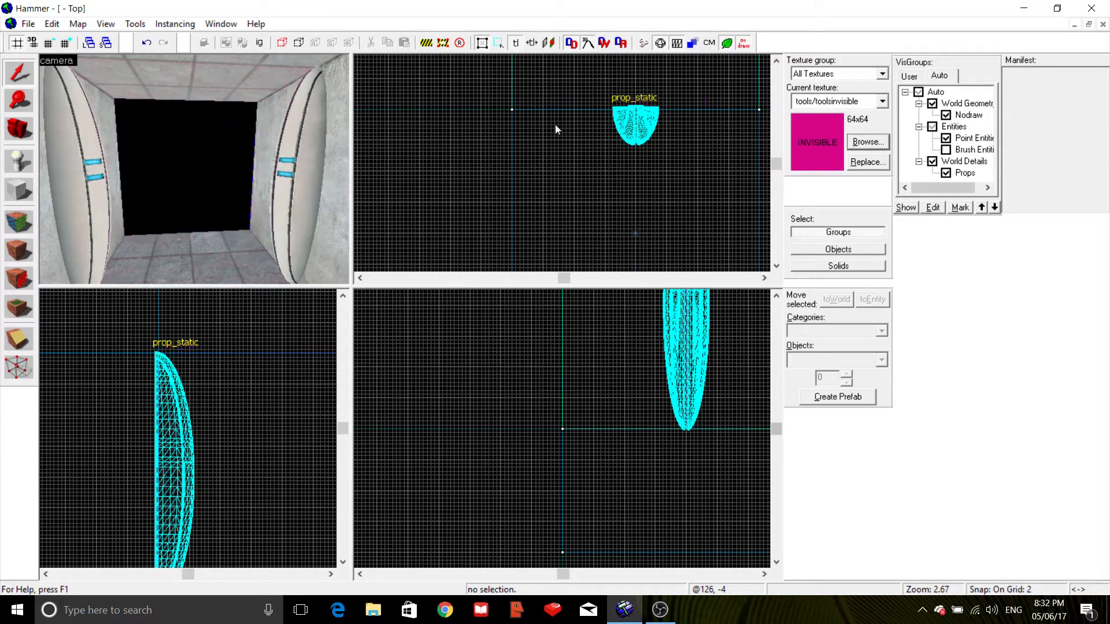
key(z)
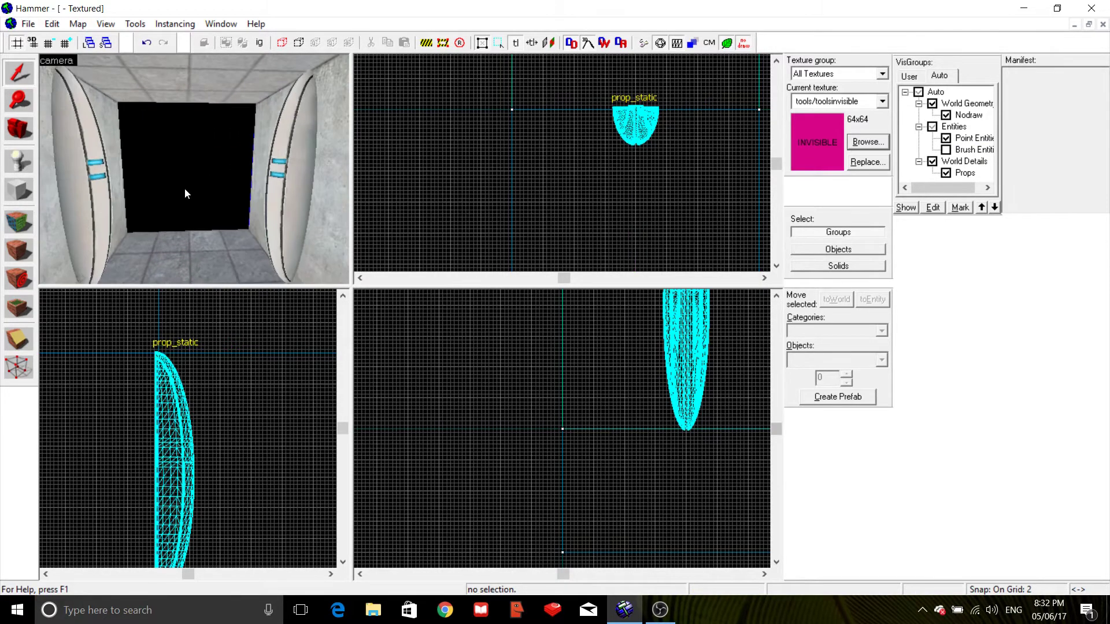
- Examine the two cleanser frames and the open corridor between them in the camera view
key(s)
key(w)
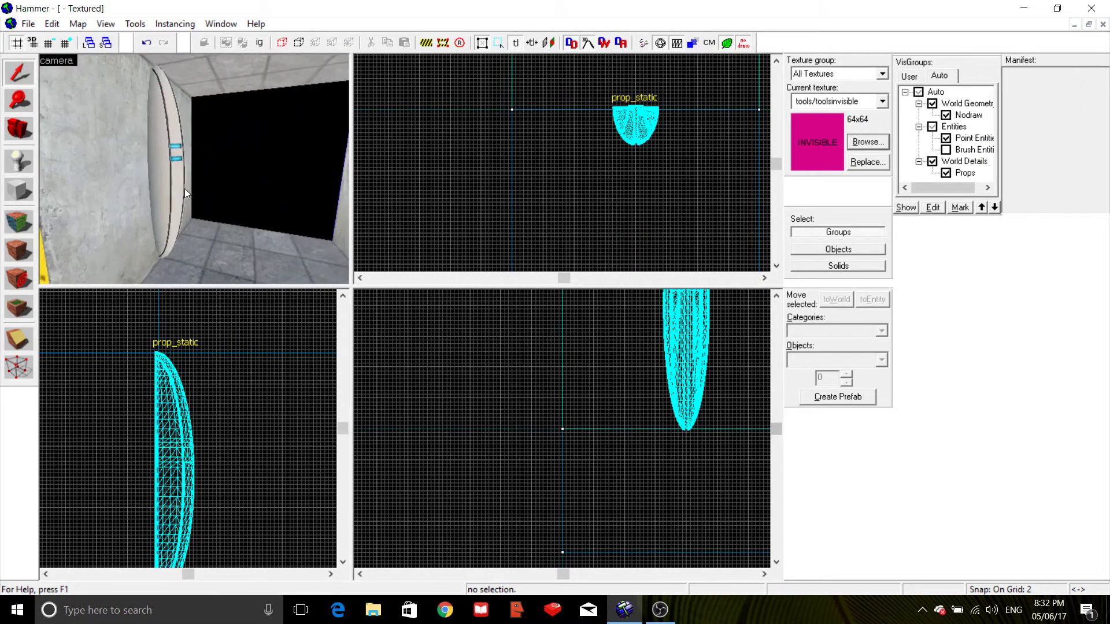
key(Right)
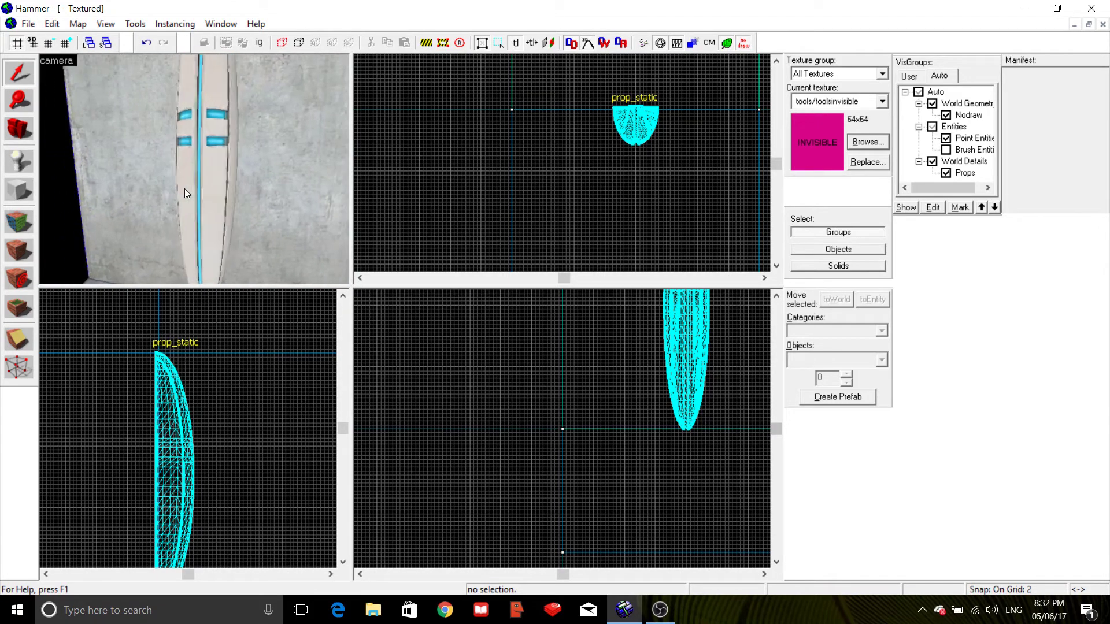
key(Left)
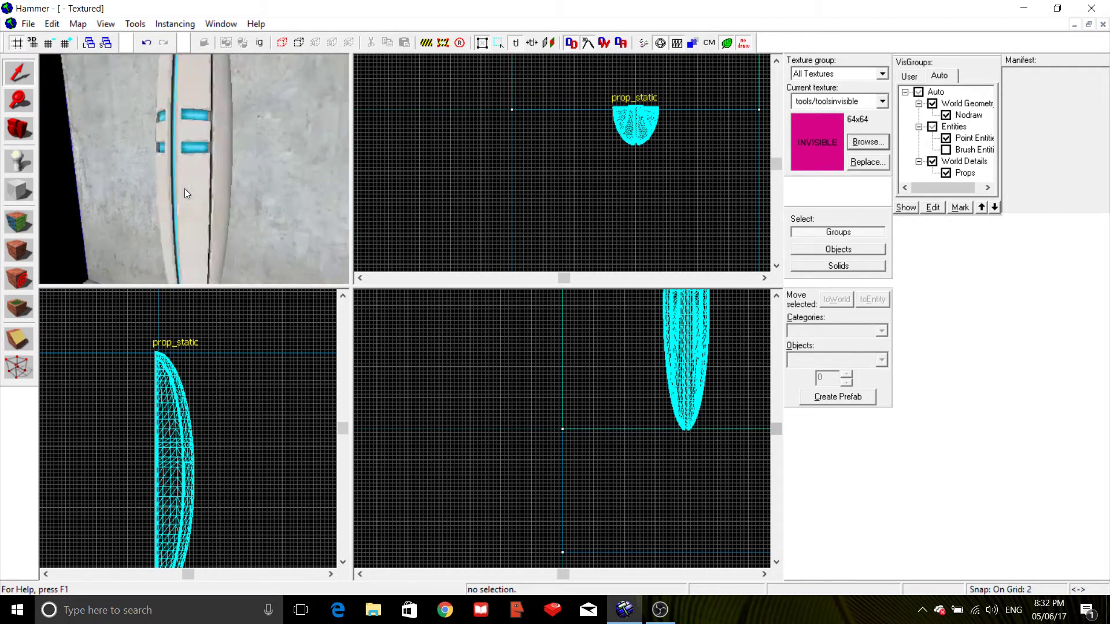
key(s)
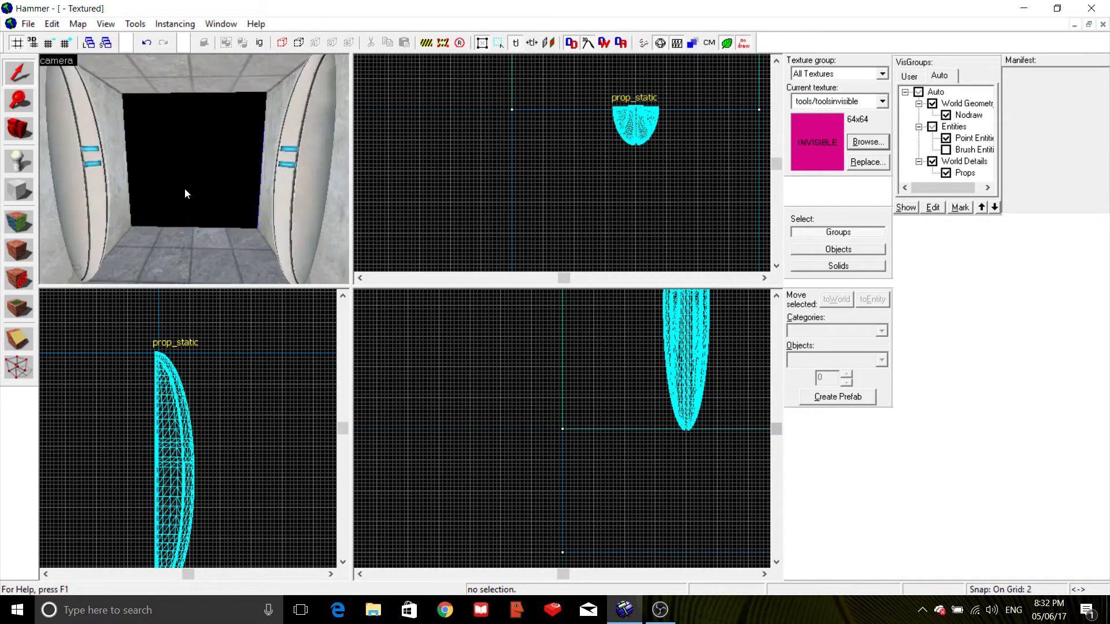
key(w)
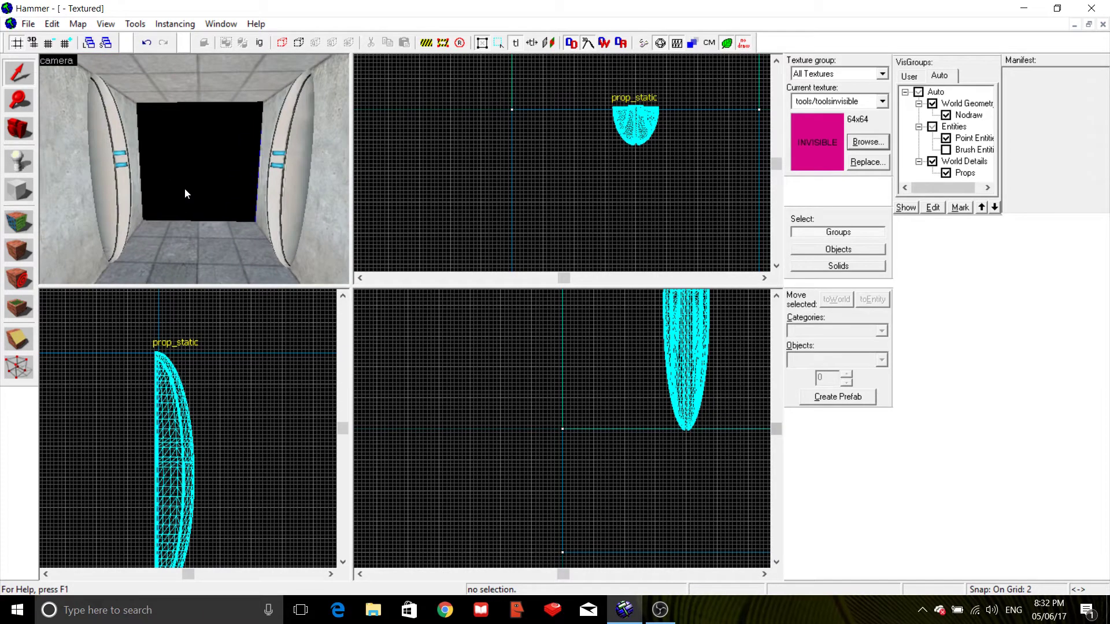
- Show the Brush Entities visgroup again and duplicate the func_clip_vphysics brush 1 unit beside the original on a 1-unit grid
click(946, 149)
click(214, 163)
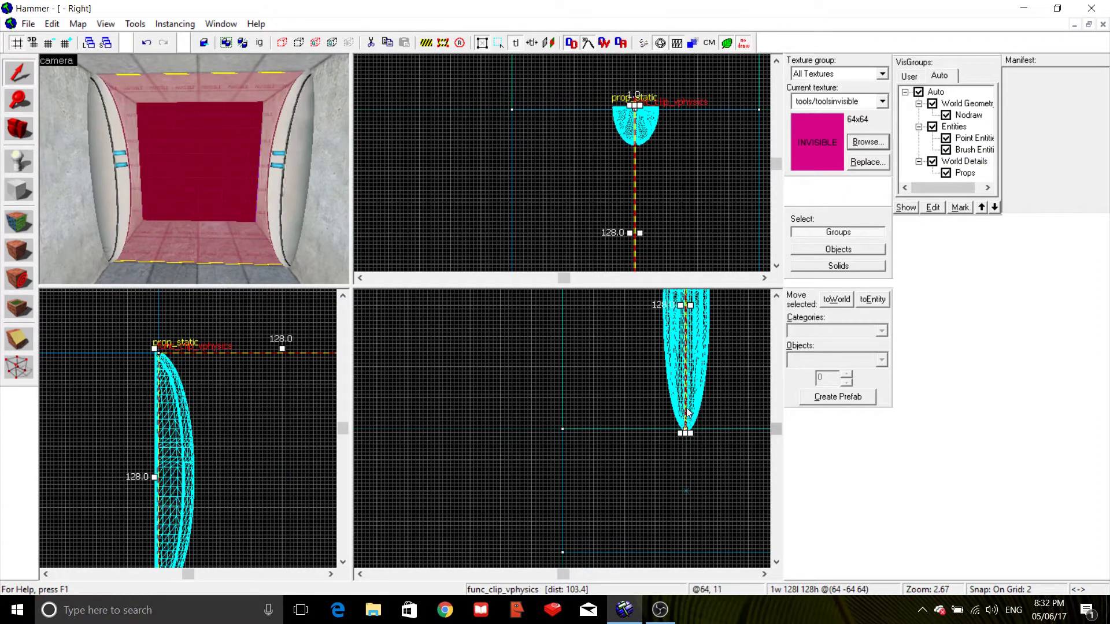
scroll(685, 420, up, 7)
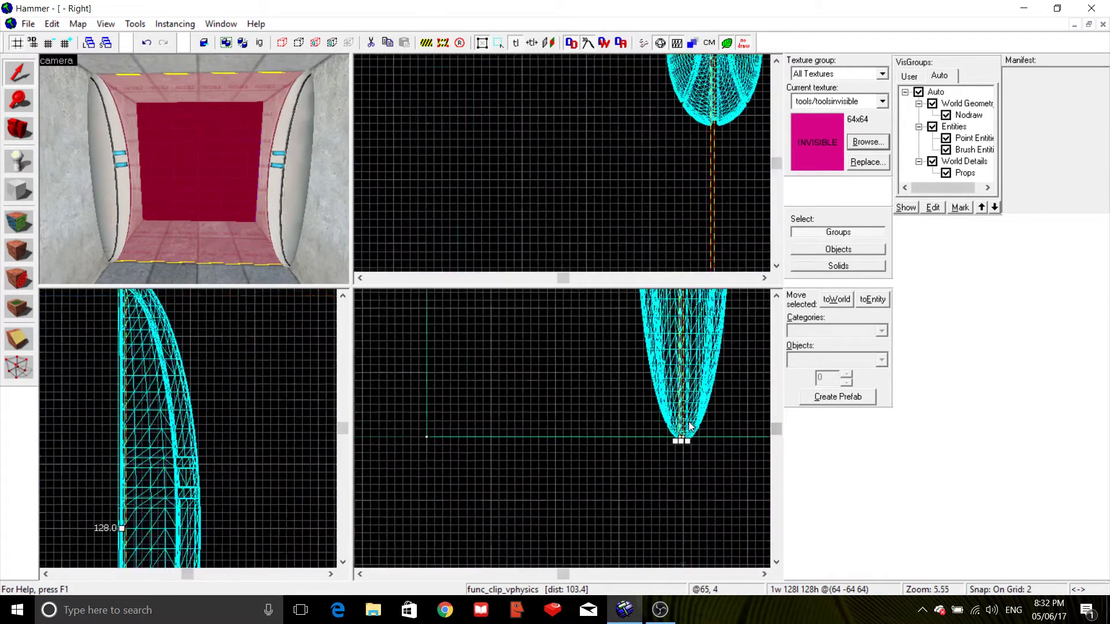
key(bracketleft)
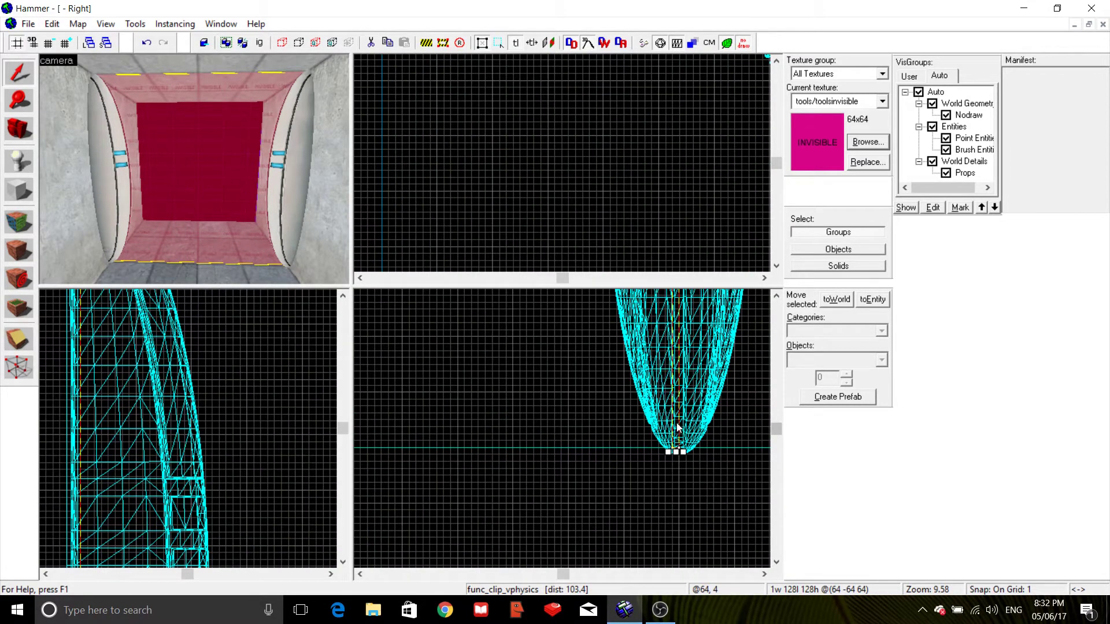
drag(679, 428, 684, 428)
scroll(67, 127, up, 3)
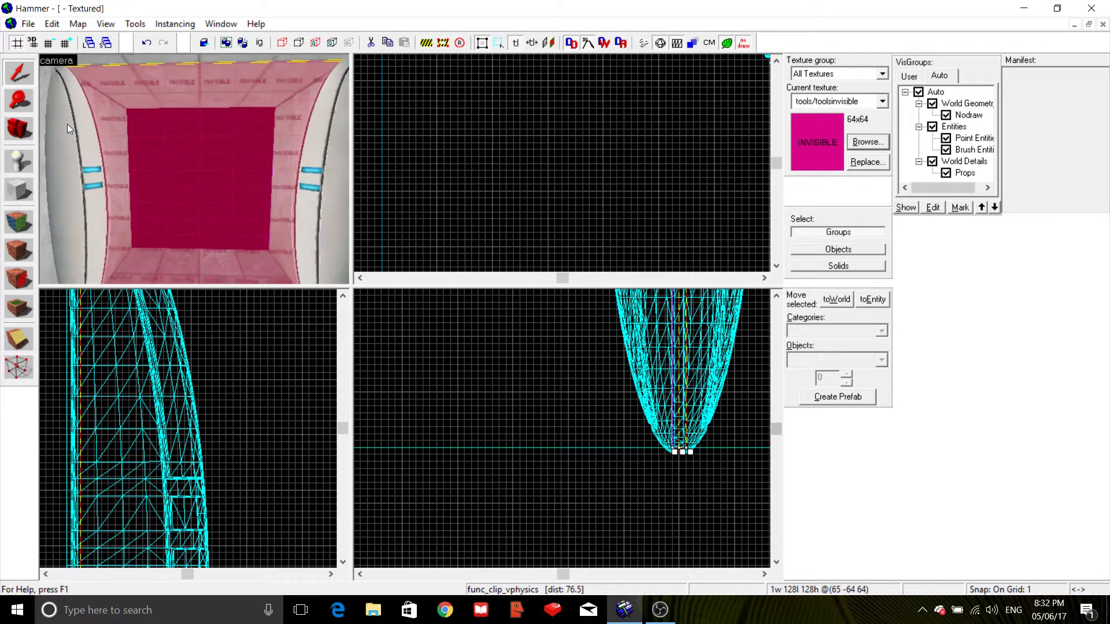
scroll(68, 127, up, 2)
- Apply the effects/com_shield002a texture to all six faces of the func_clip_vphysics brush
click(19, 223)
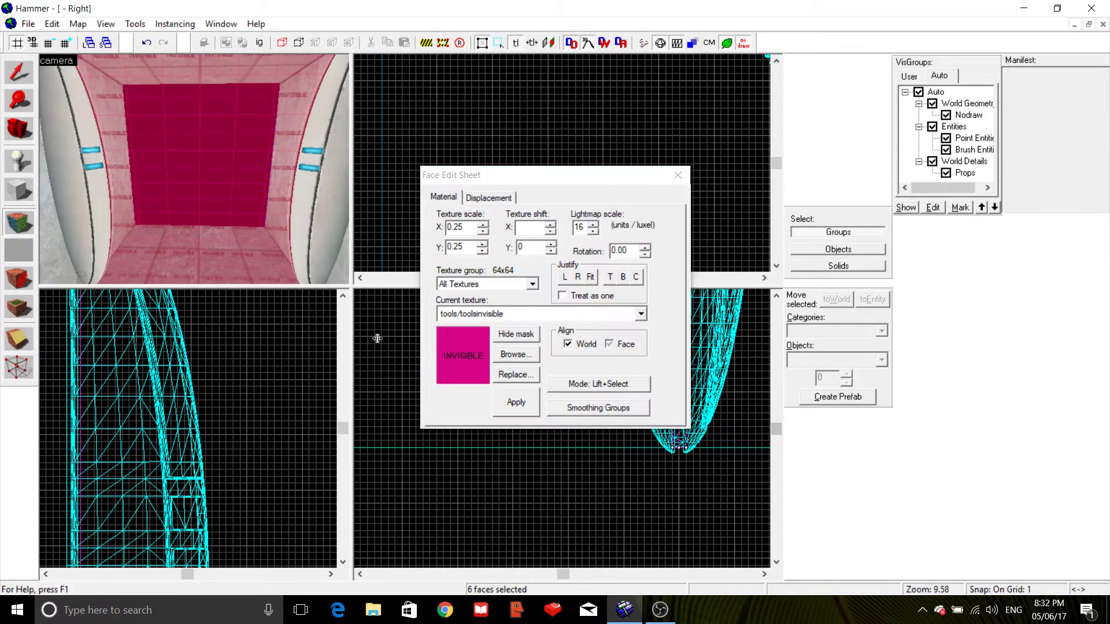
click(641, 314)
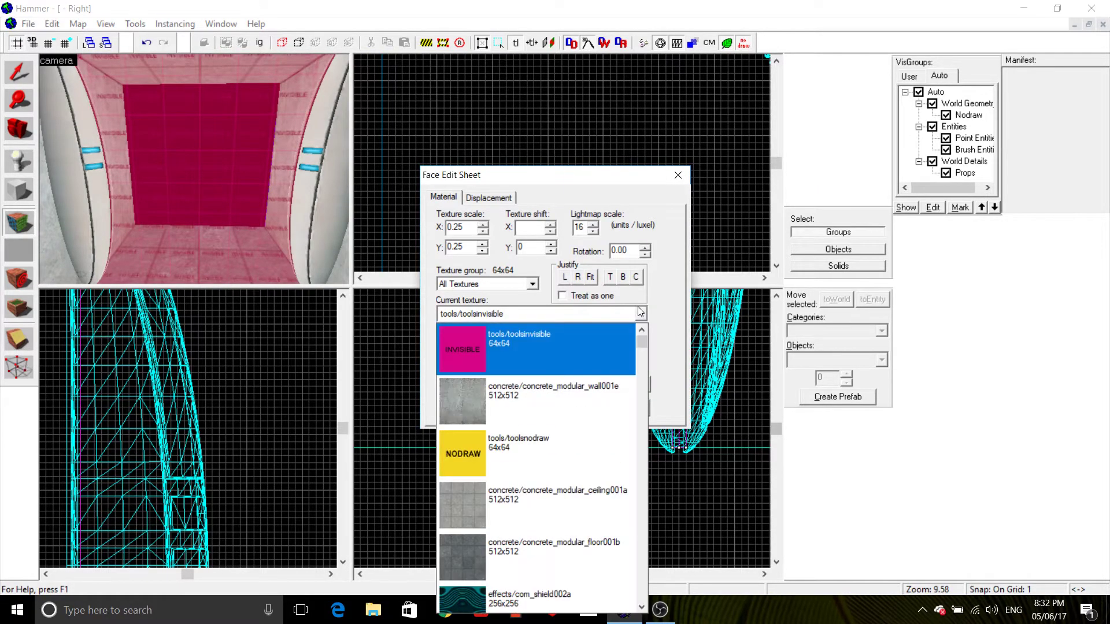
scroll(594, 566, down, 2)
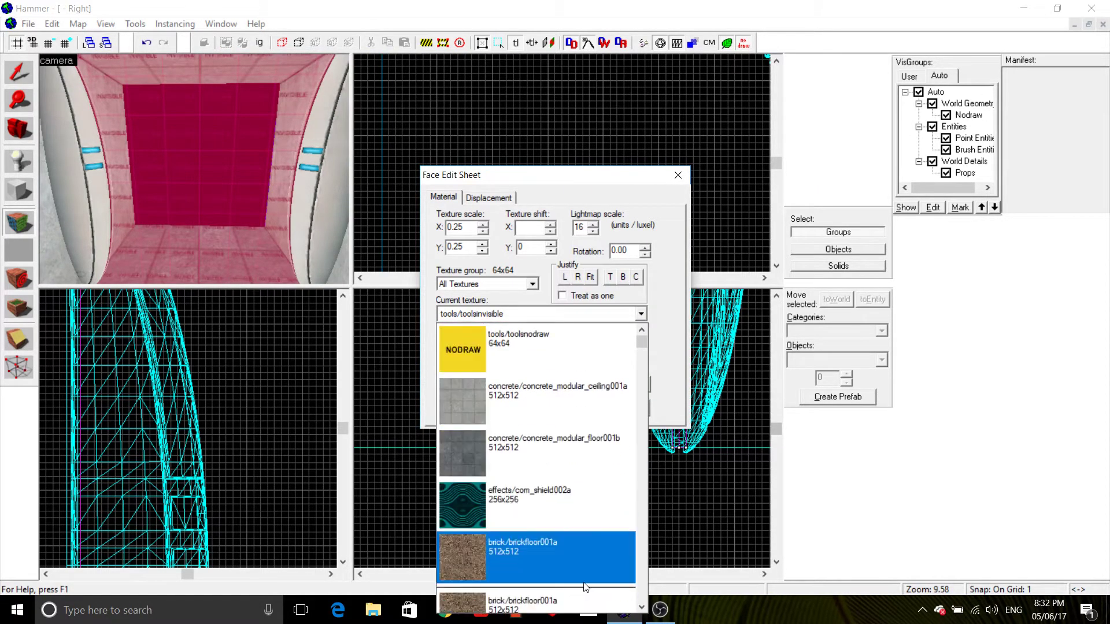
click(543, 492)
click(523, 410)
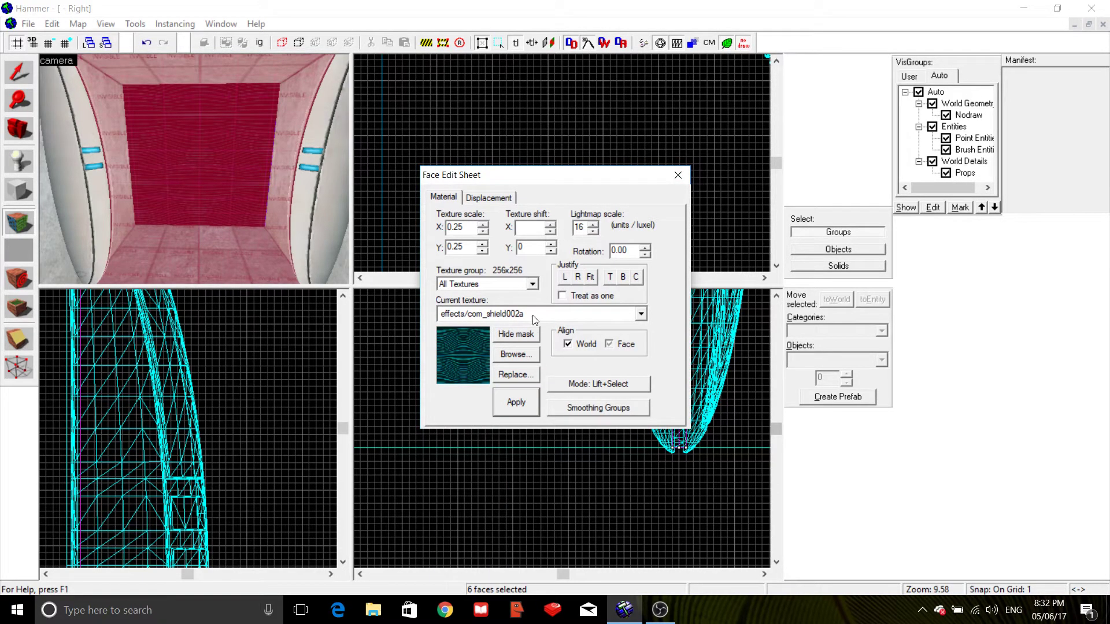
click(677, 176)
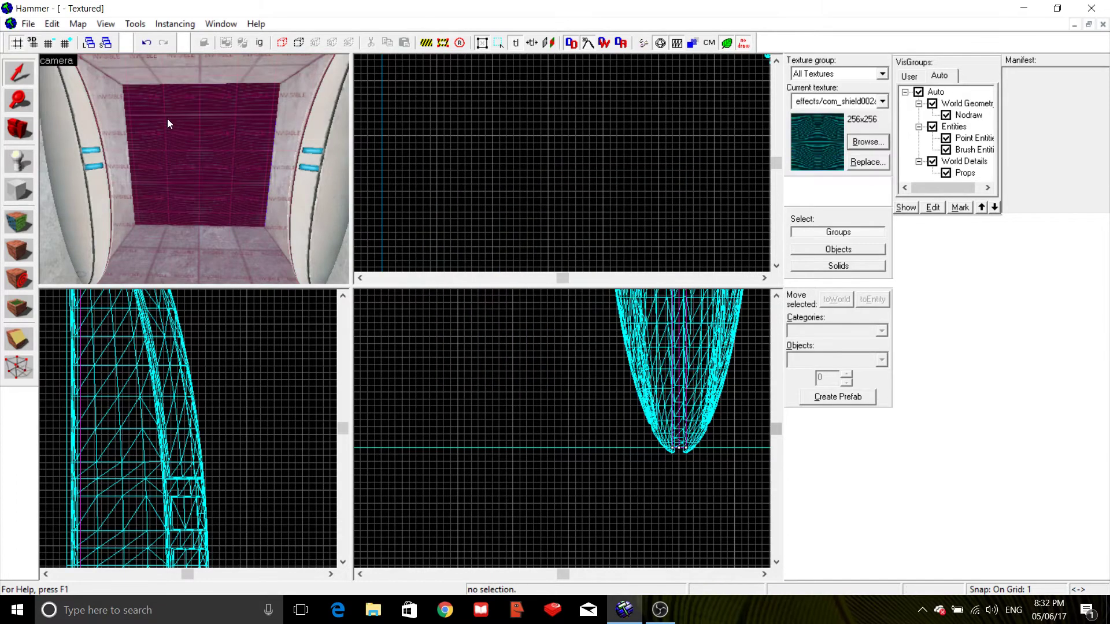
- Paste the copied keyvalues onto the shield-textured brush, making it a func_brush named physicsblocker with Additive render mode, FX color 24 175 133 and Never Solid solidity
key(z)
key(w)
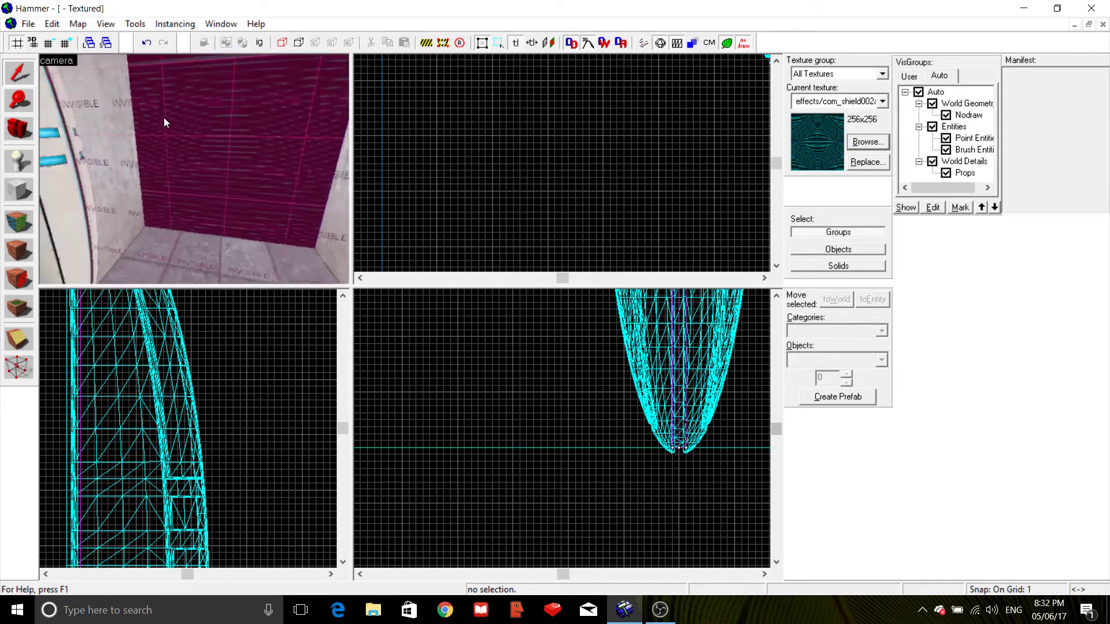
key(Left)
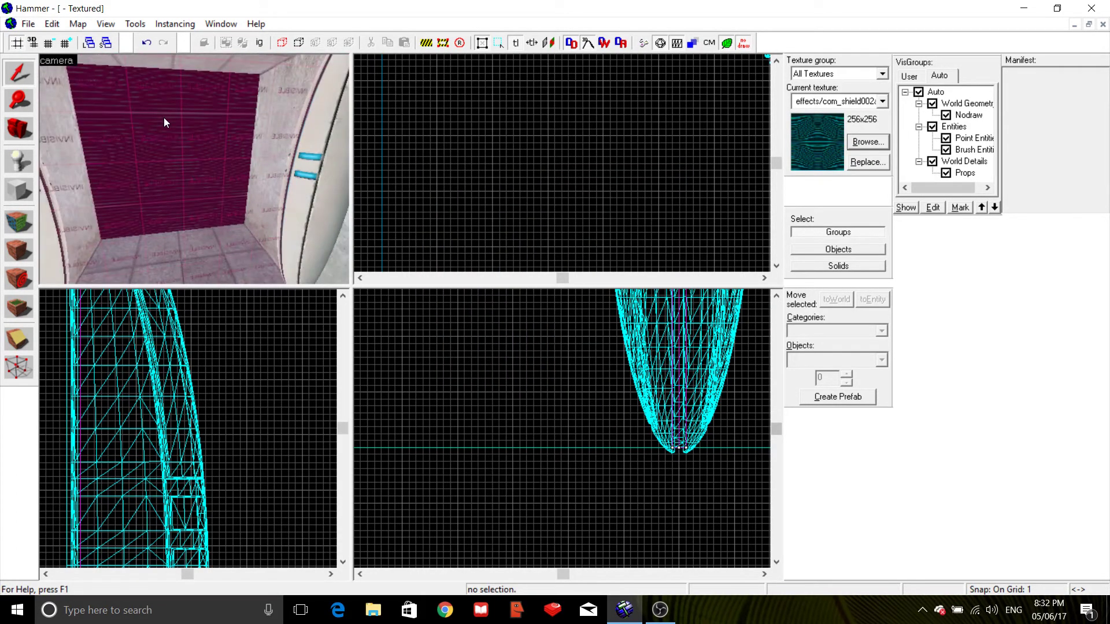
click(181, 148)
key(alt+Return)
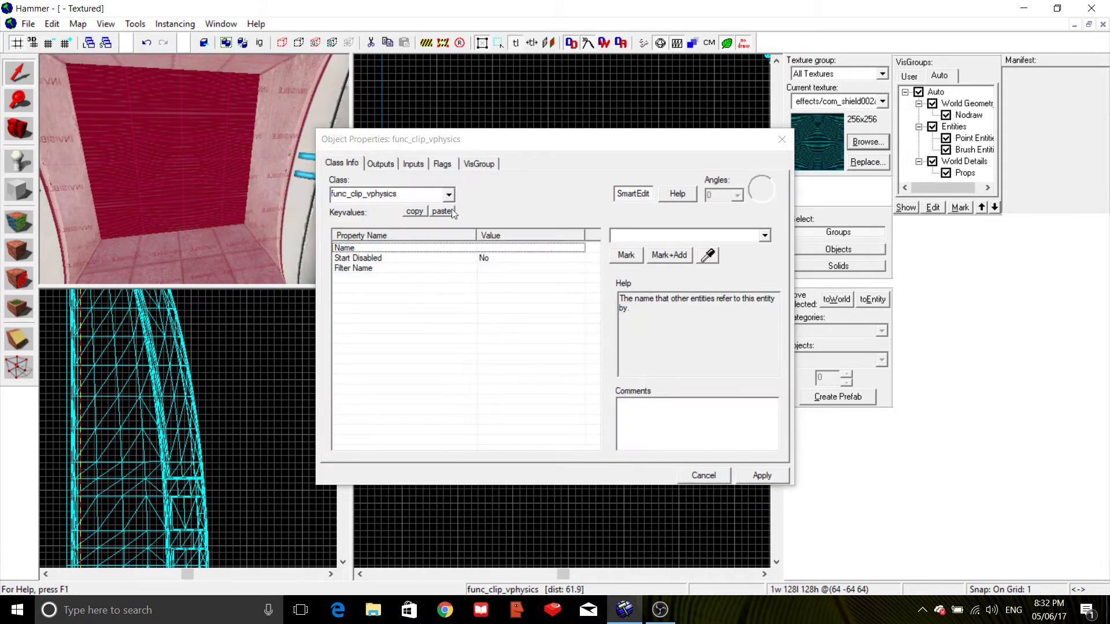
click(450, 194)
click(450, 195)
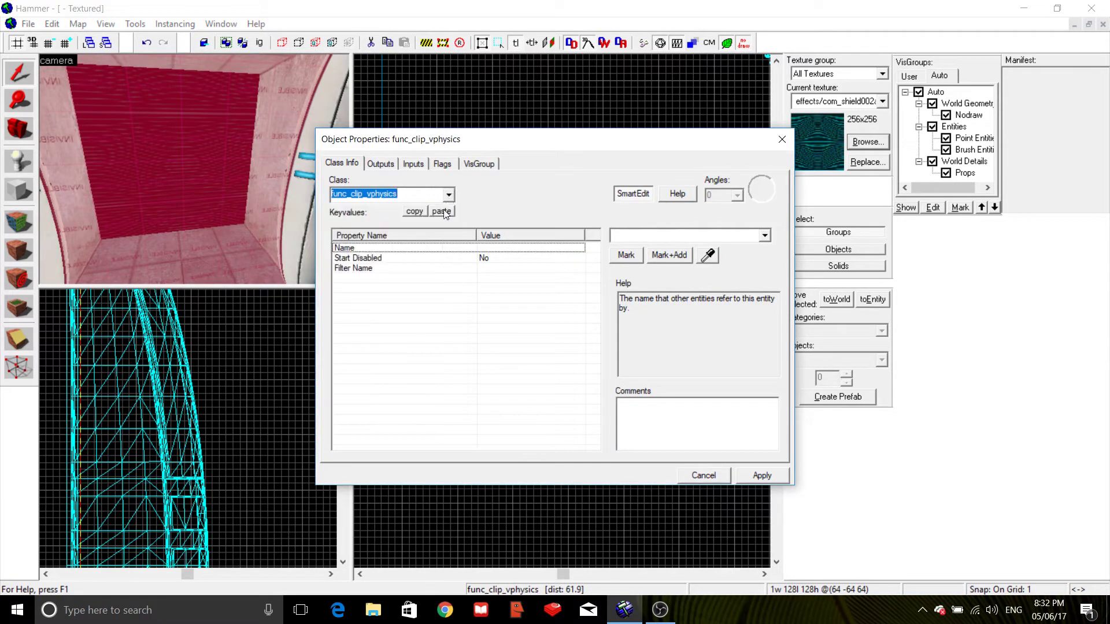
click(441, 211)
click(757, 476)
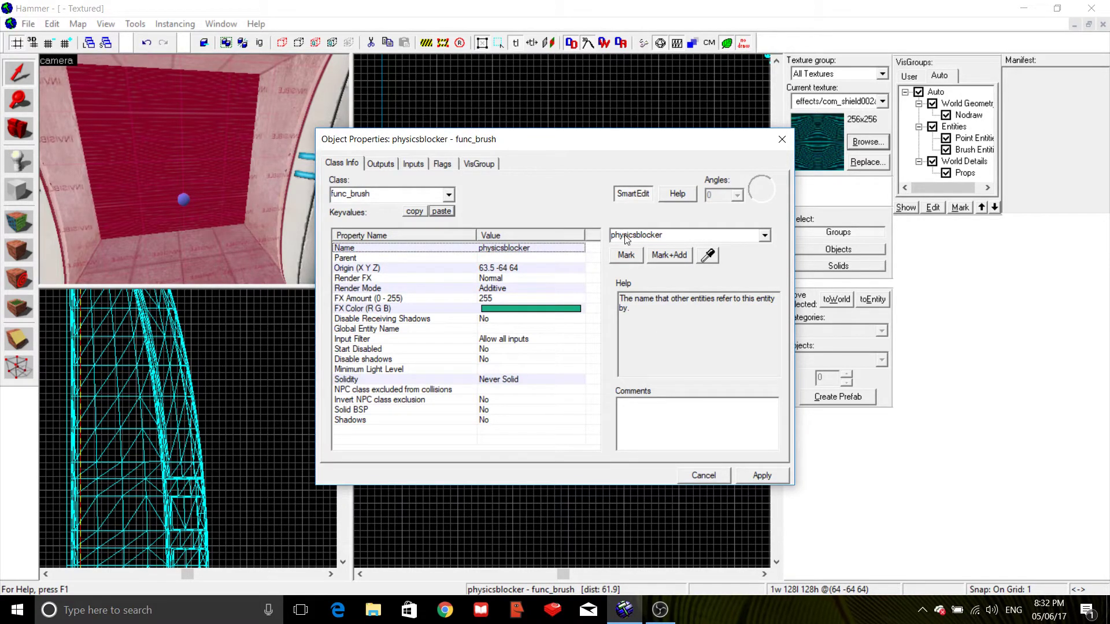
- Review the func_brush's Render Mode, FX Color and Solidity properties against its appearance in the corridor, and close its properties
click(510, 289)
click(544, 307)
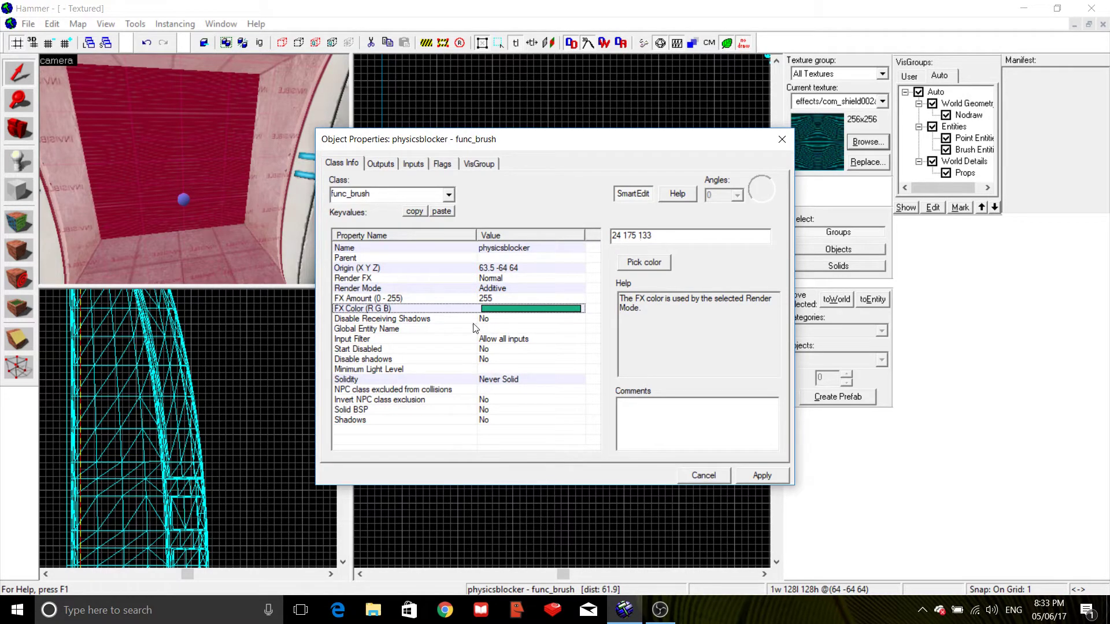
click(511, 380)
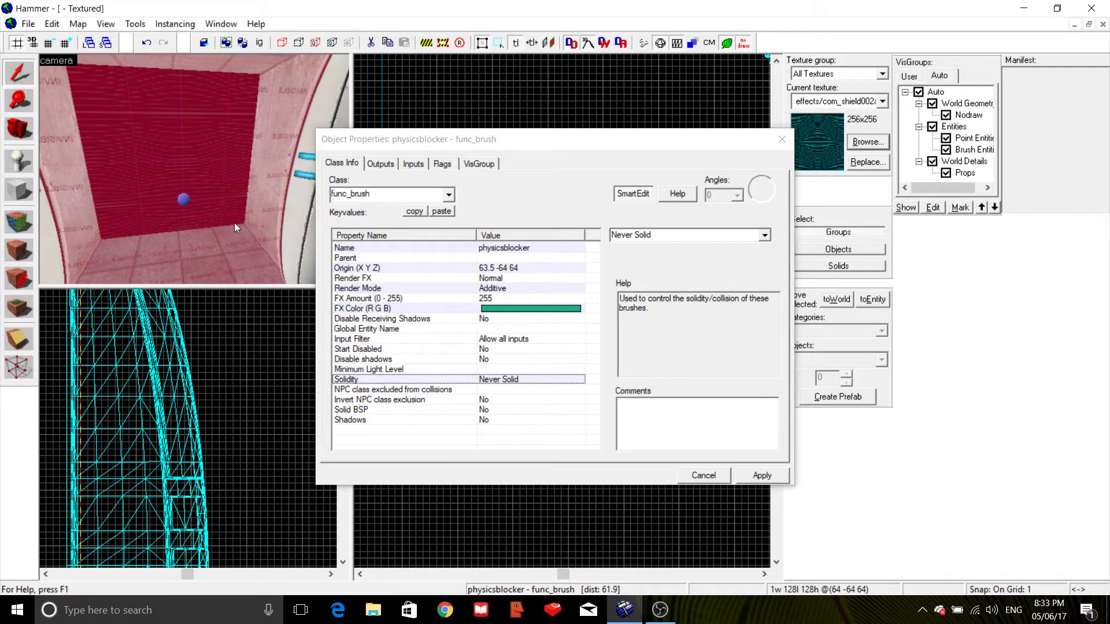
key(s)
key(s)
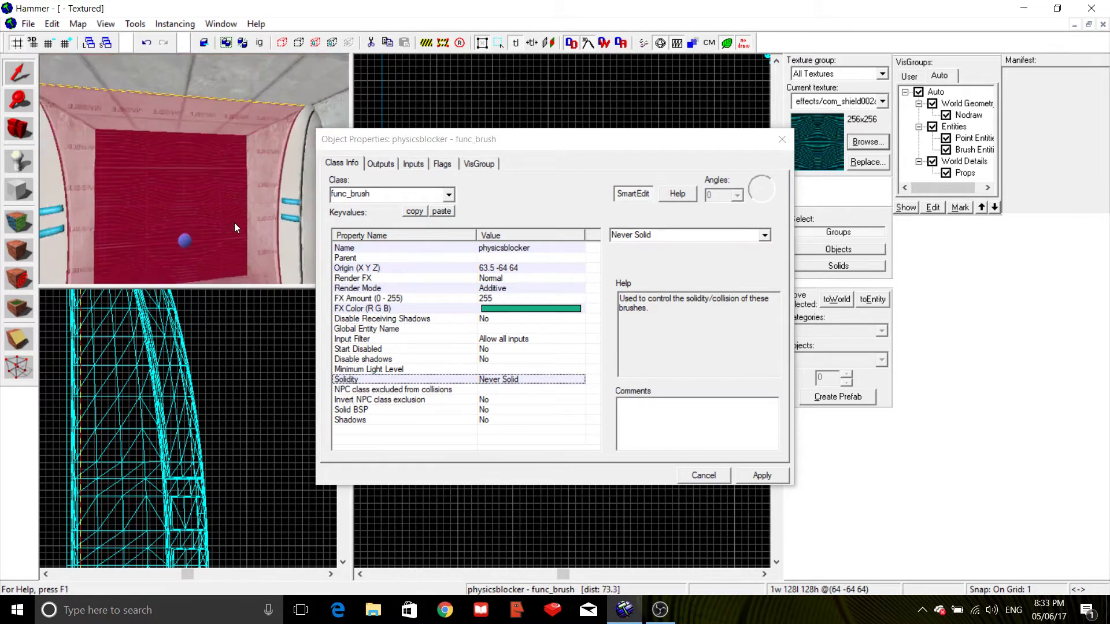
key(Right)
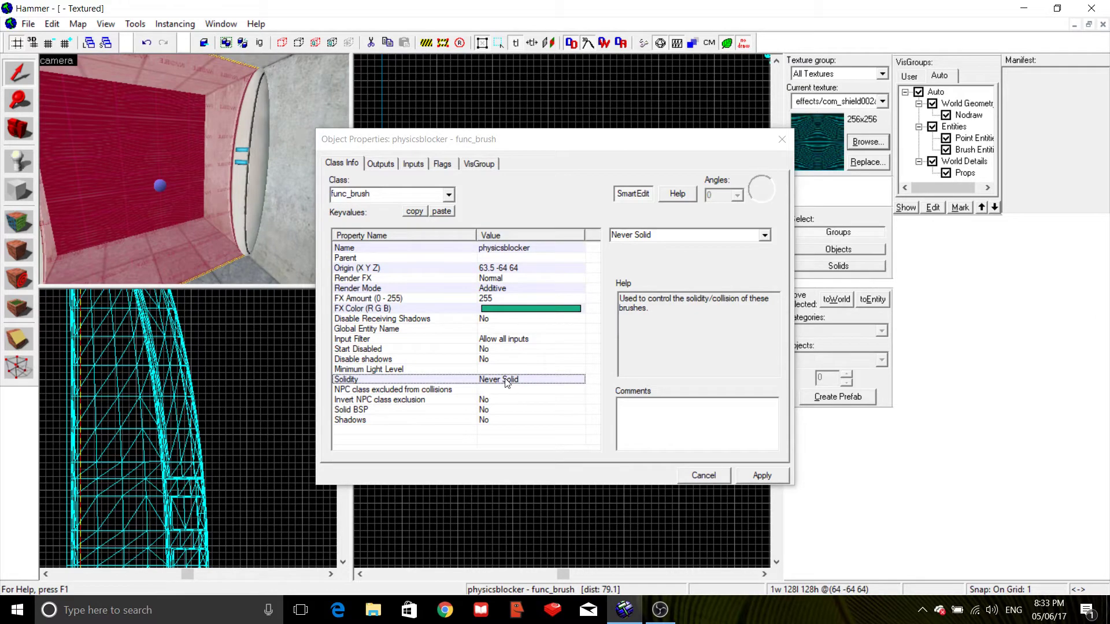
click(507, 312)
click(782, 140)
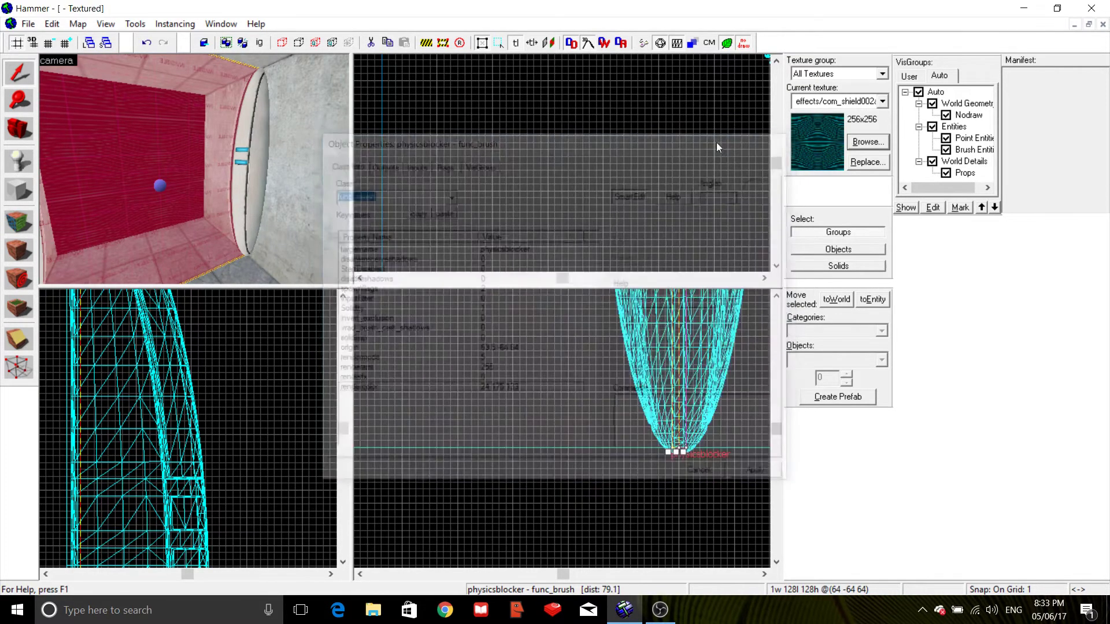
- Clear the selection, view the shield brush between the cleanser frames, and bring up the testchmb_c_10.vmf map
key(Escape)
key(s)
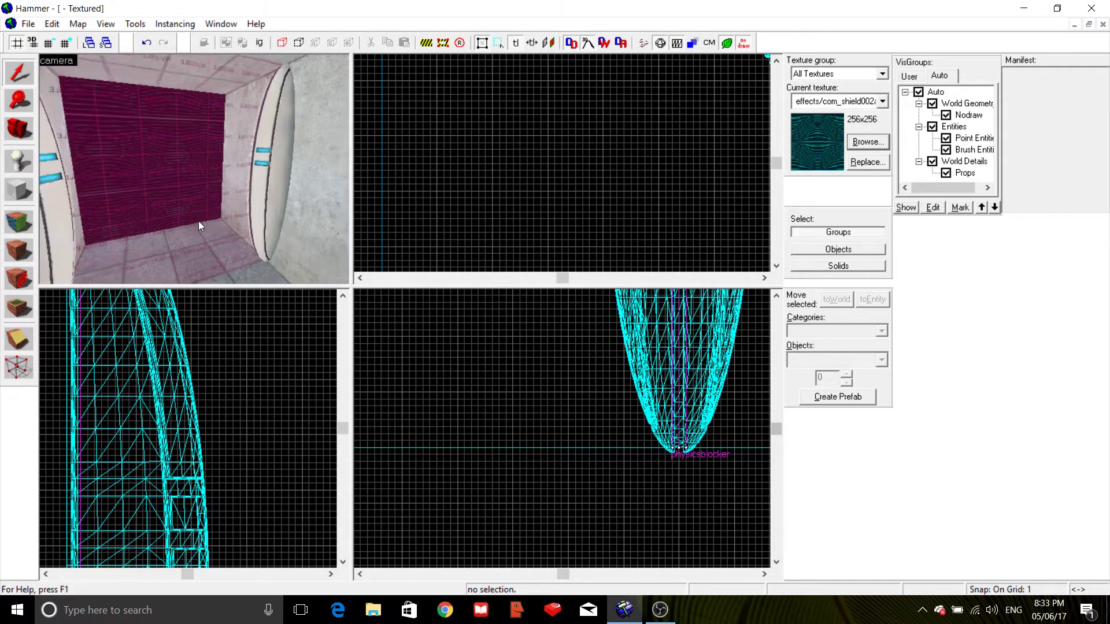
key(Left)
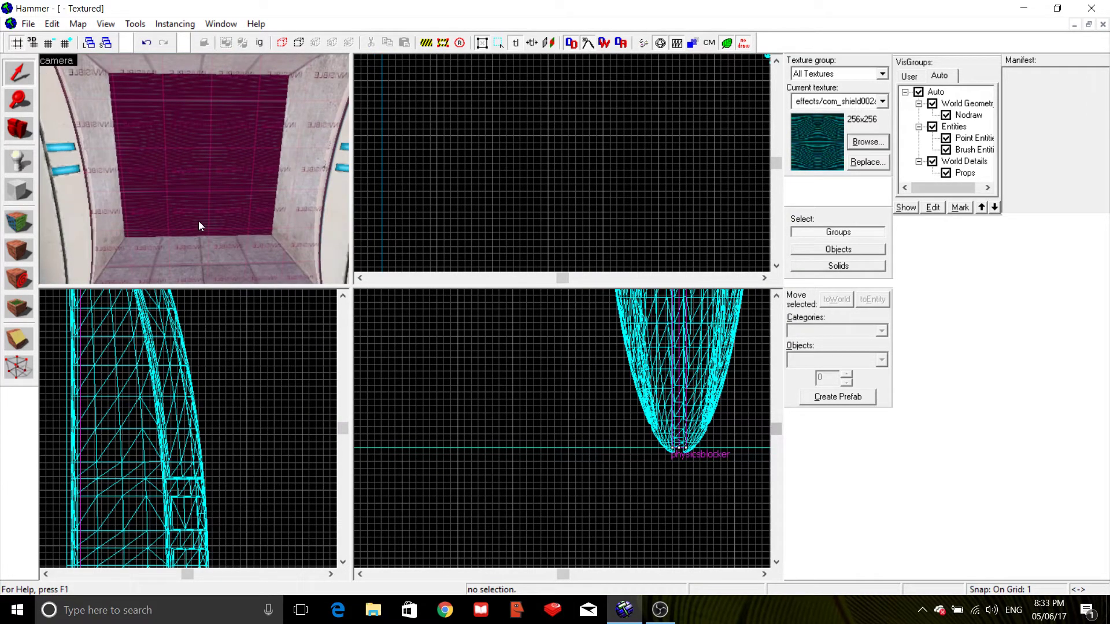
click(1077, 25)
click(233, 573)
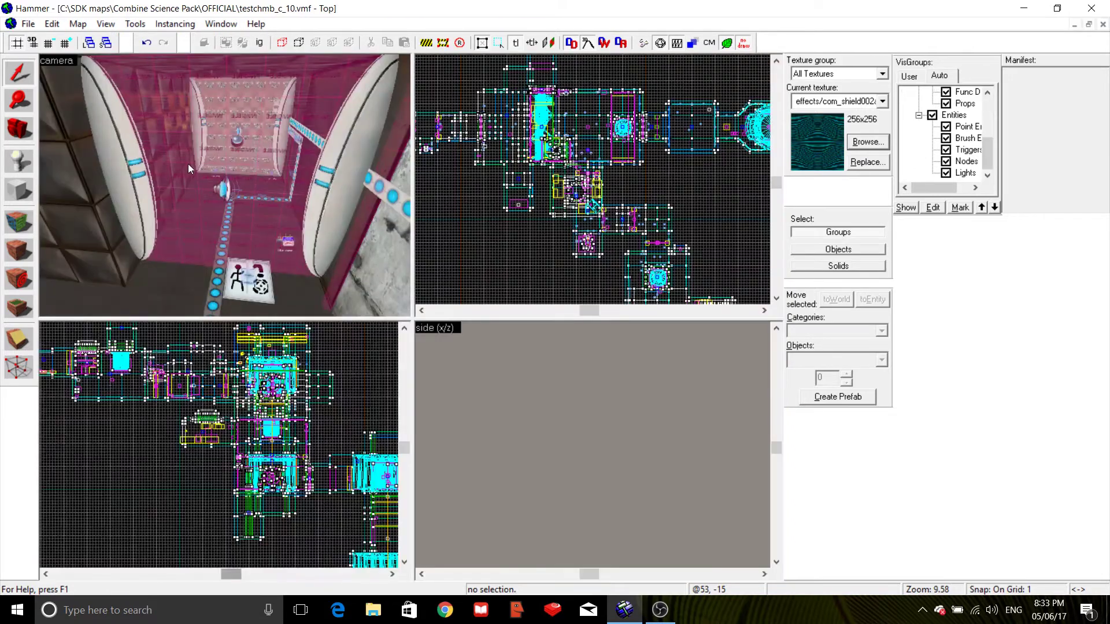
- Select the info_particle_system inside the finished fizzler and examine its placement between the cleanser frames from several angles
key(Down)
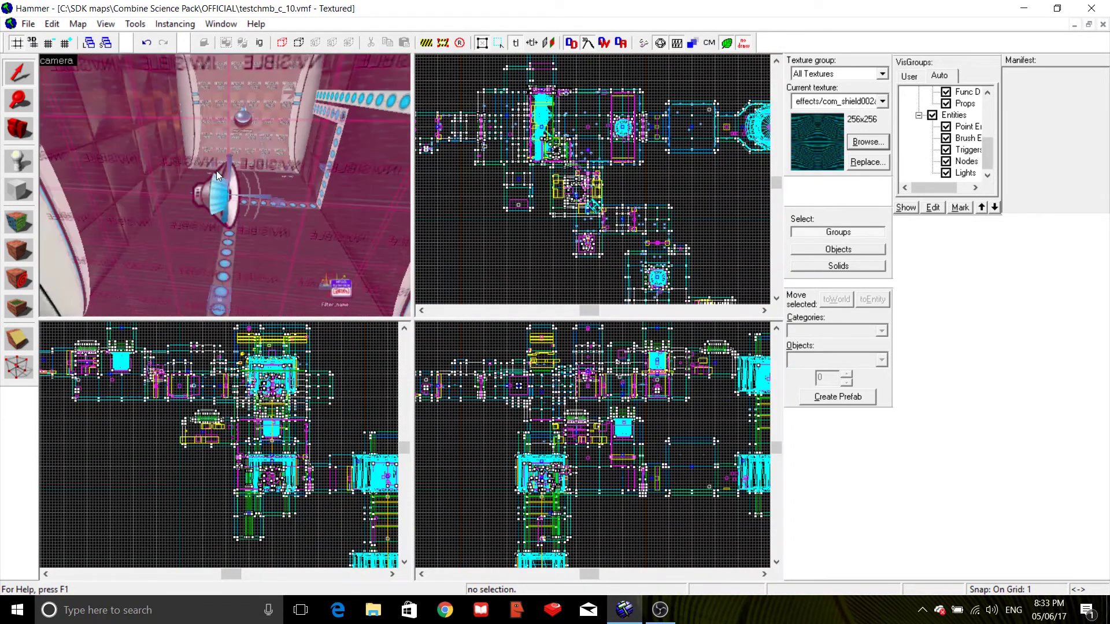
click(216, 207)
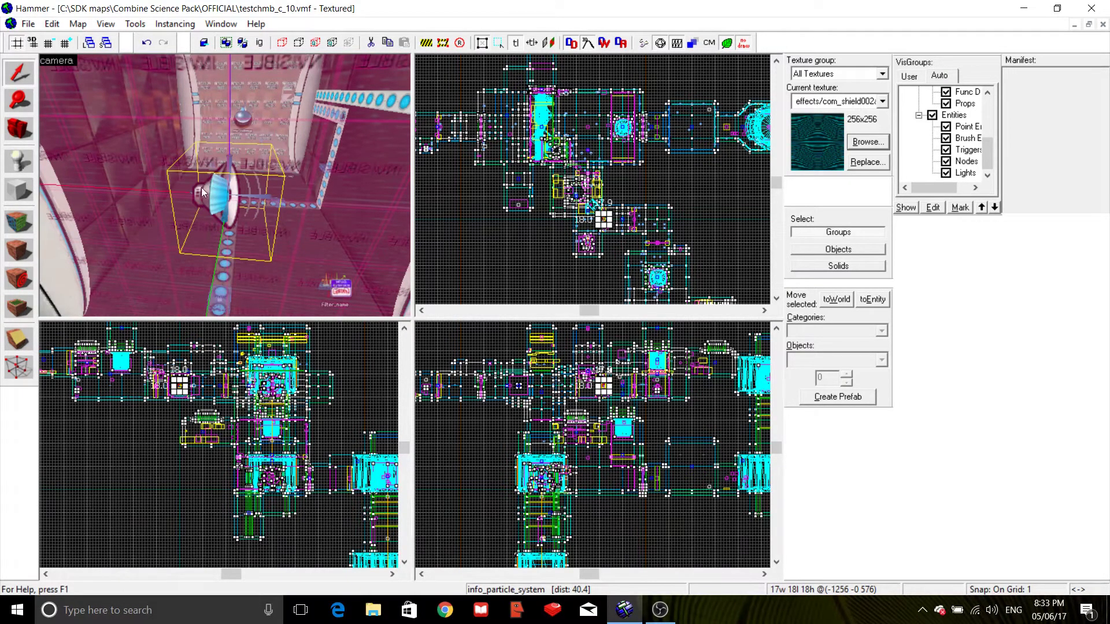
key(a)
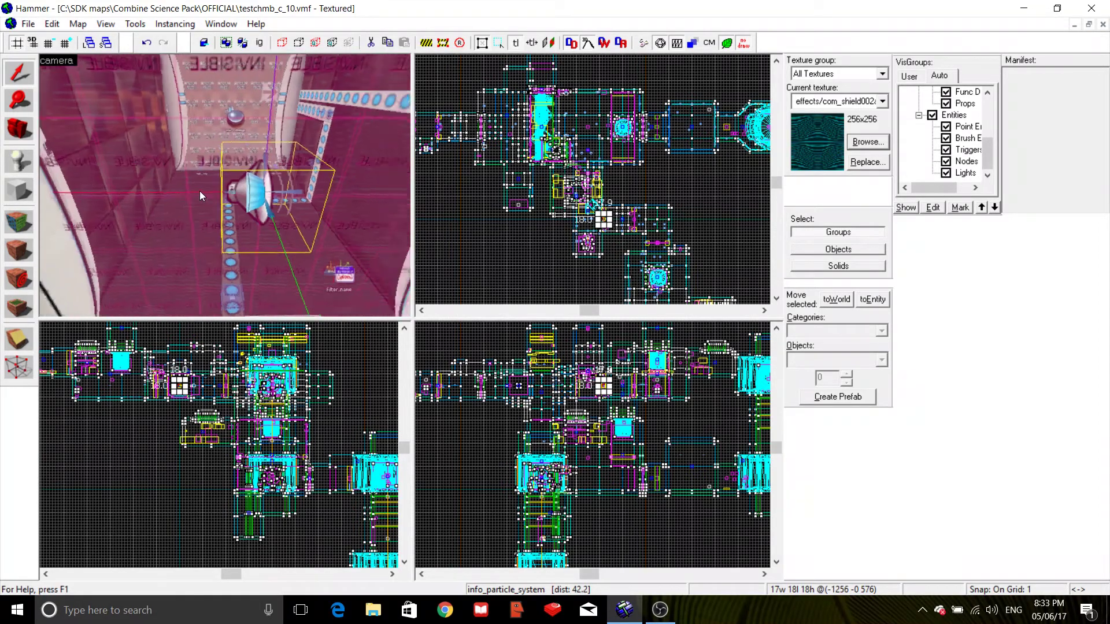
key(Right)
key(a)
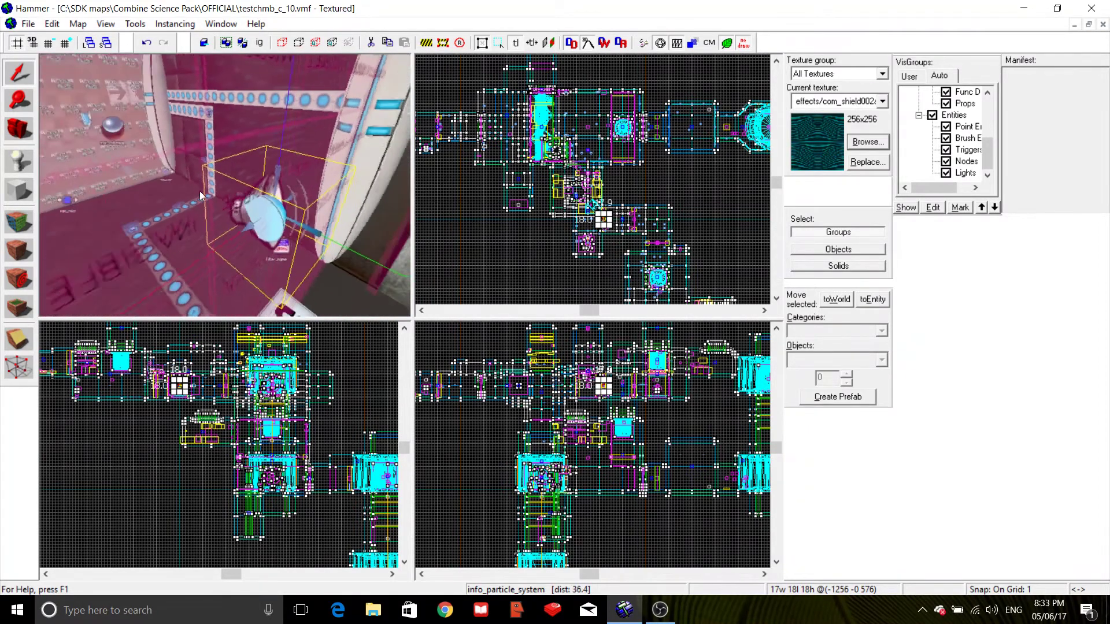
key(Right)
key(s)
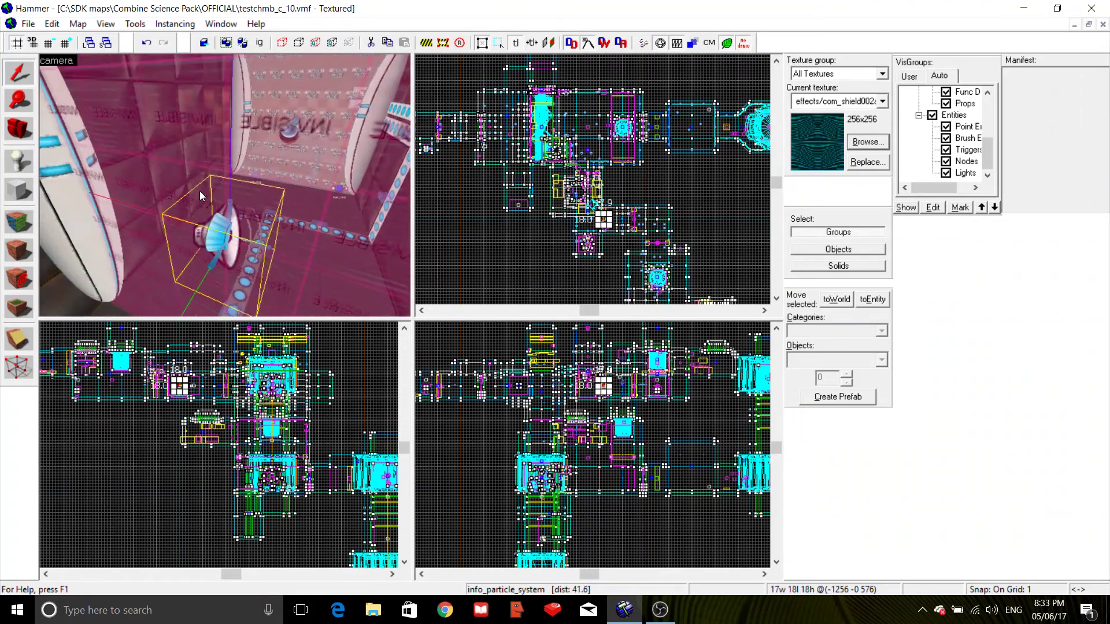
key(a)
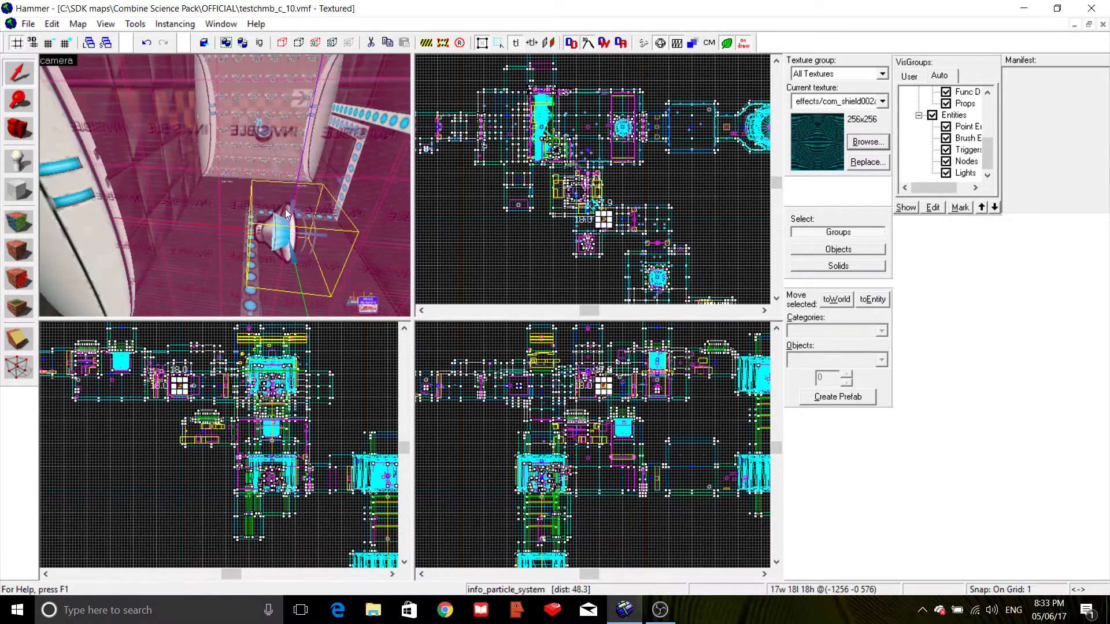
key(d)
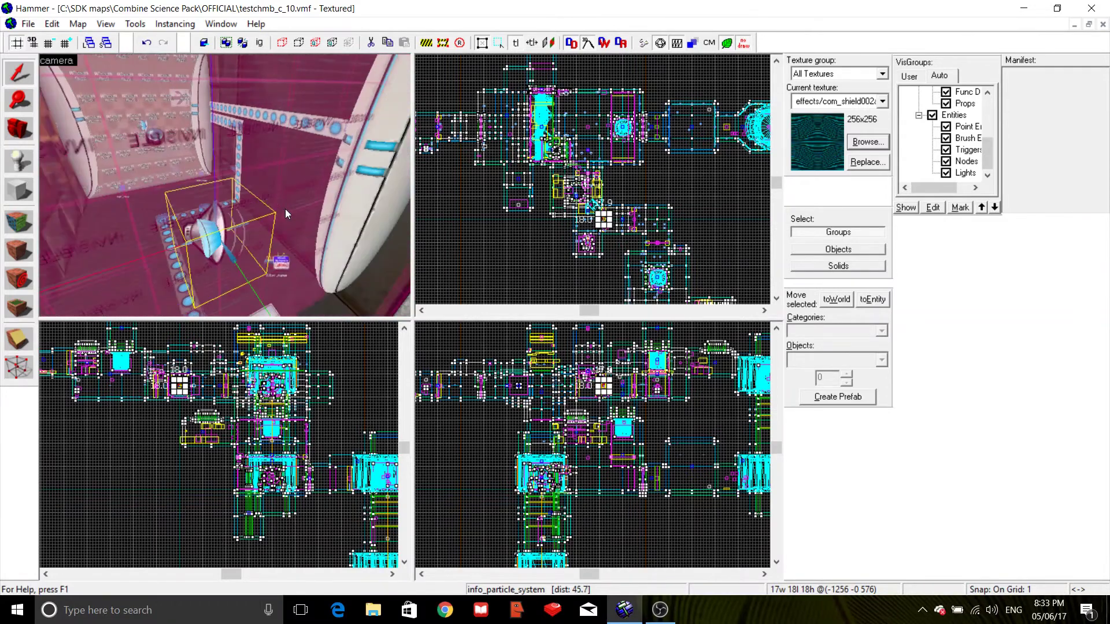
key(Down)
key(Left)
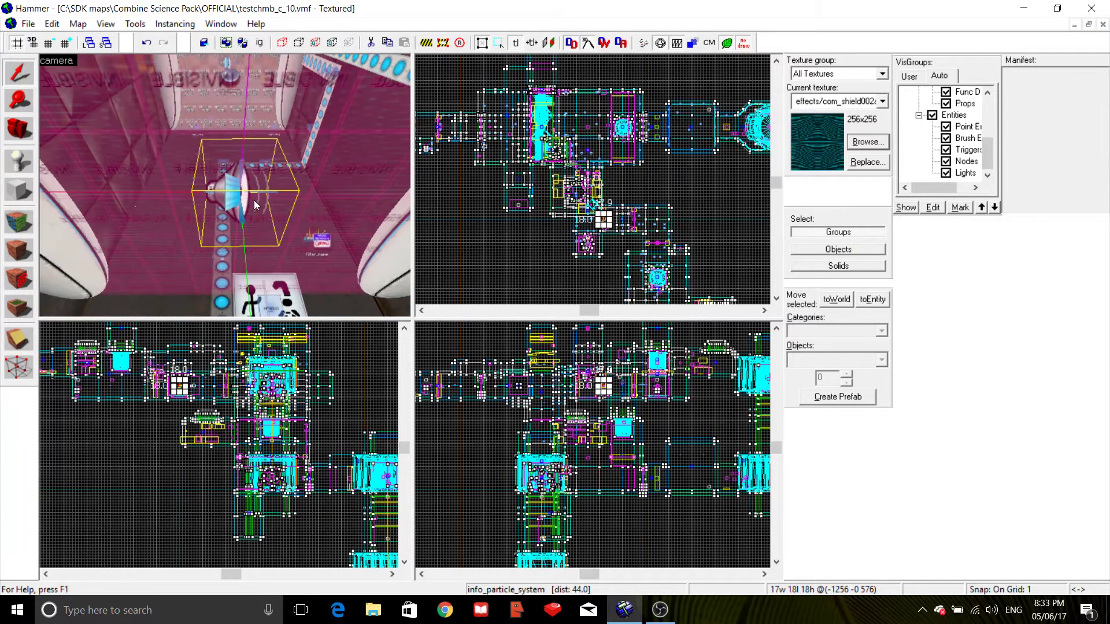
- Examine the finished fizzler's cleanser frames and check the Filter Name property of its two func_clip_vphysics brushes
key(Left)
key(Up)
key(w)
key(Left)
key(d)
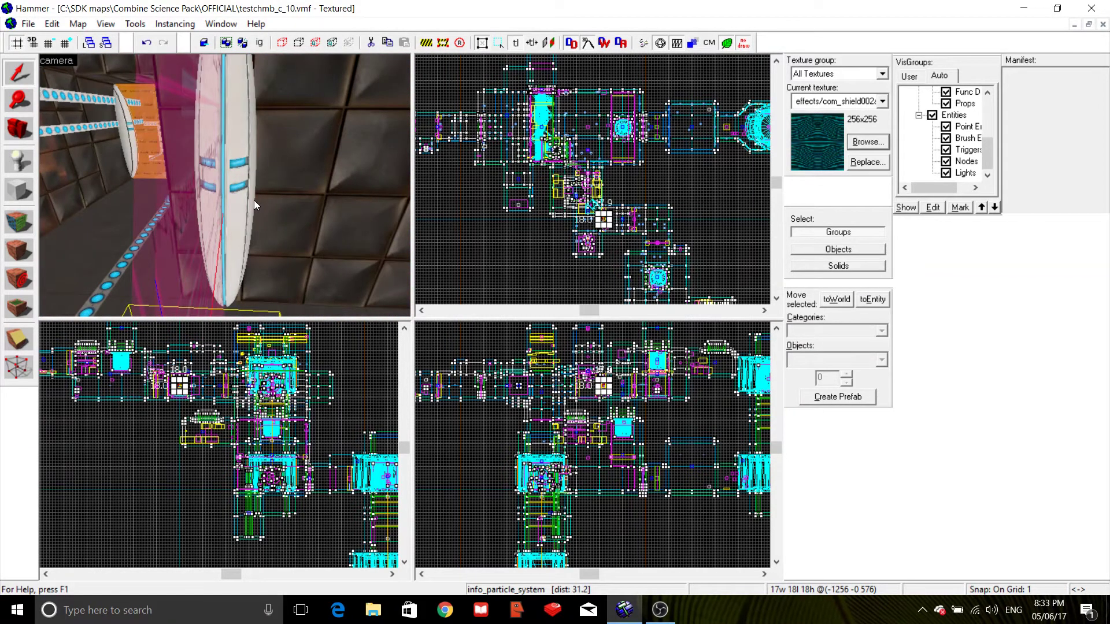
key(a)
key(d)
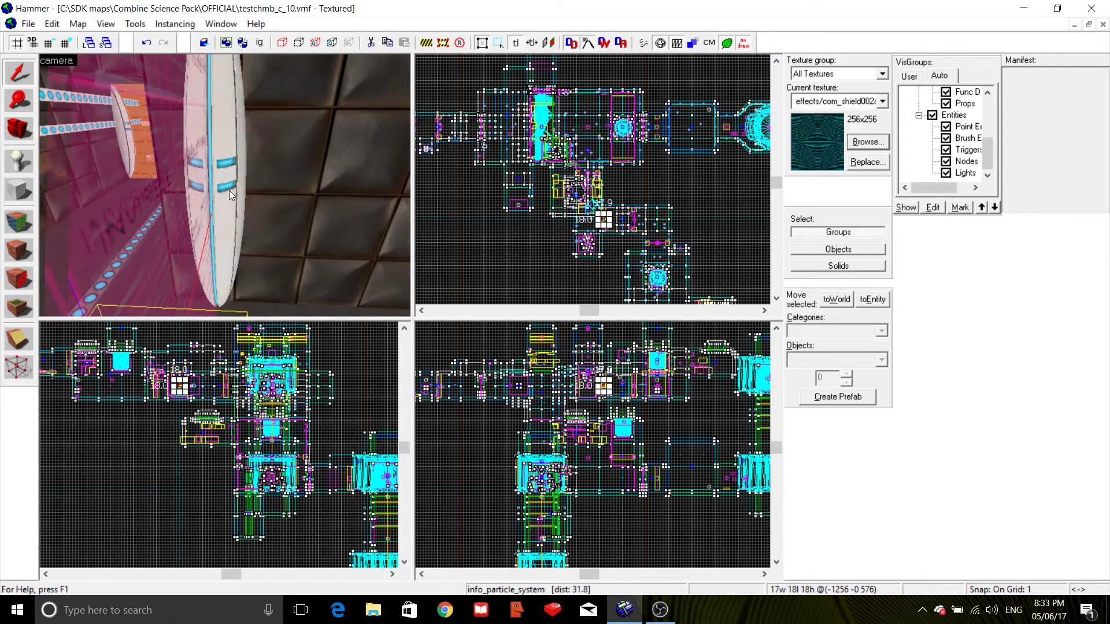
click(78, 223)
key(alt+Return)
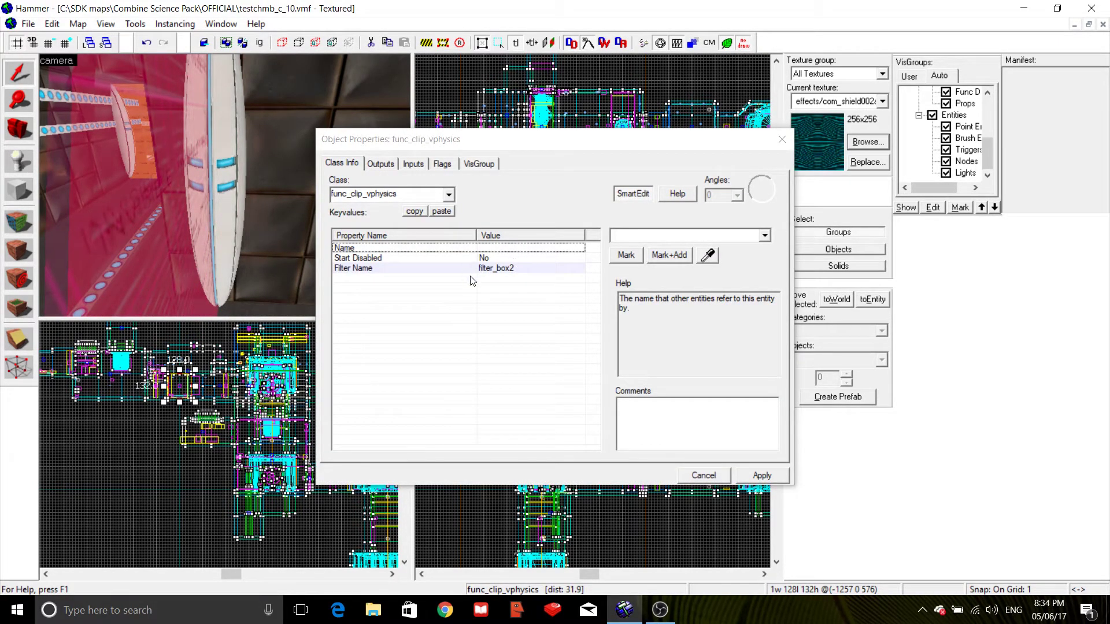
key(d)
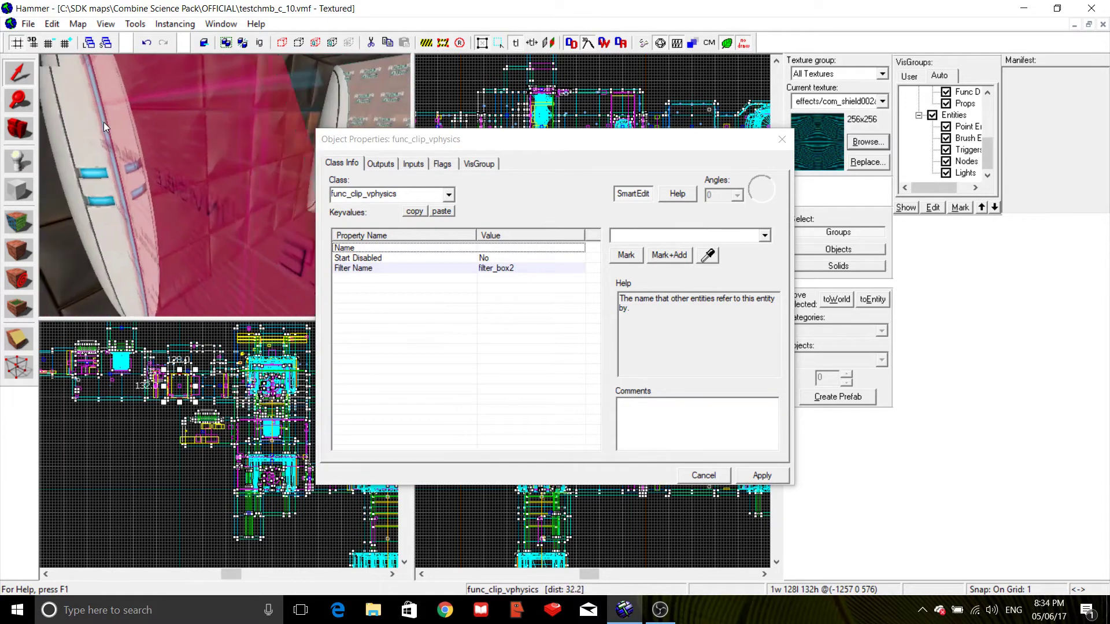
key(a)
click(104, 126)
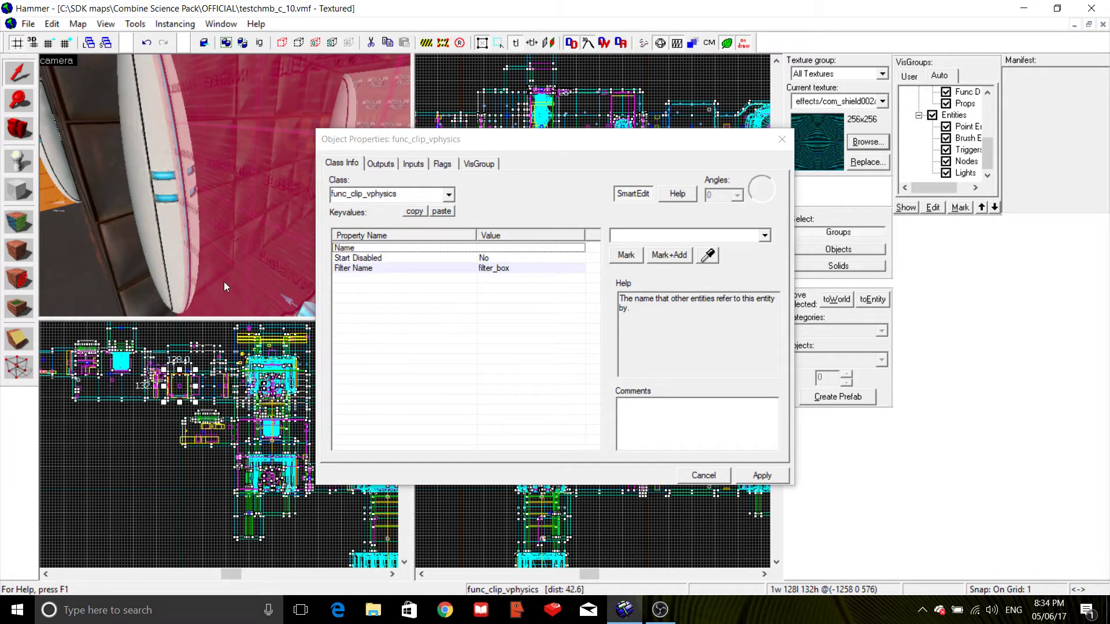
- Select the filter_activator_name entity beside the fizzler and check its filter mode and filter name
key(z)
key(z)
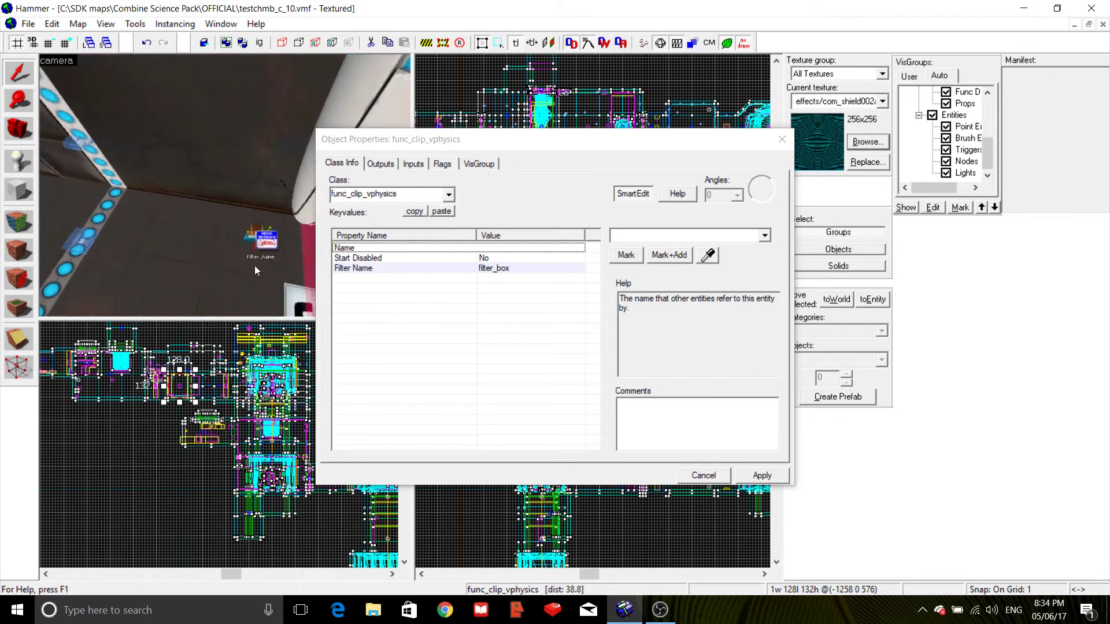
click(255, 248)
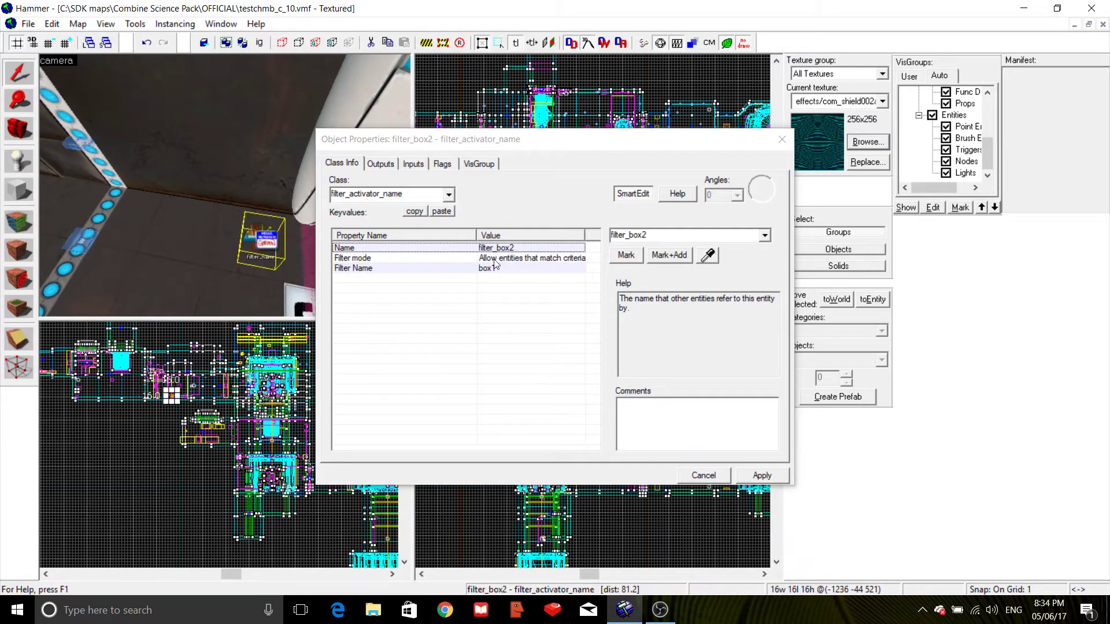
- Find the other filter_activator_name near the round ceiling opening and review its name, filter mode and filter name
key(z)
key(w)
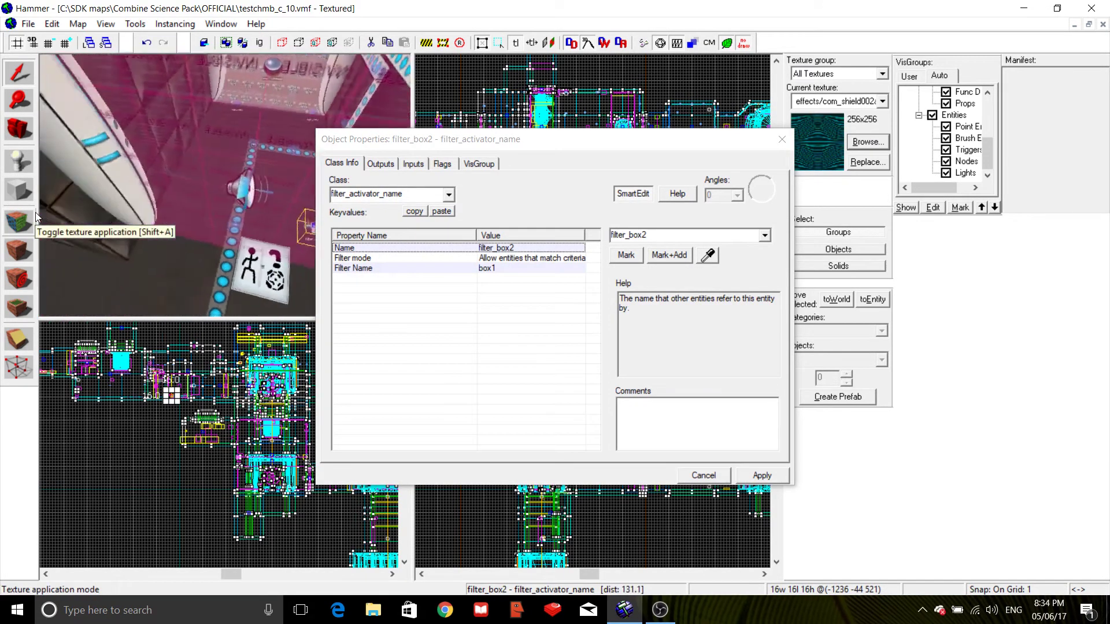
key(w)
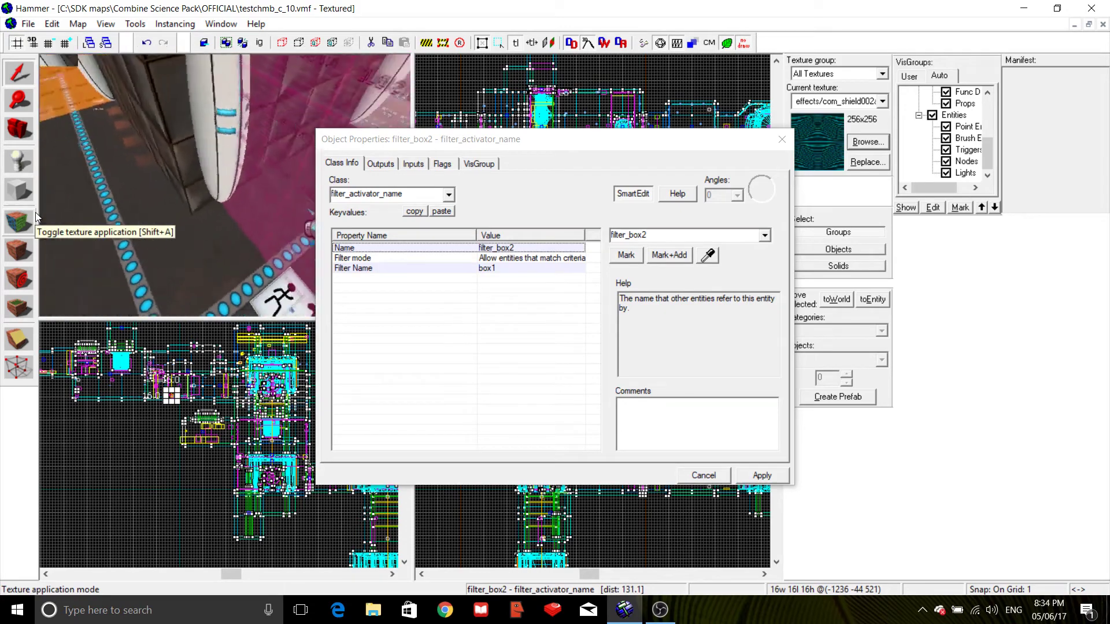
key(w)
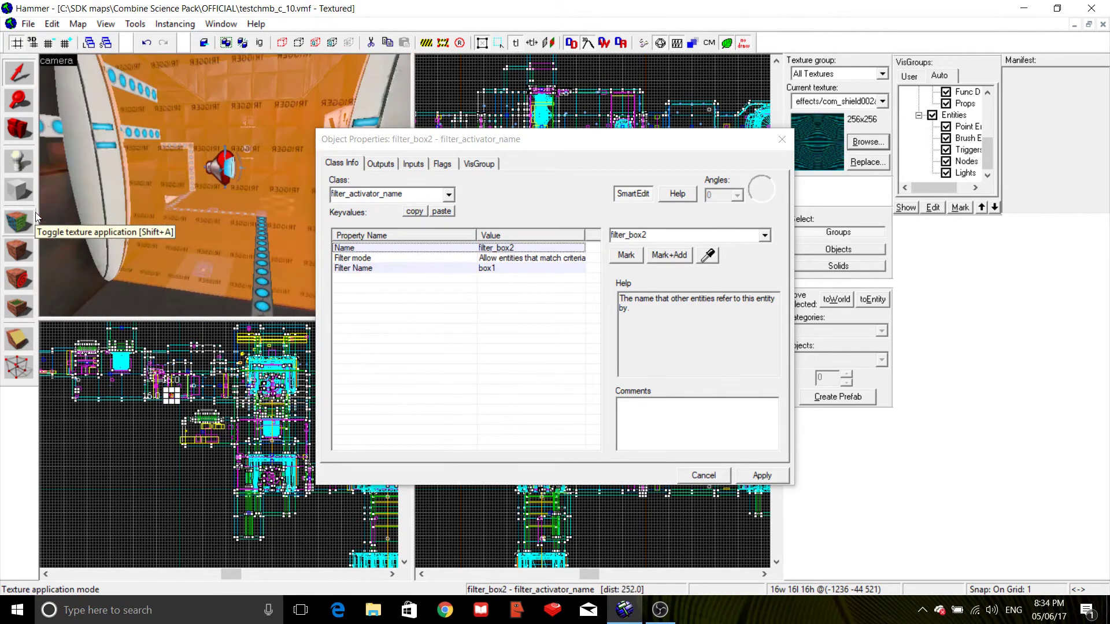
key(w)
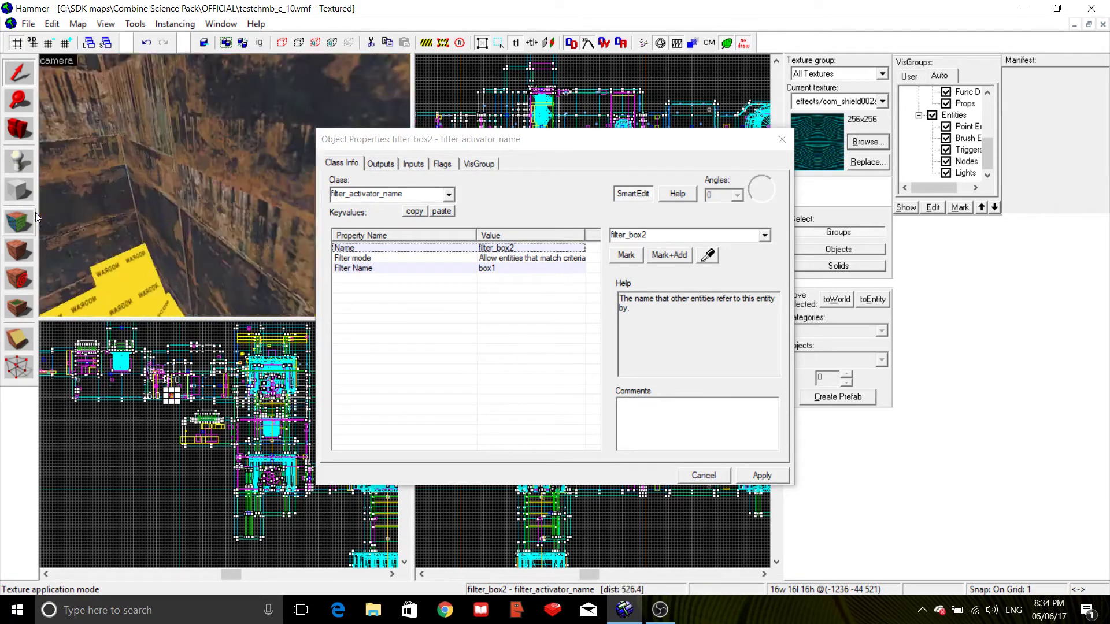
key(w)
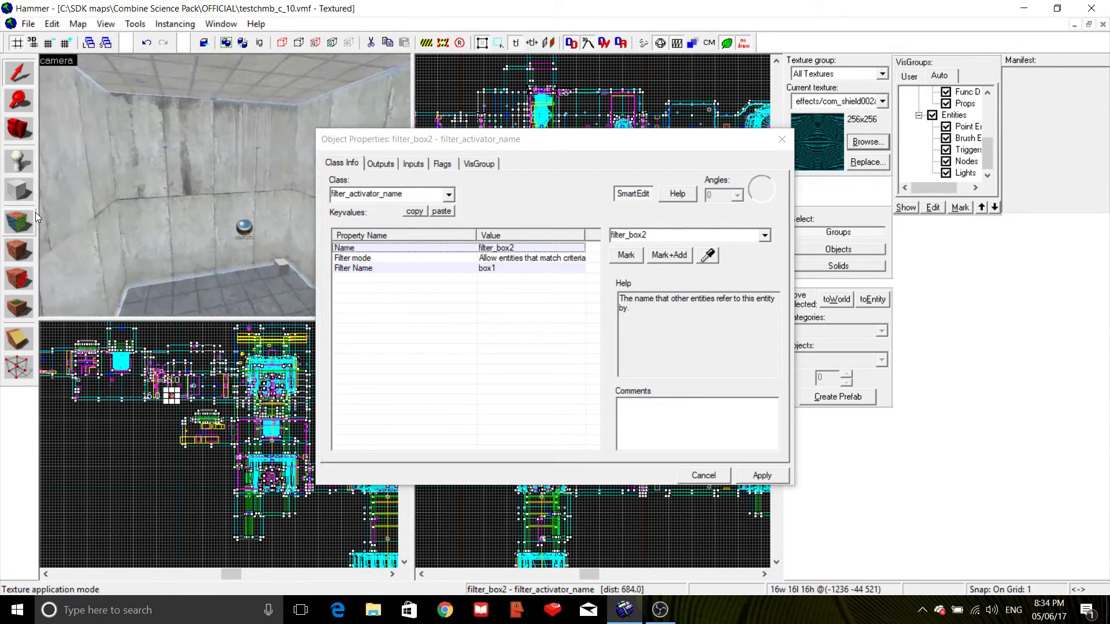
key(w)
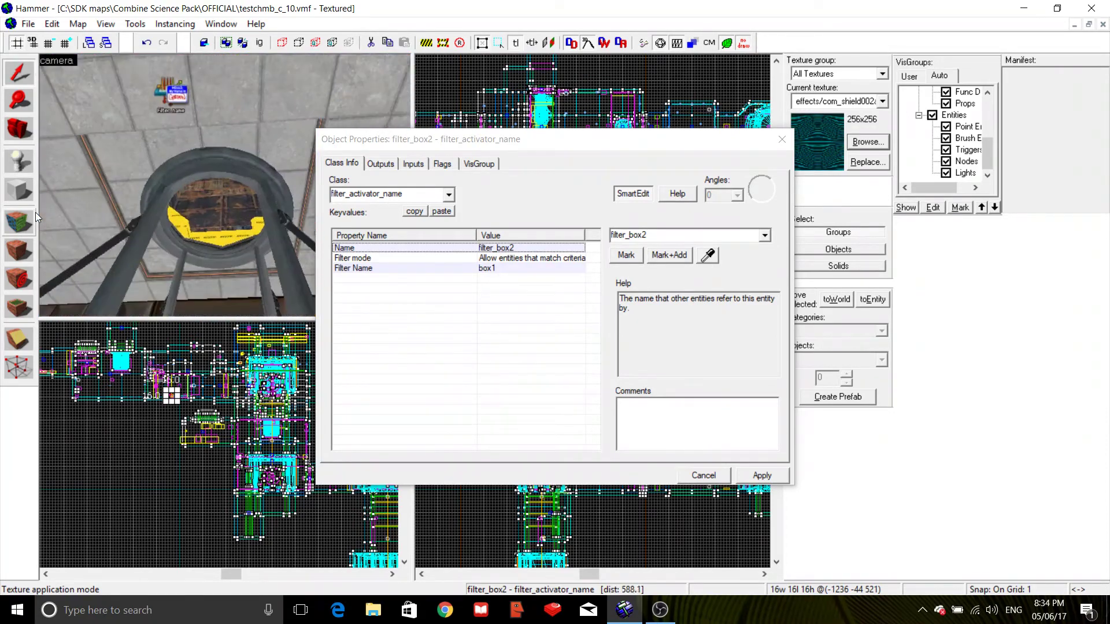
key(z)
click(175, 141)
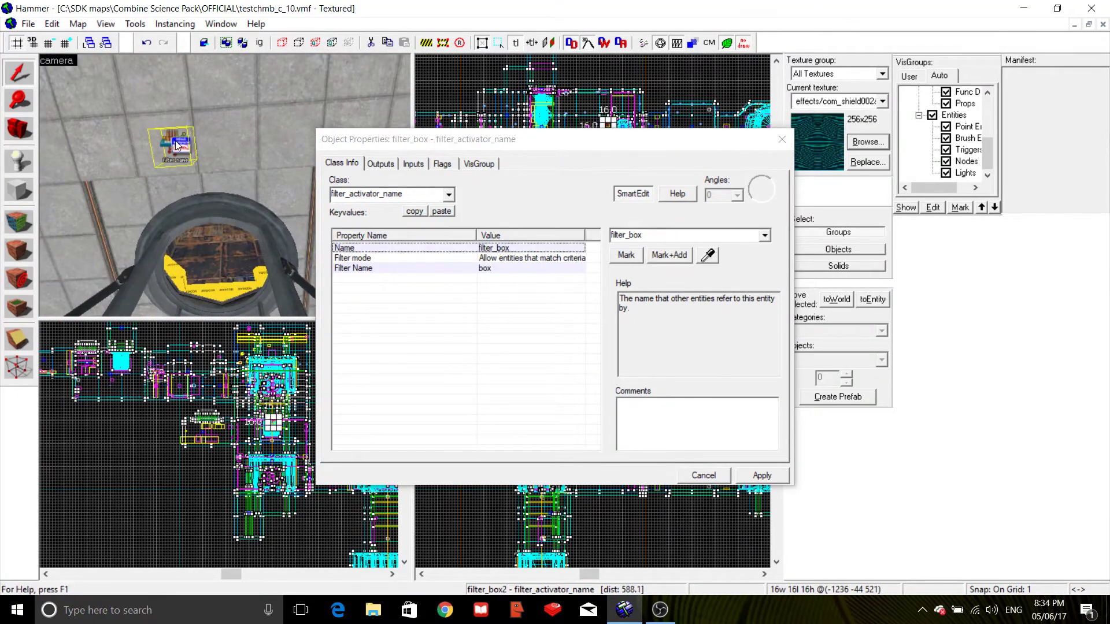
- Return the camera view to the finished fizzler and close the filter entity's properties
key(w)
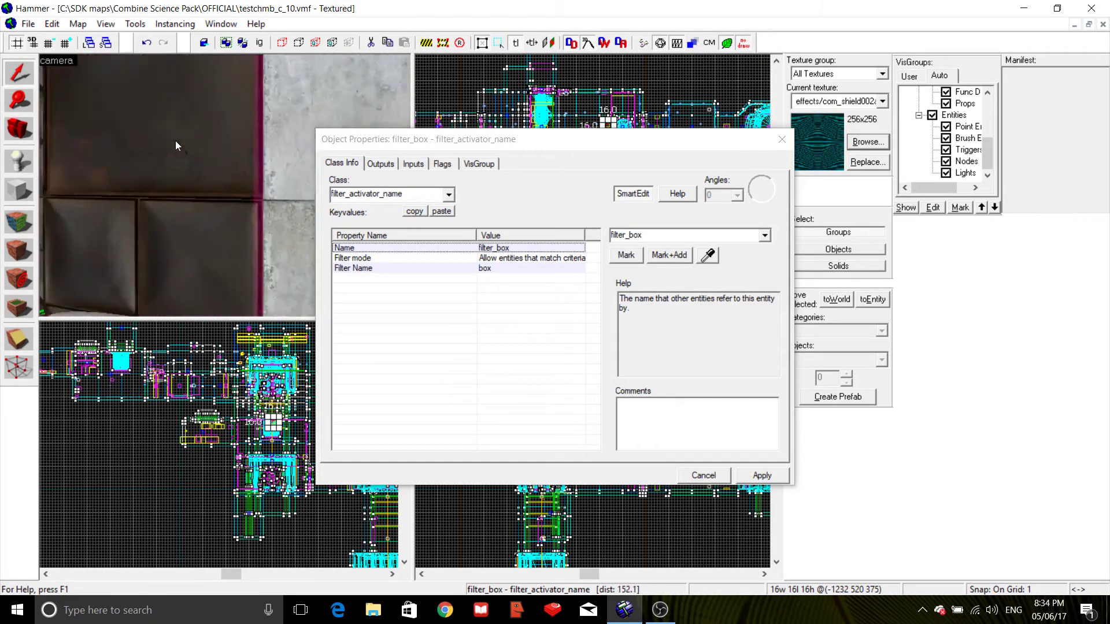
key(w)
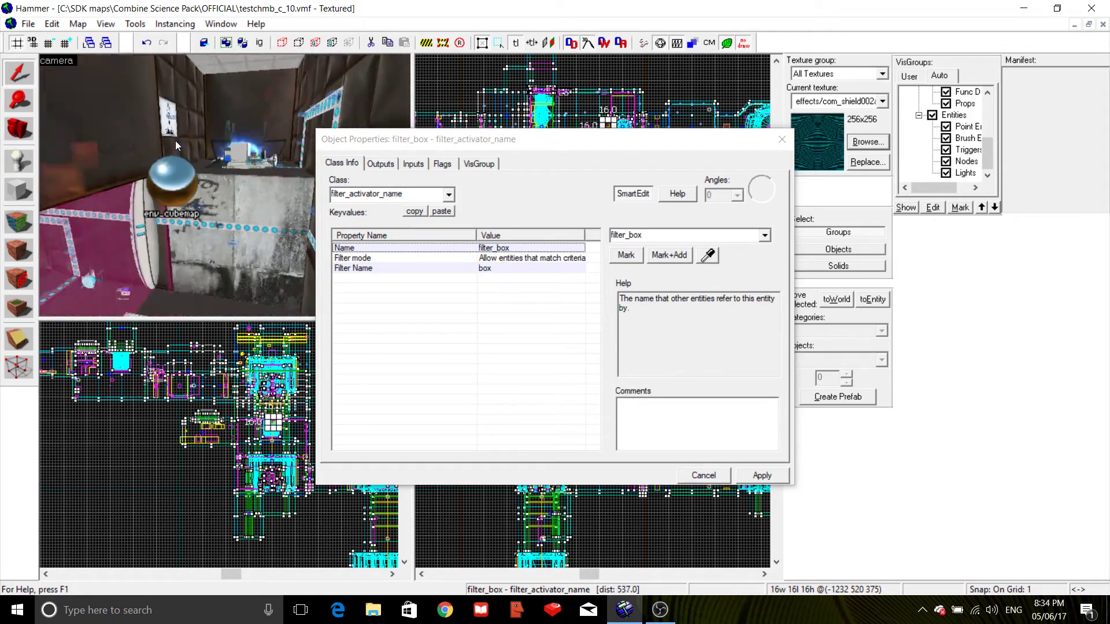
key(w)
key(w)
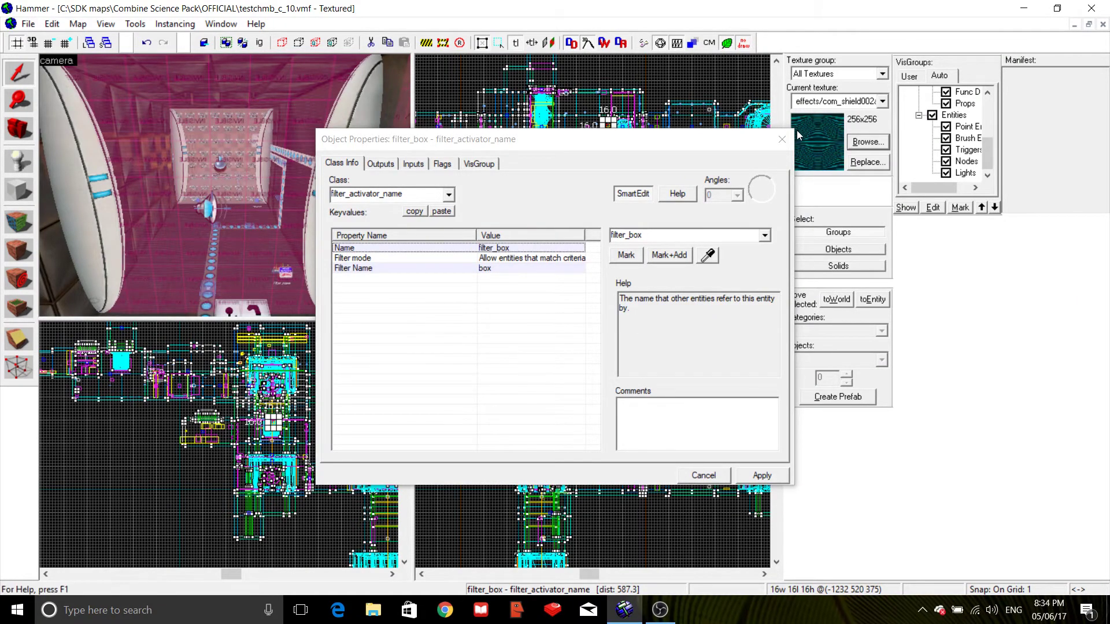
click(781, 139)
- Bring up the unsaved fizzler map, view its shield between the cleanser frames, and return to testchmb_c_10.vmf
click(1074, 25)
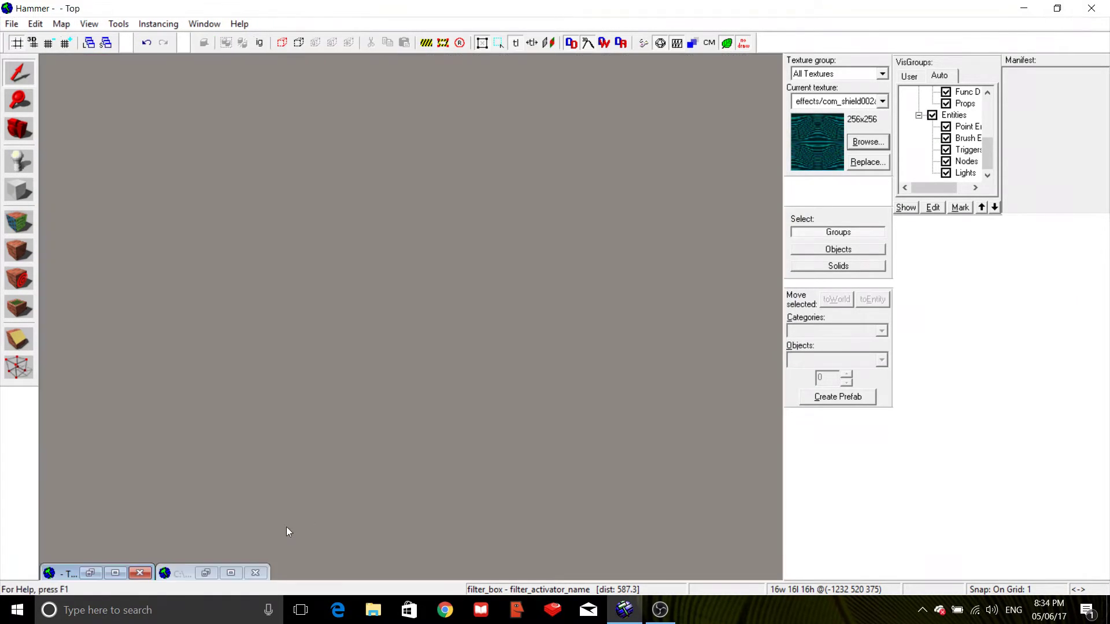
click(124, 574)
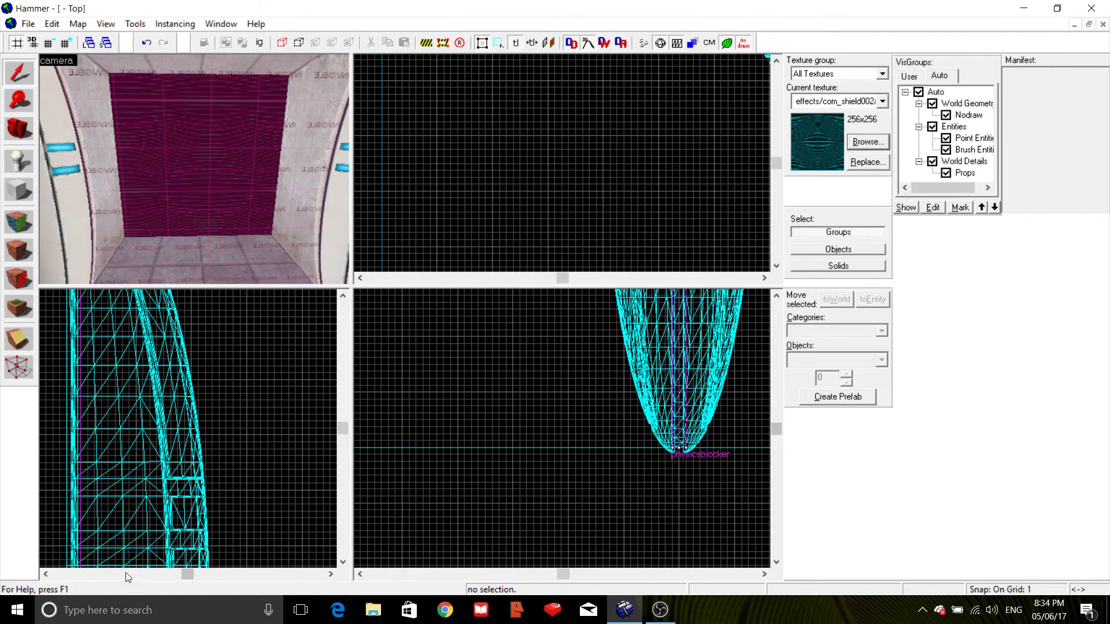
key(d)
key(s)
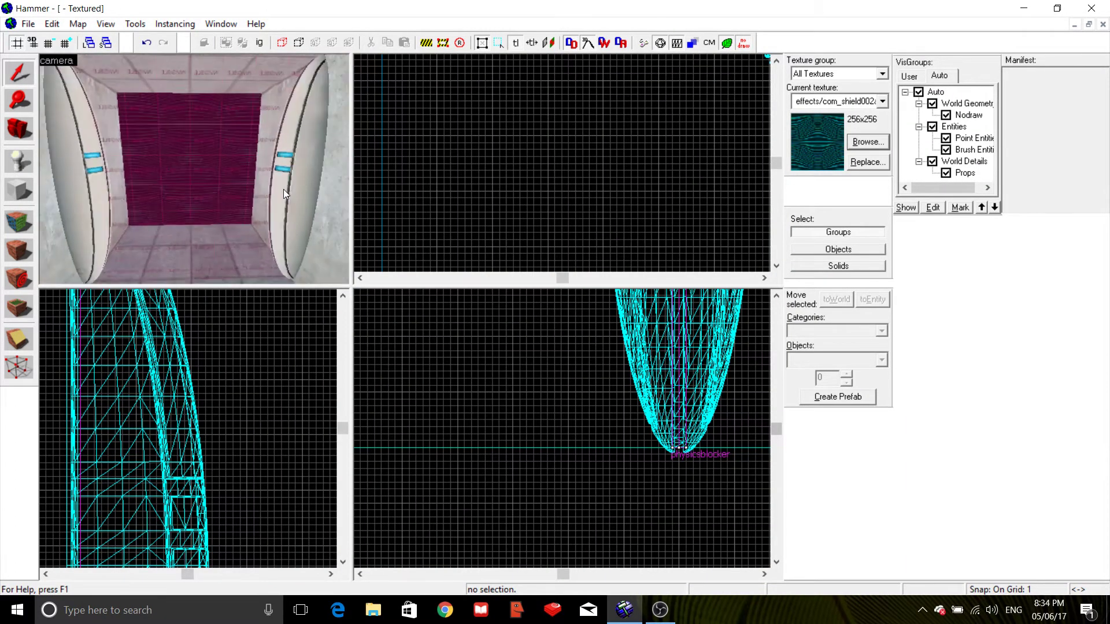
click(1074, 25)
click(232, 571)
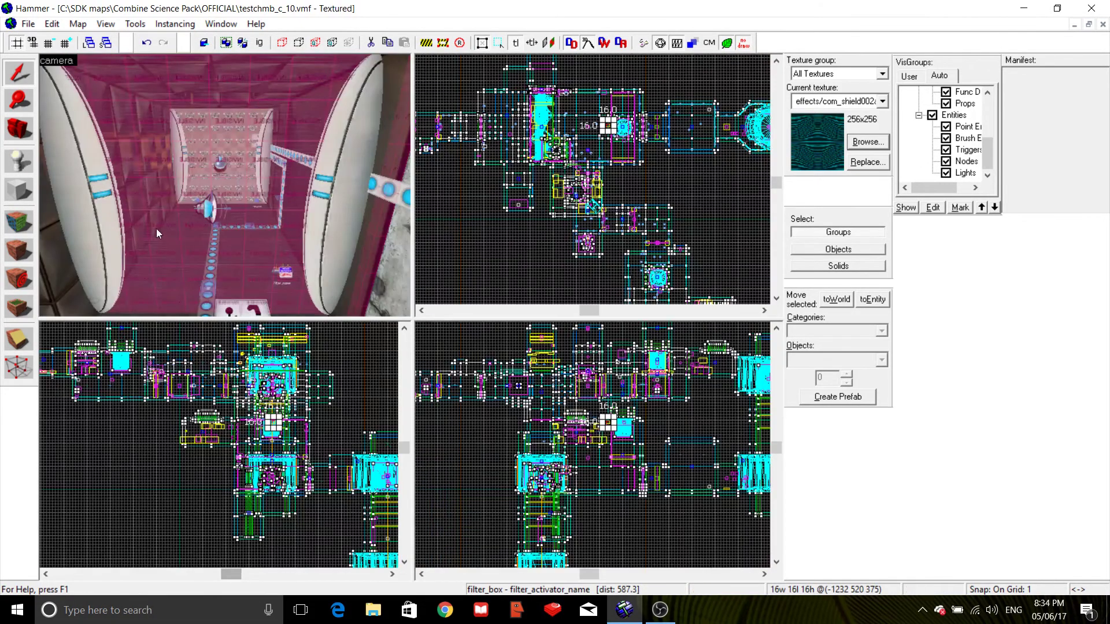
- Select the physicsblocker_sound ambient_generic inside the finished fizzler and copy it
click(227, 220)
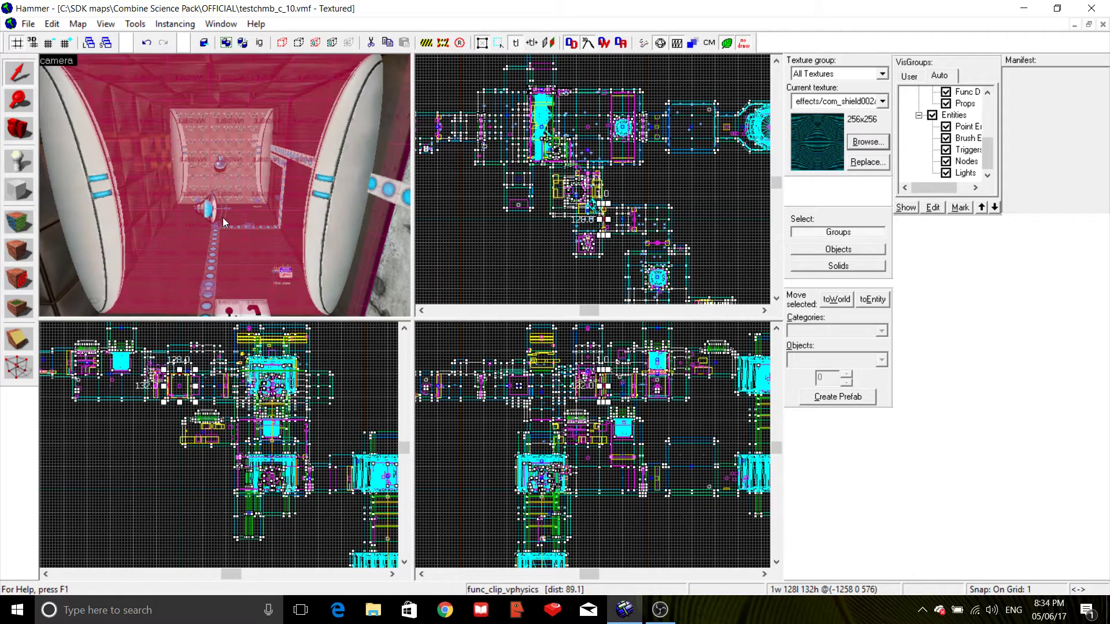
key(z)
key(w)
key(w)
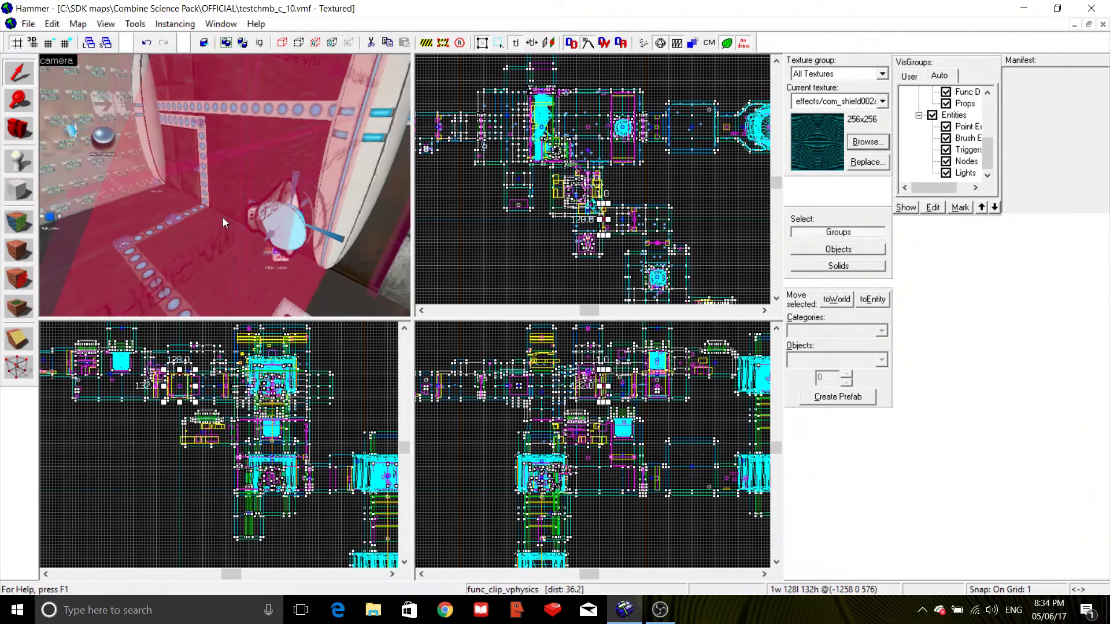
key(z)
click(331, 209)
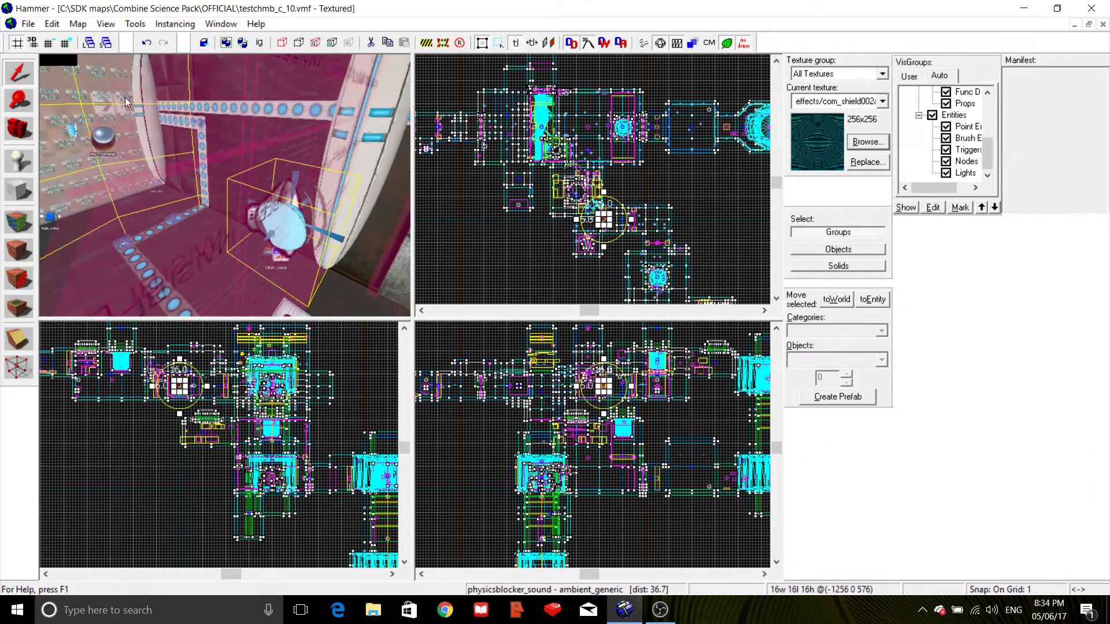
click(51, 25)
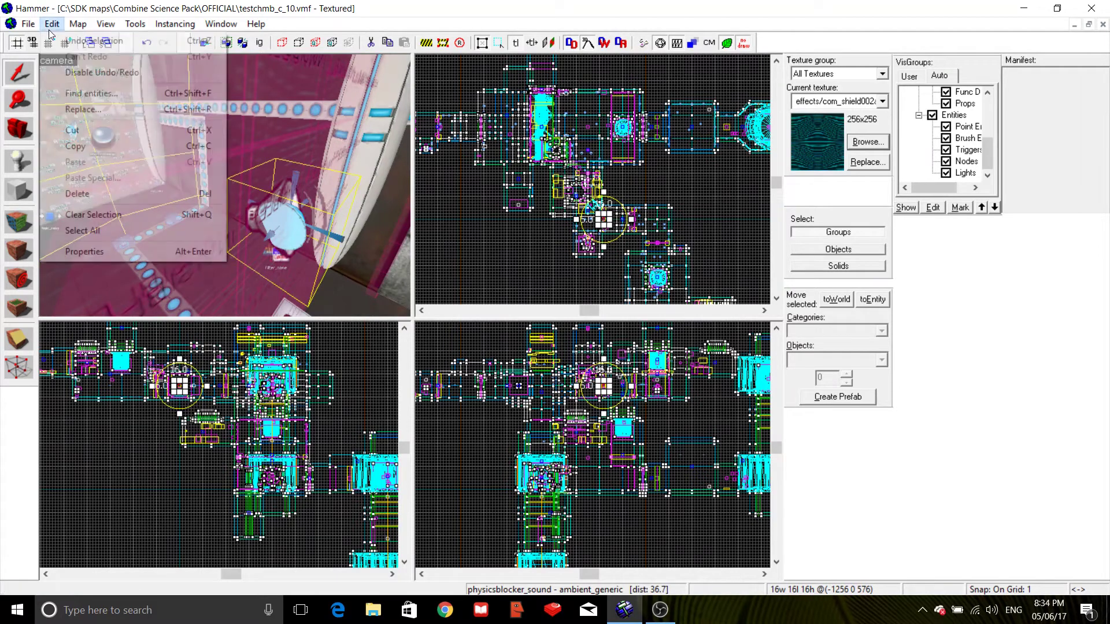
click(74, 146)
- Switch to the unsaved fizzler map and paste the copied ambient_generic into it
click(1076, 24)
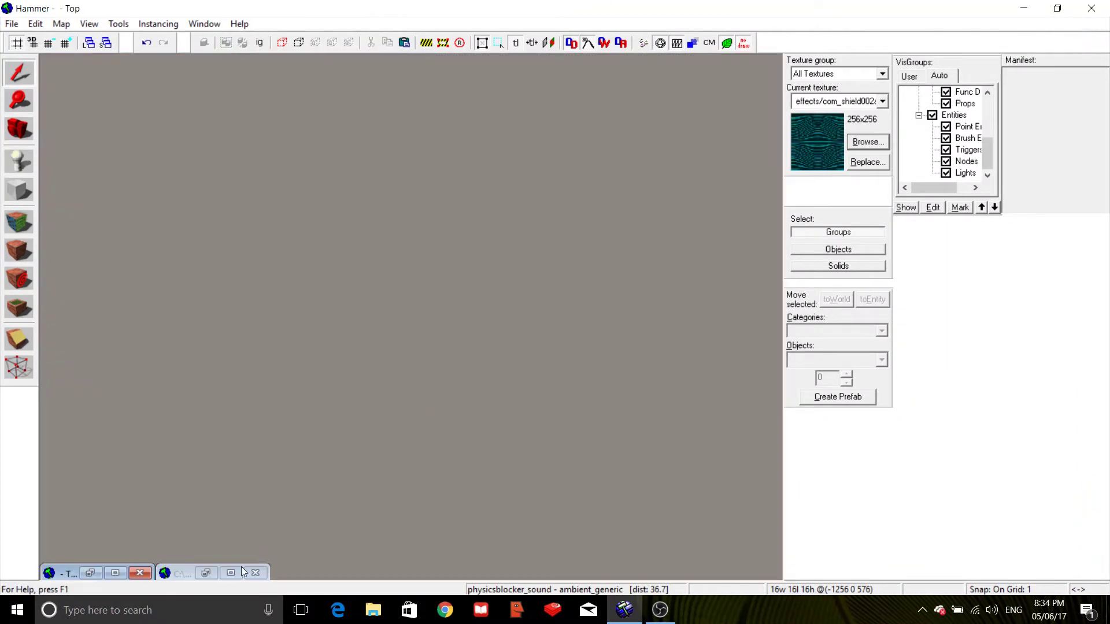
click(116, 574)
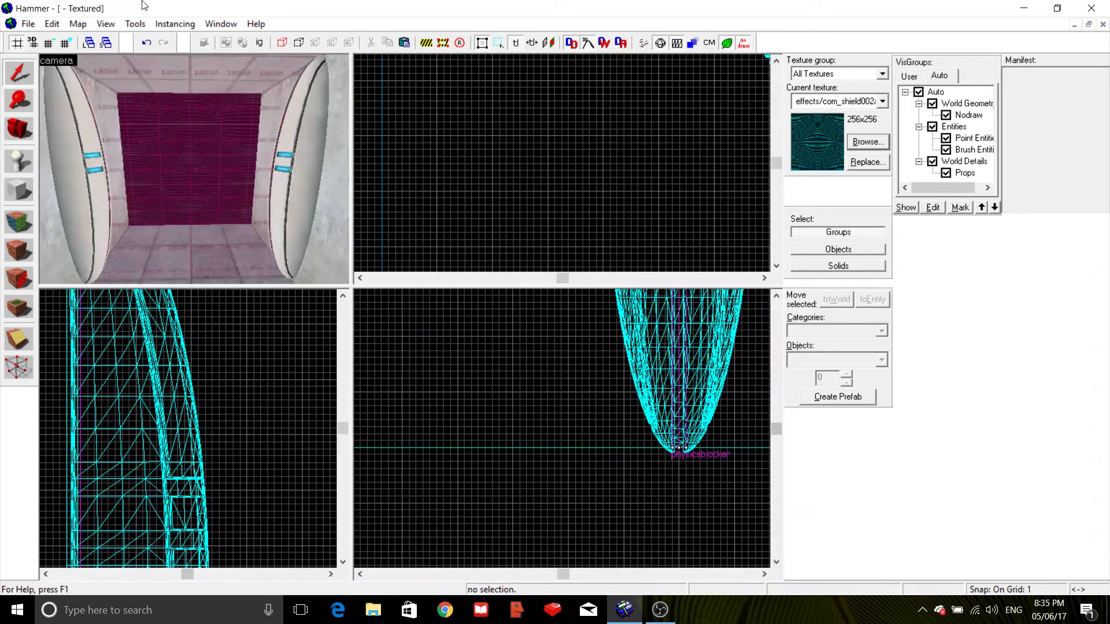
click(52, 24)
click(89, 155)
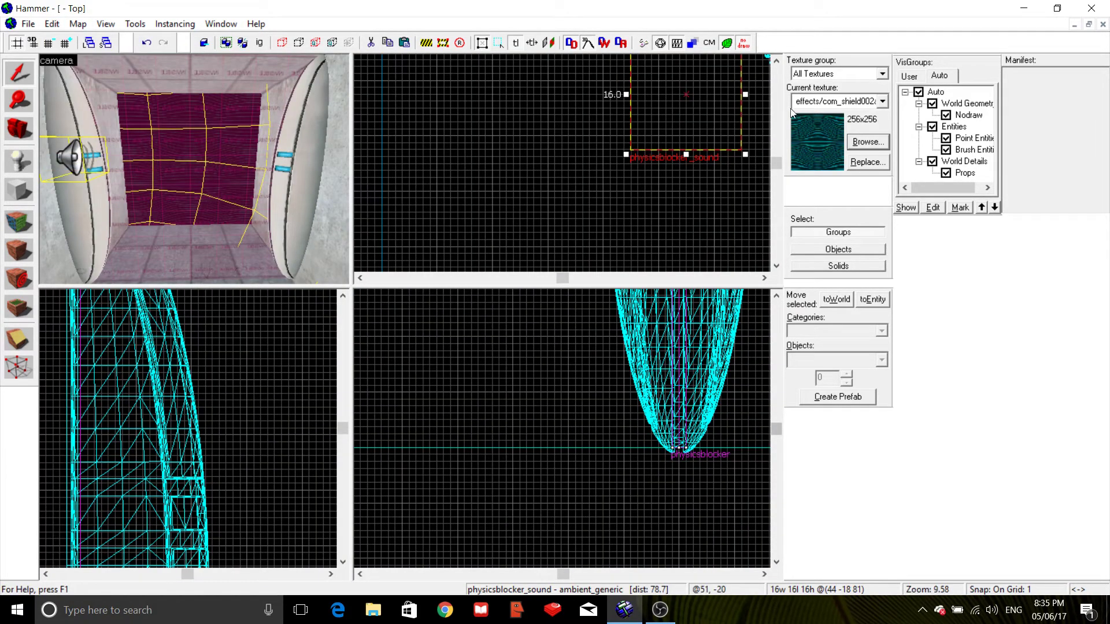
- Set the grid to 4 units and move the pasted ambient_generic onto the middle of the shield at (64 -64 64)
scroll(697, 144, down, 5)
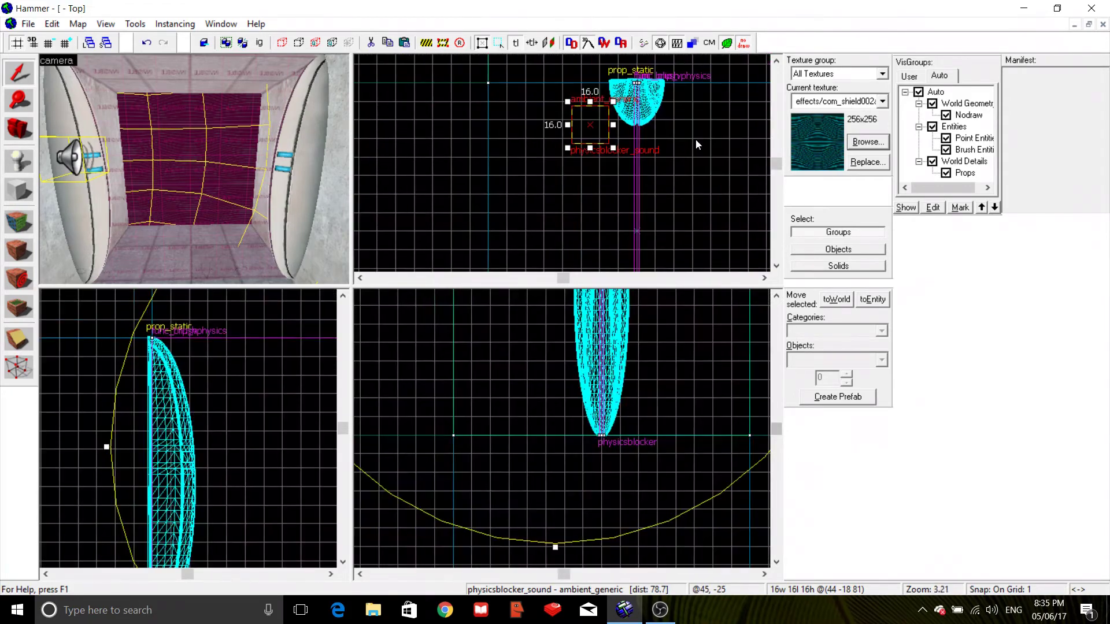
key(bracketright)
key(bracketright)
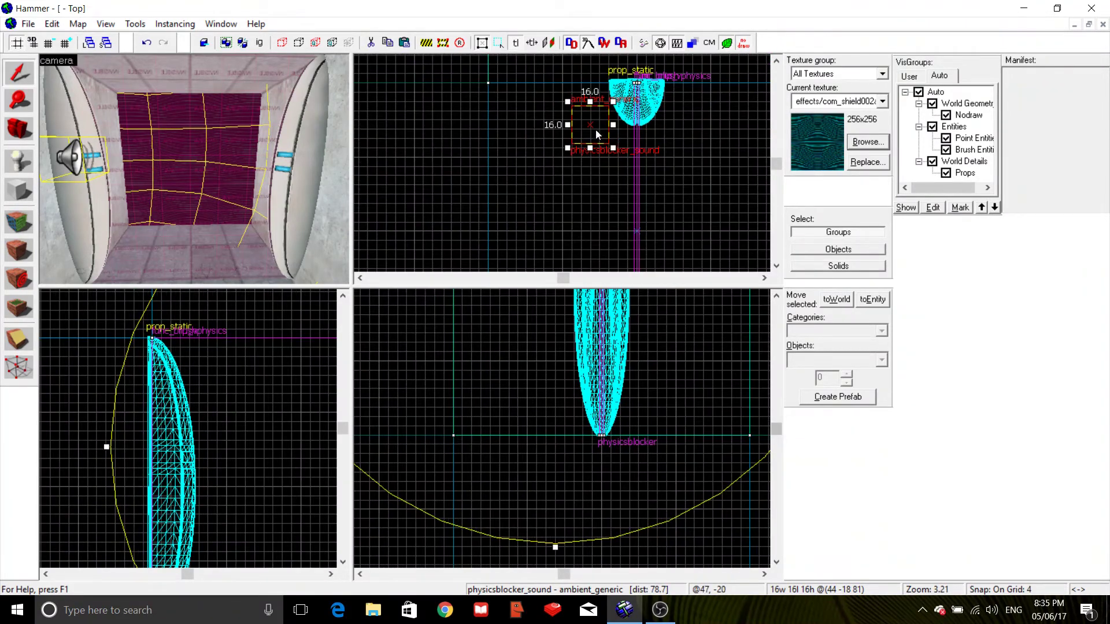
shift+drag(596, 129, 639, 240)
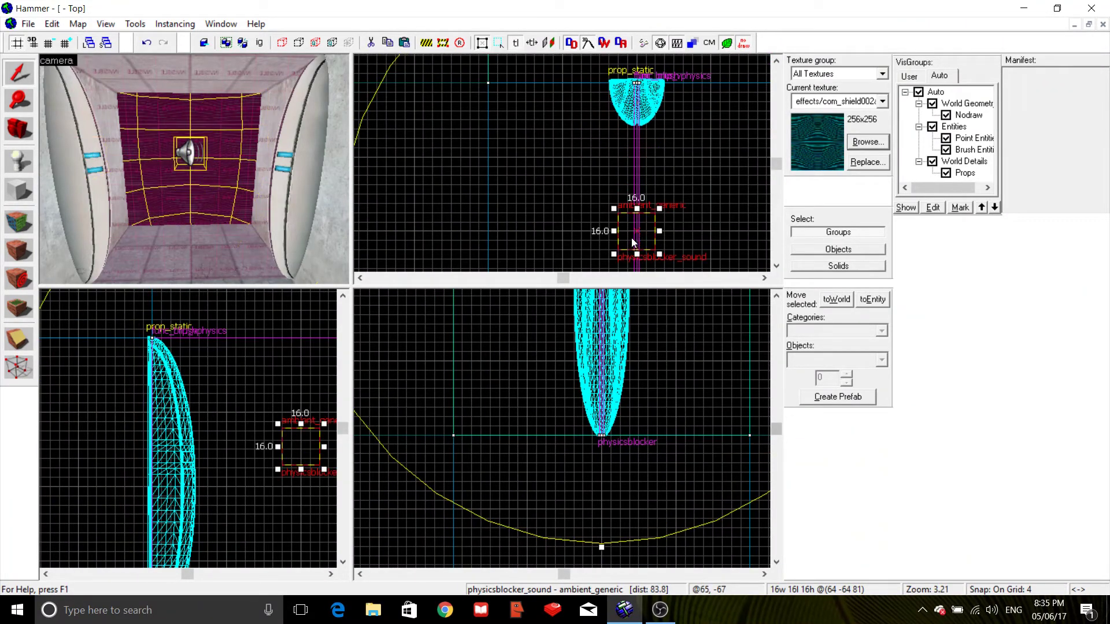
drag(307, 451, 304, 489)
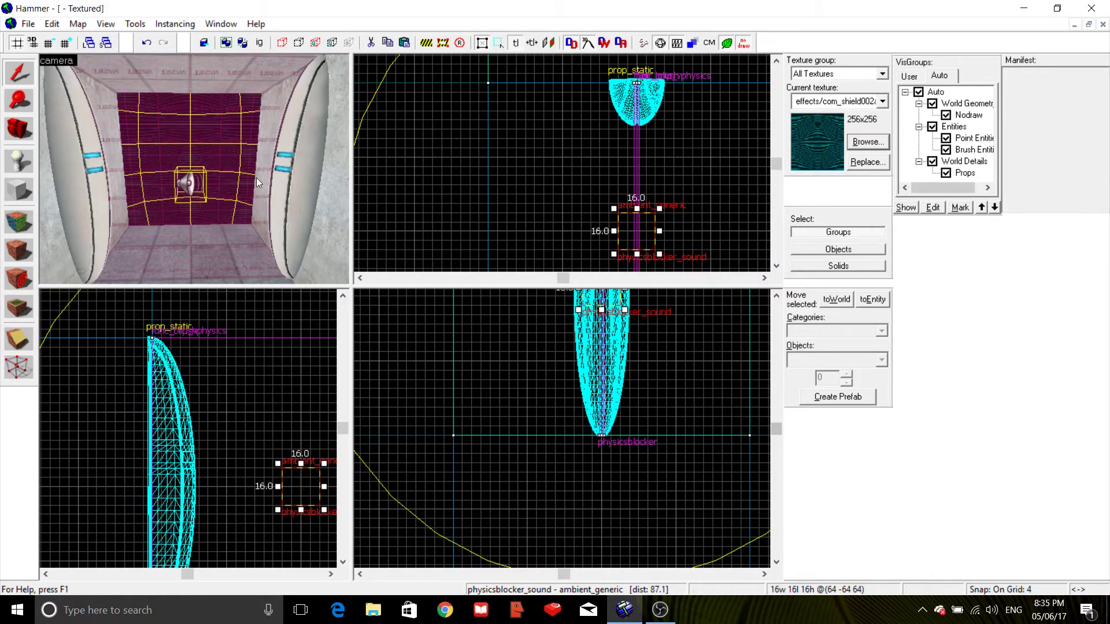
- Review the Sound Name, Max Audible Distance and SourceEntityName properties of the pasted physicsblocker_sound ambient_generic, and close its properties
key(alt+Return)
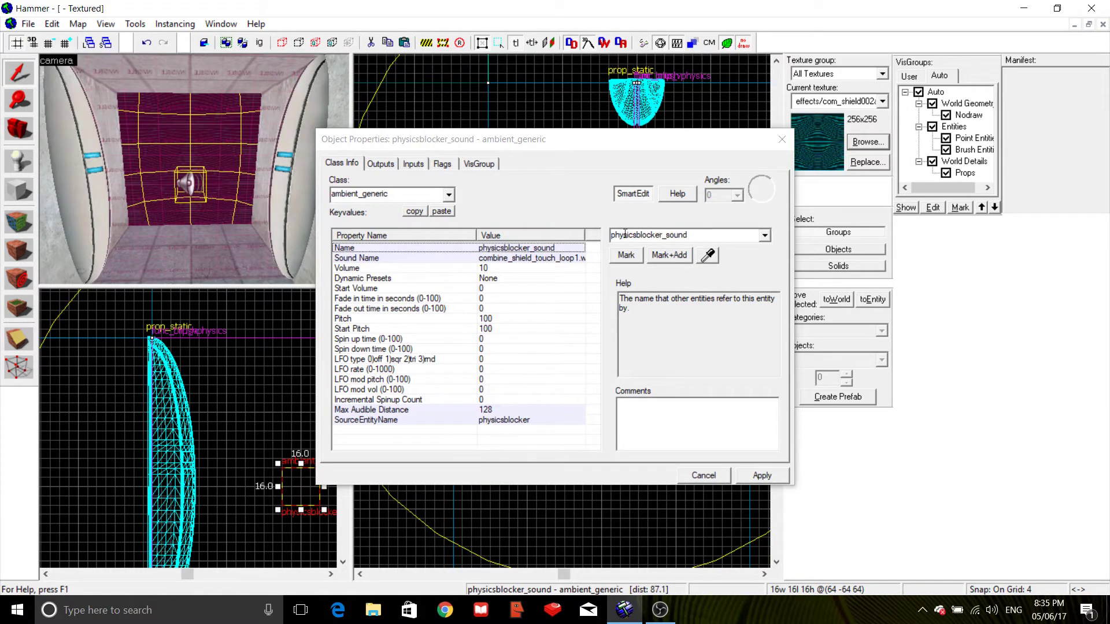
click(555, 259)
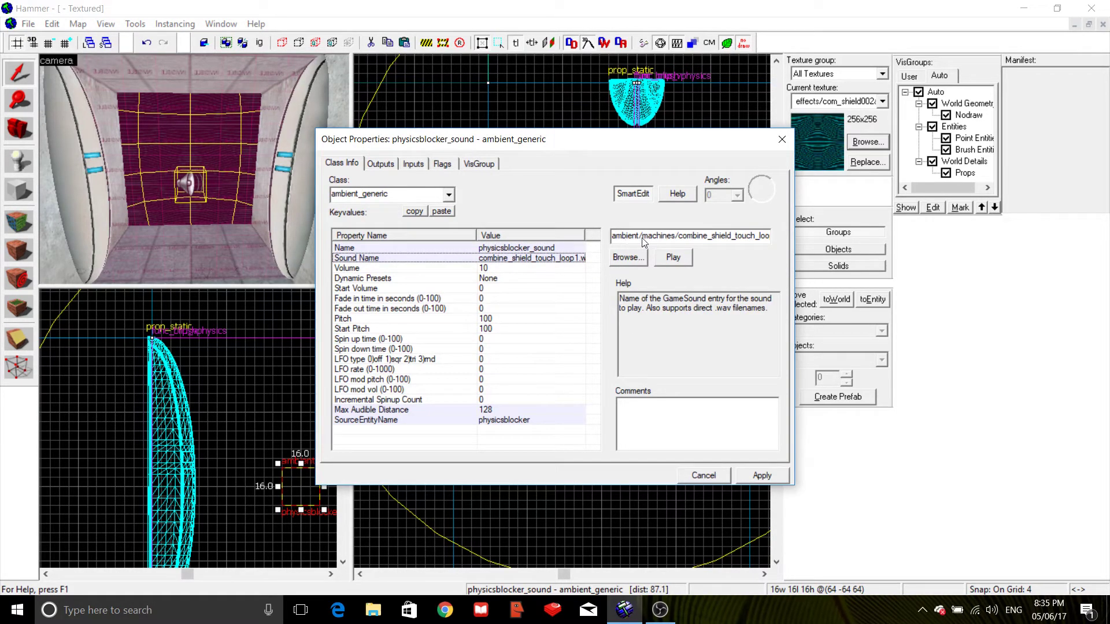
drag(697, 243, 794, 252)
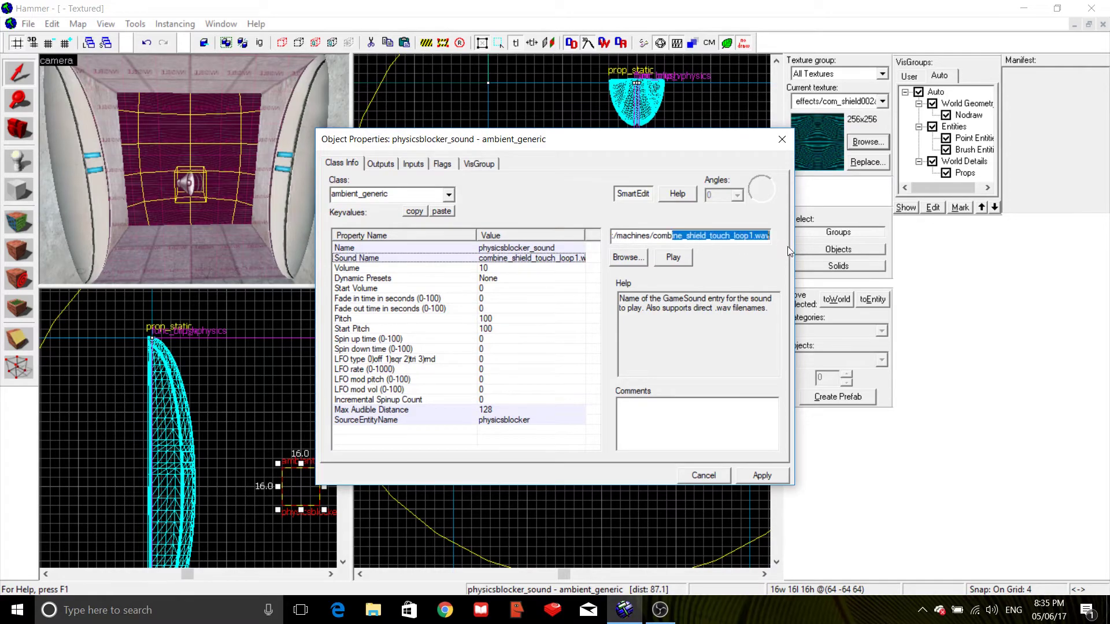
click(729, 243)
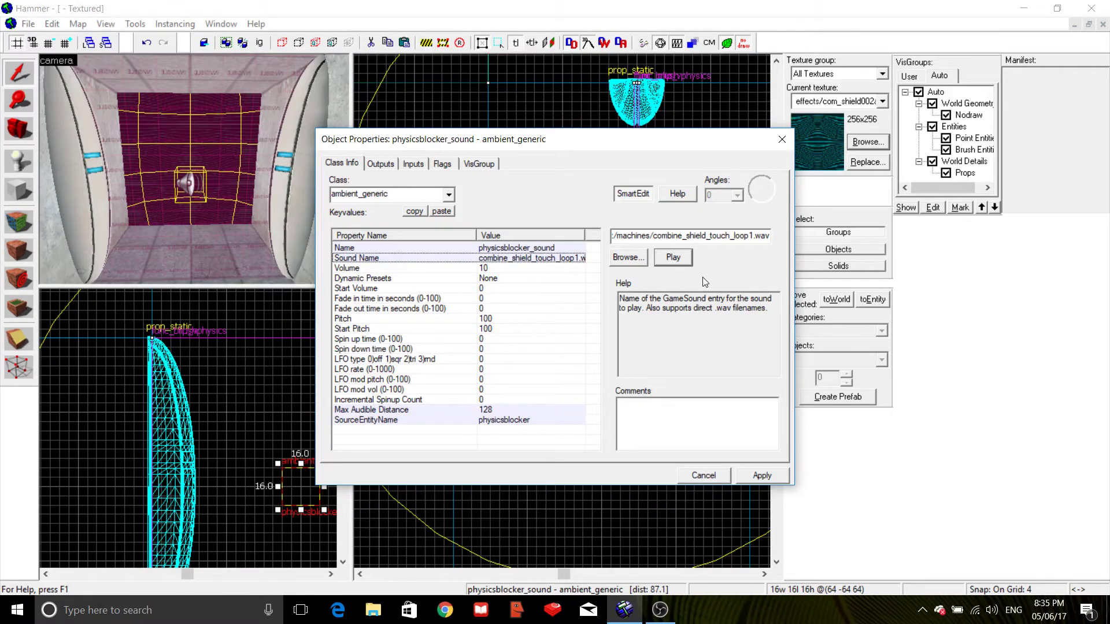
drag(707, 236, 597, 242)
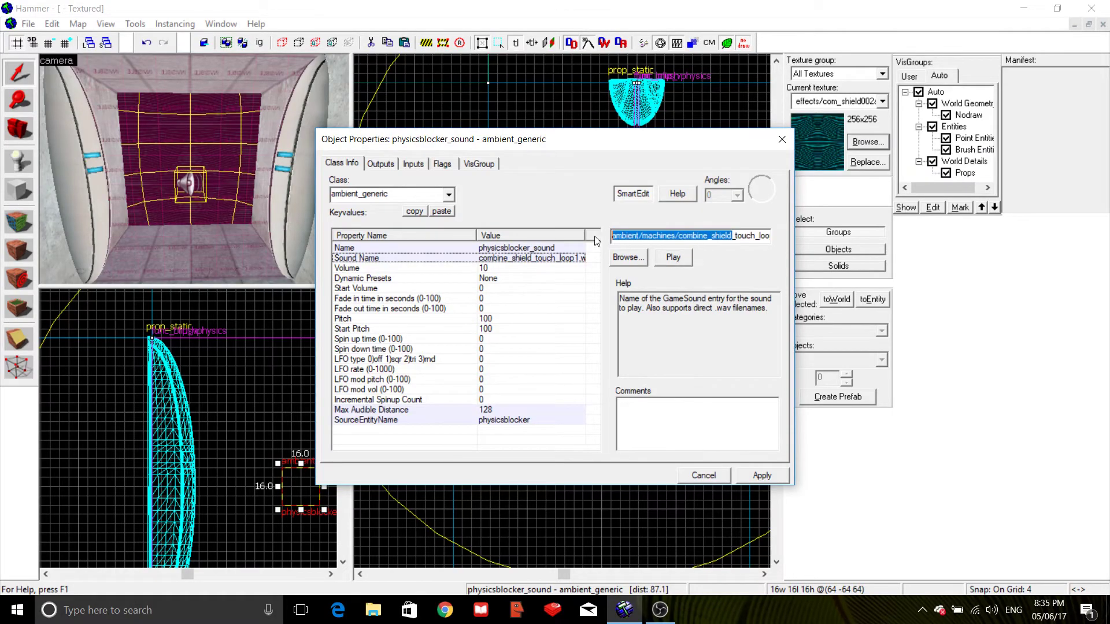
click(634, 235)
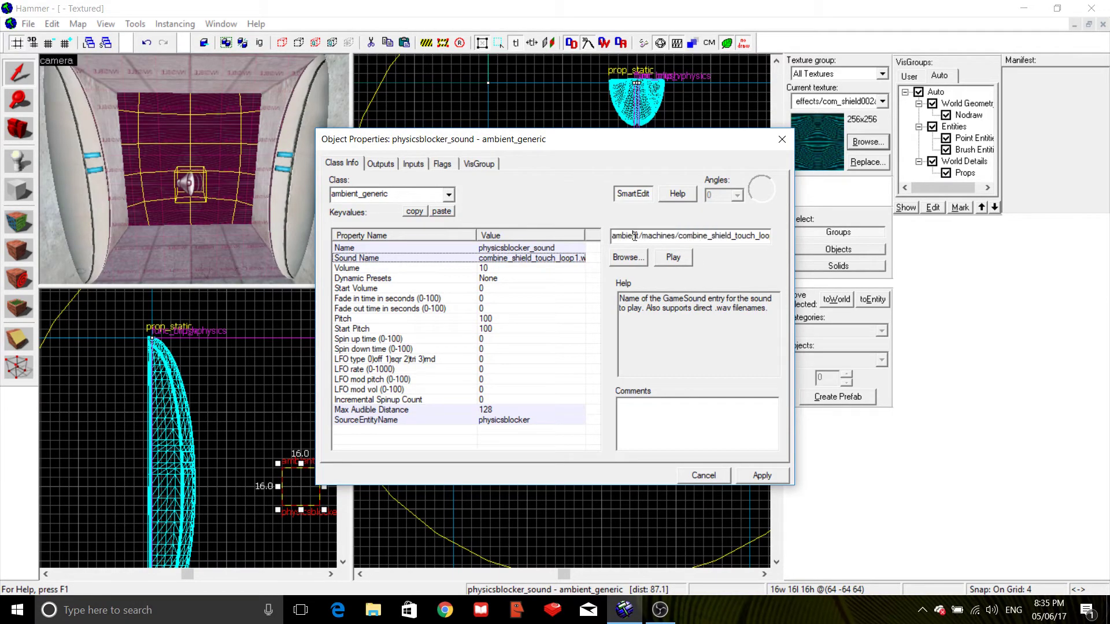
click(490, 411)
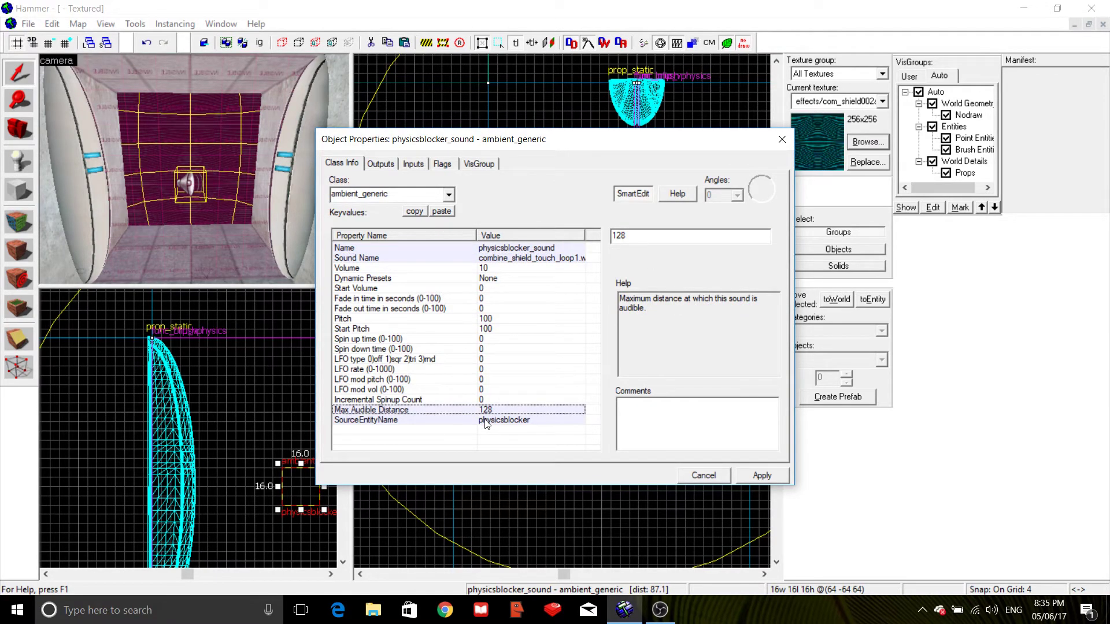
click(486, 421)
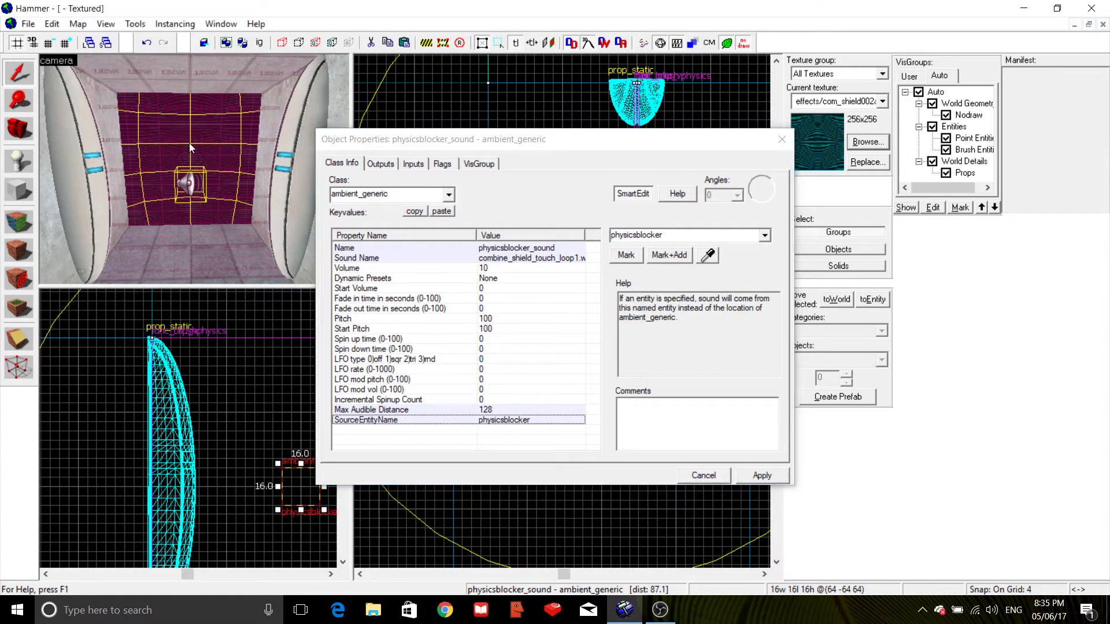
click(782, 139)
- Examine the nodraw-walled corridor and its fizzler from outside, clear the selection and return the camera to the shield
scroll(226, 159, down, 5)
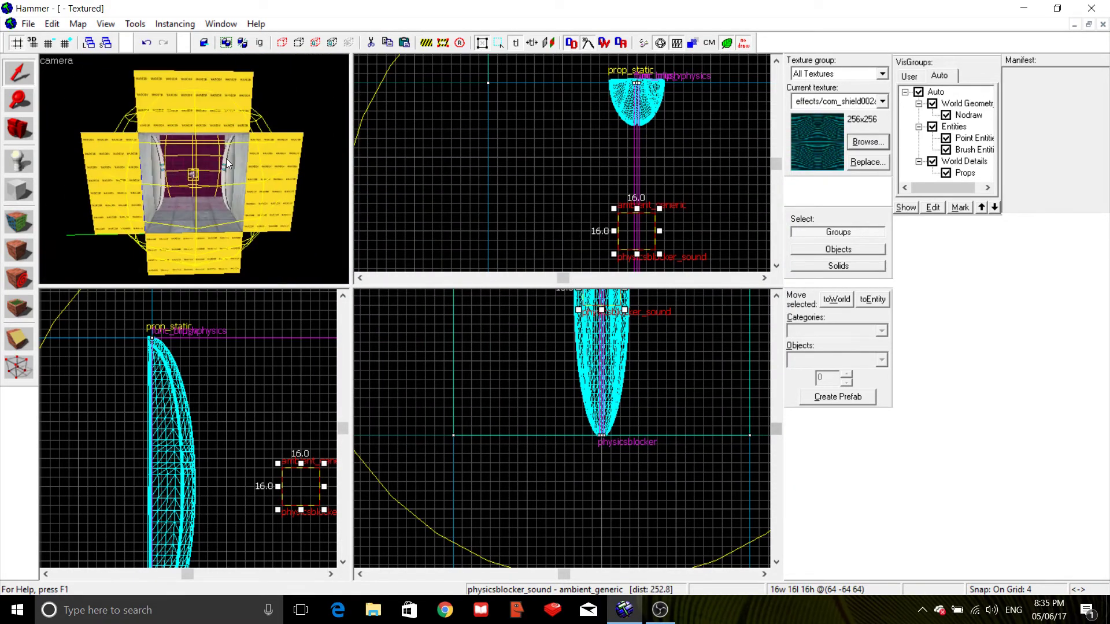
key(a)
key(Right)
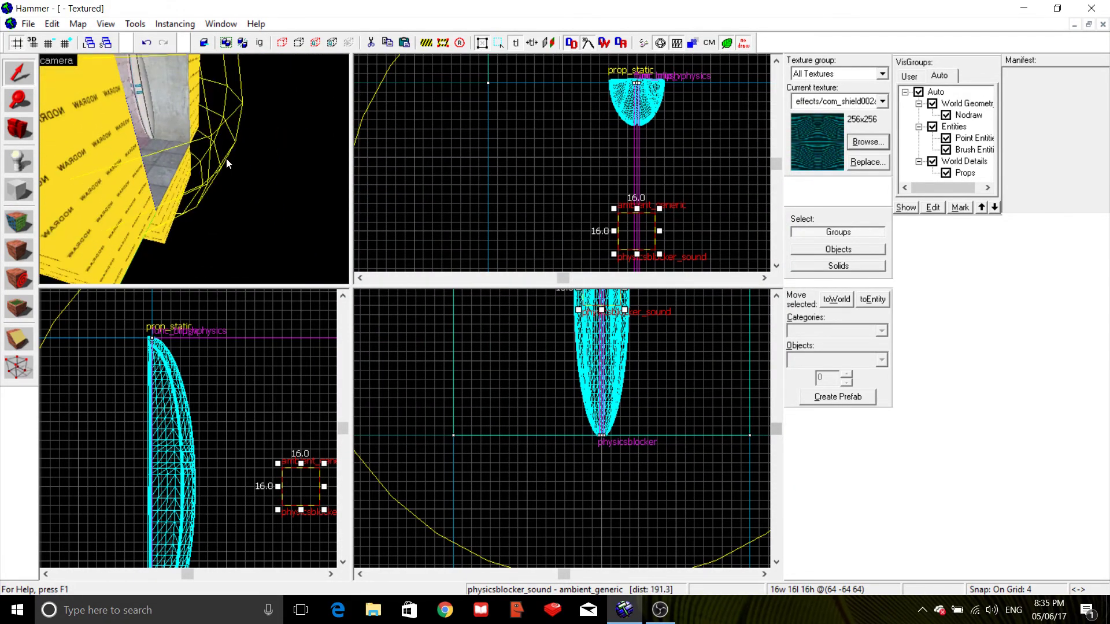
key(Left)
key(s)
key(a)
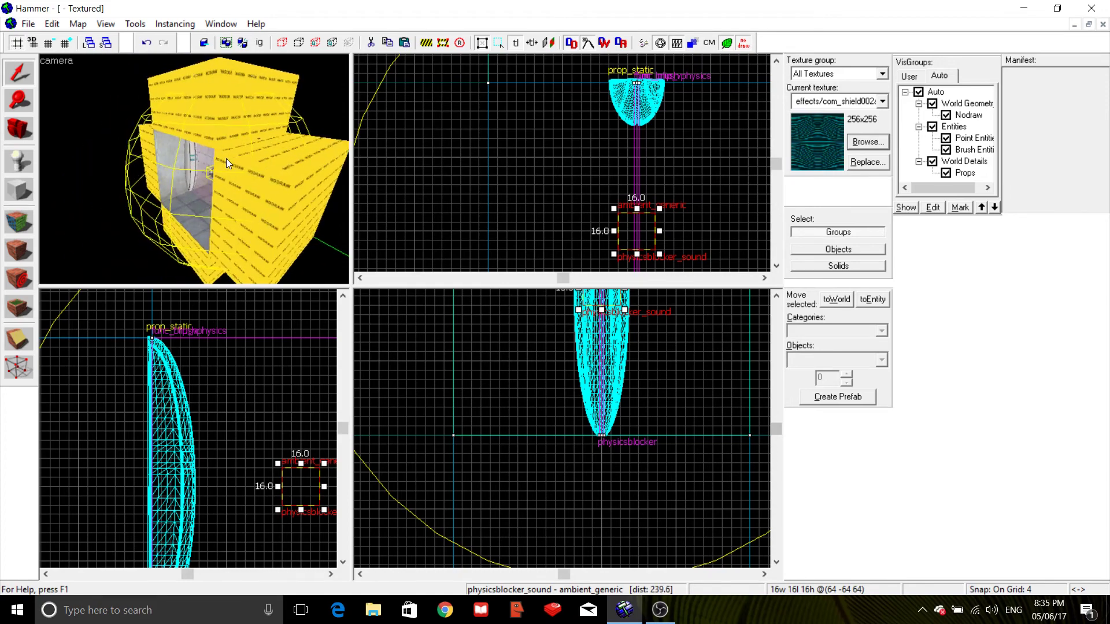
key(Right)
key(a)
key(d)
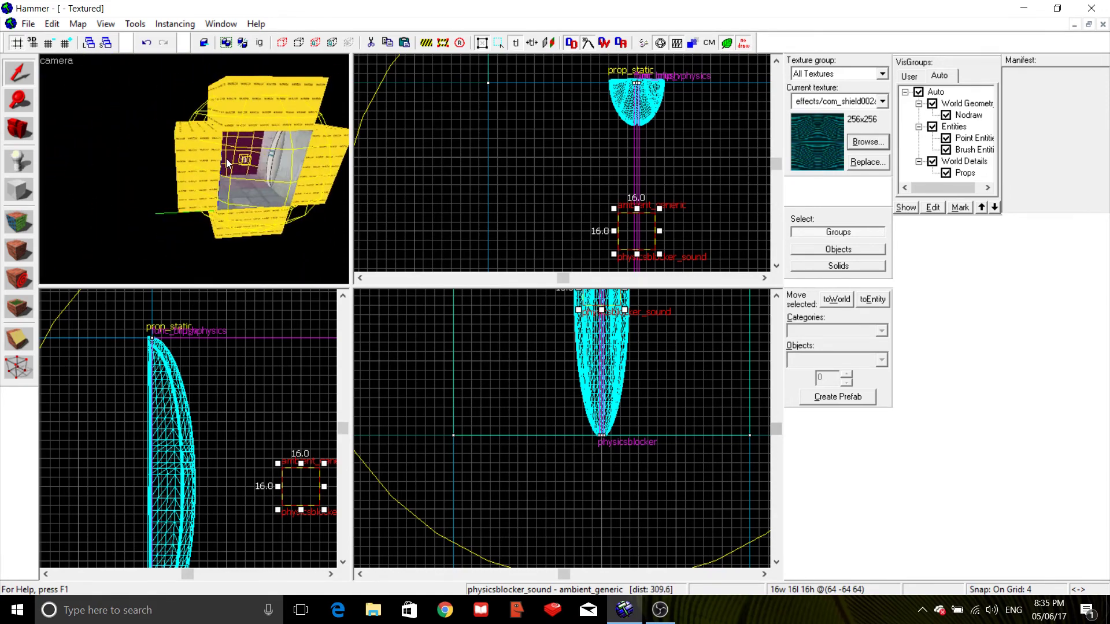
key(w)
key(Escape)
key(w)
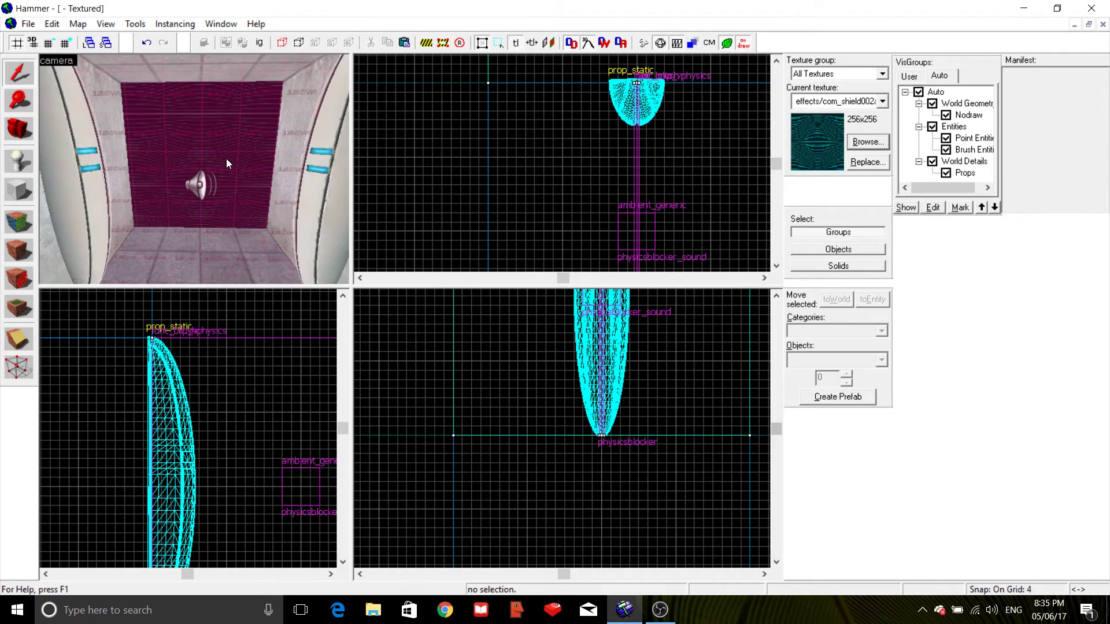
key(s)
key(w)
key(s)
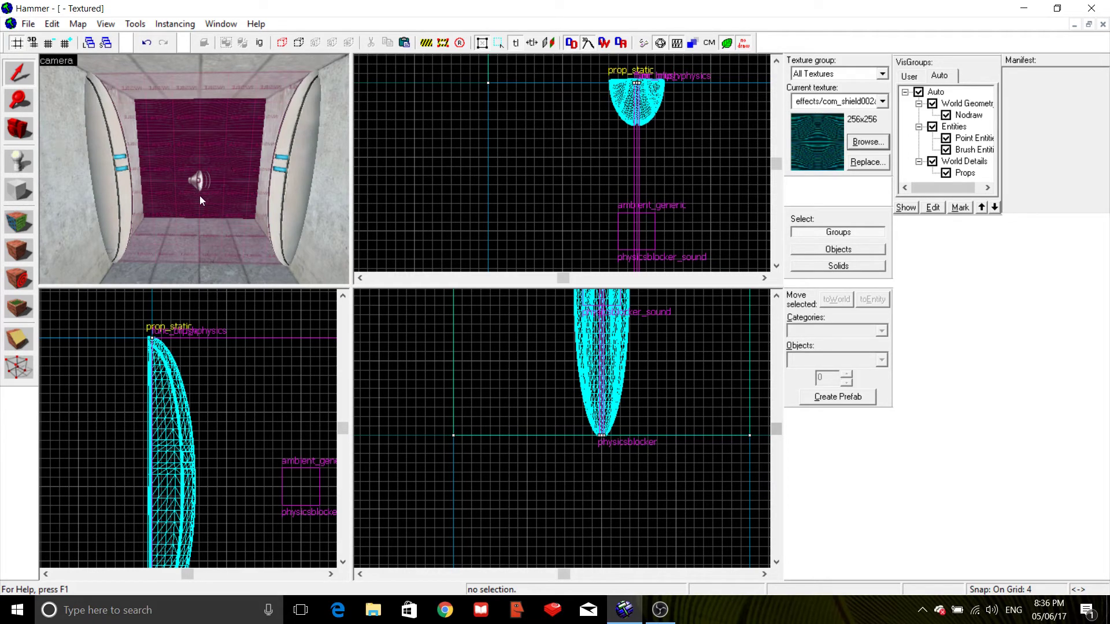
key(w)
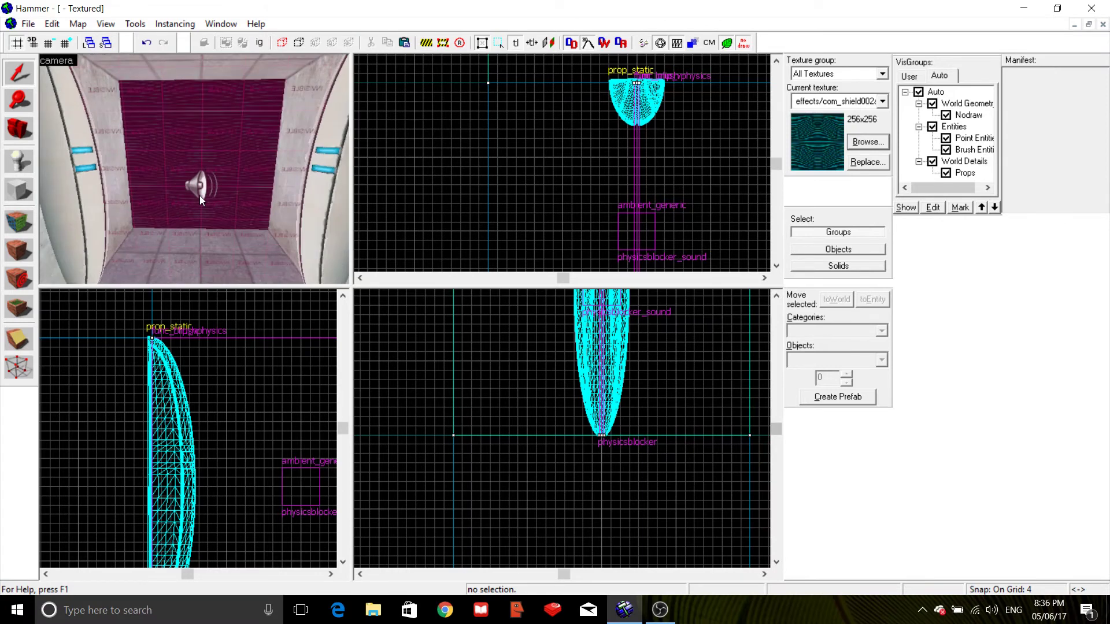
key(d)
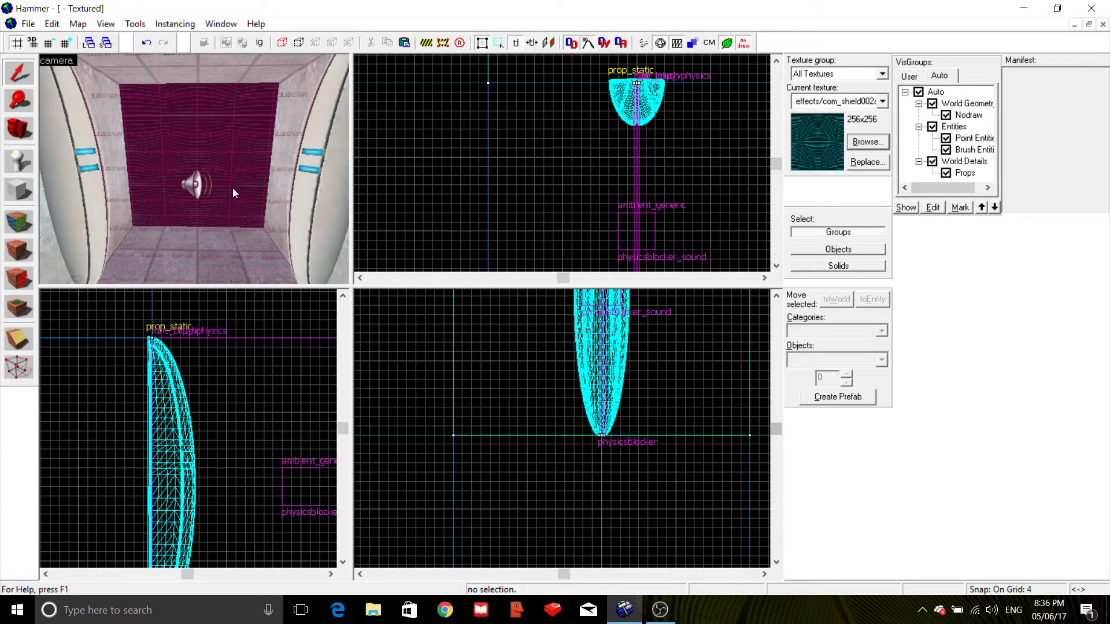
key(s)
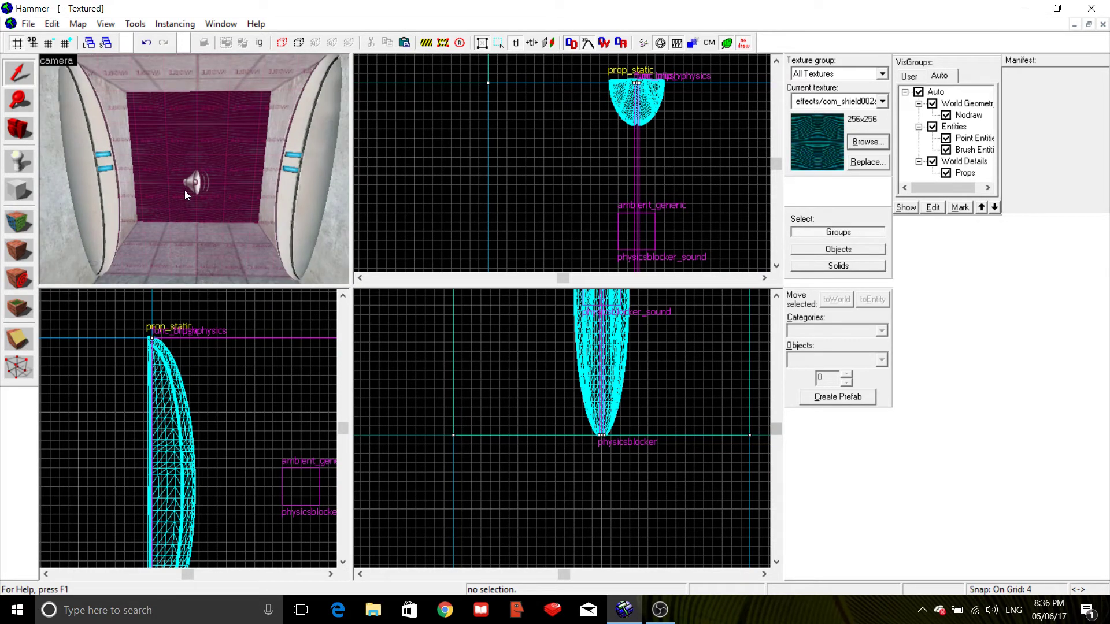
- Check the fizzler's parts by selecting a cleanser frame and the physicsblocker func_brush in turn, and clear the selection
click(107, 191)
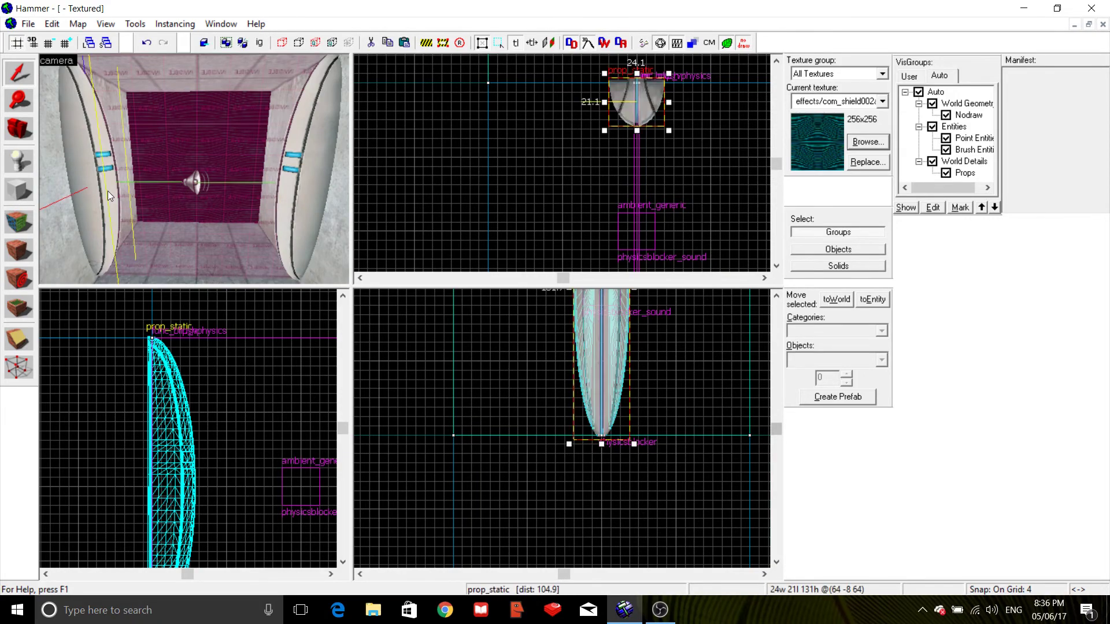
click(89, 191)
click(204, 132)
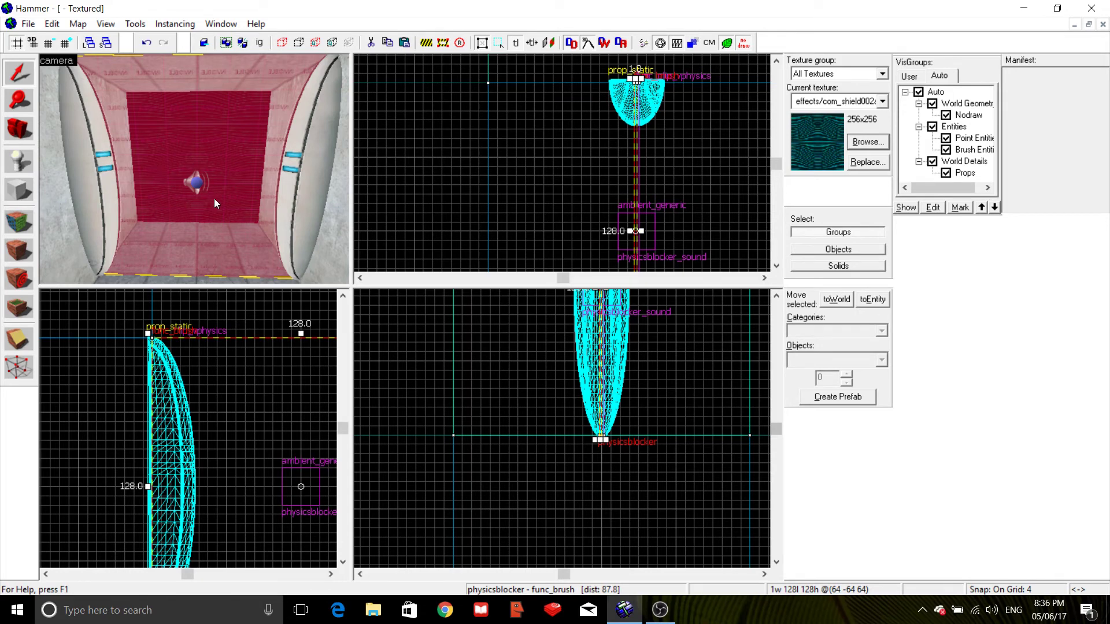
key(Escape)
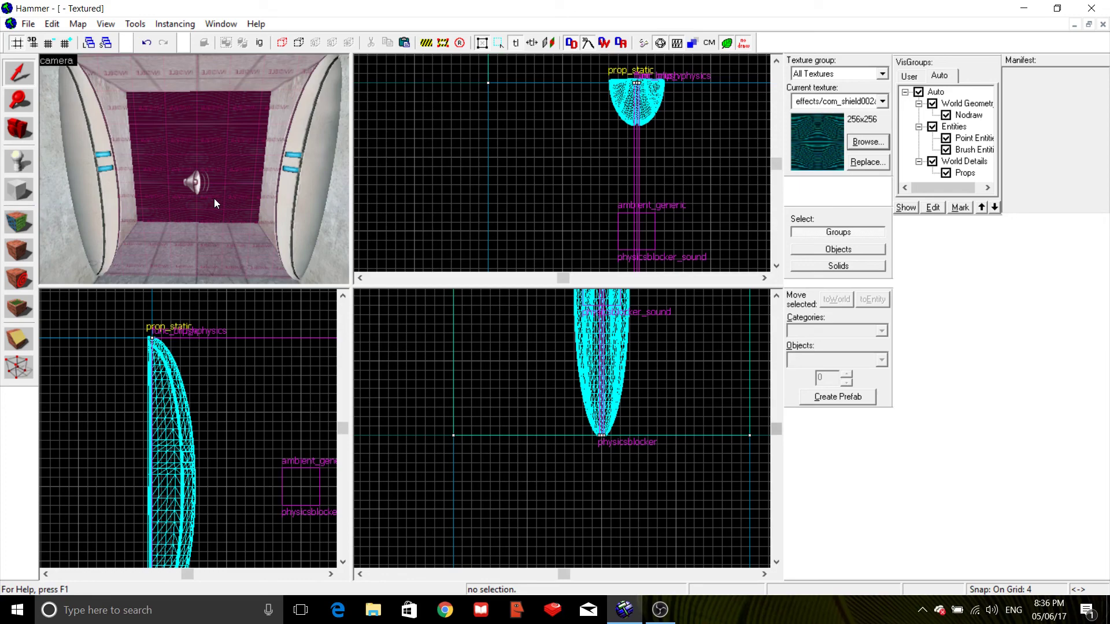
key(s)
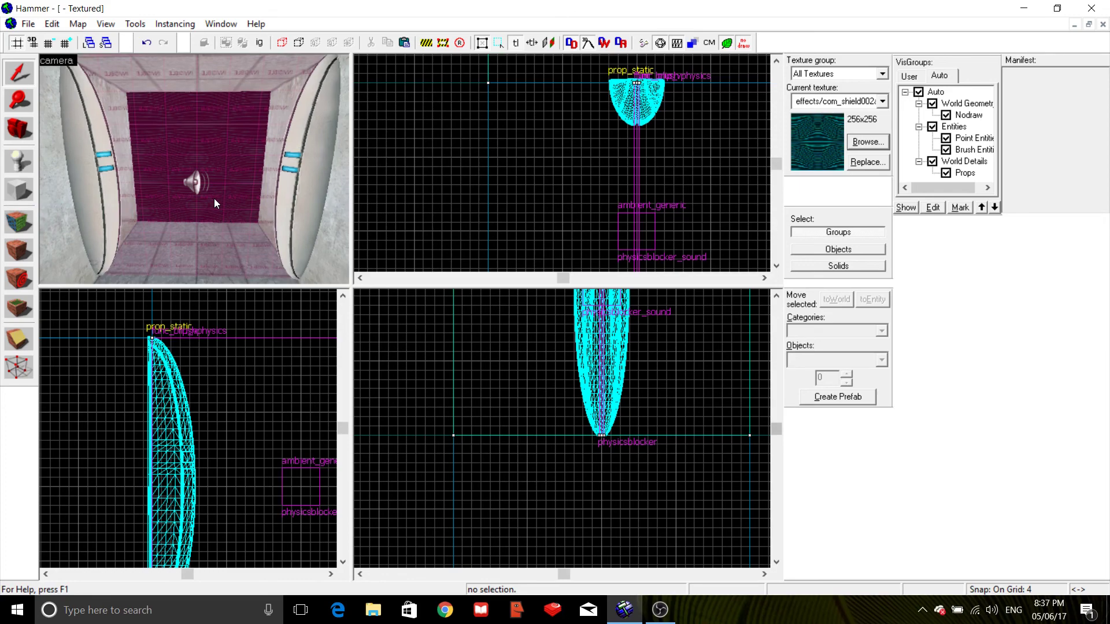
key(w)
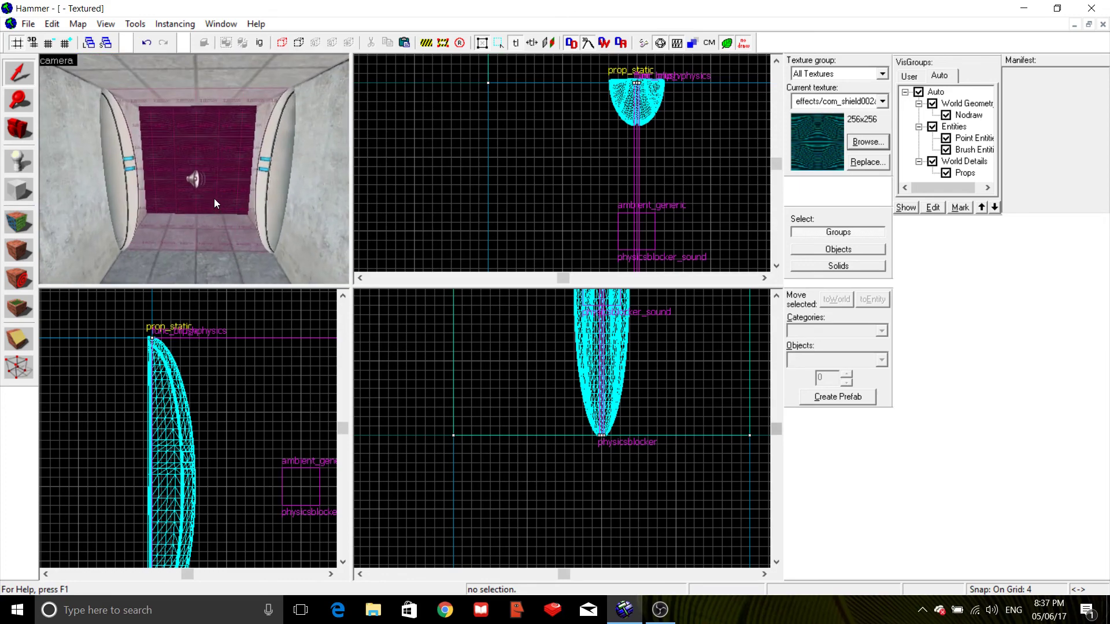